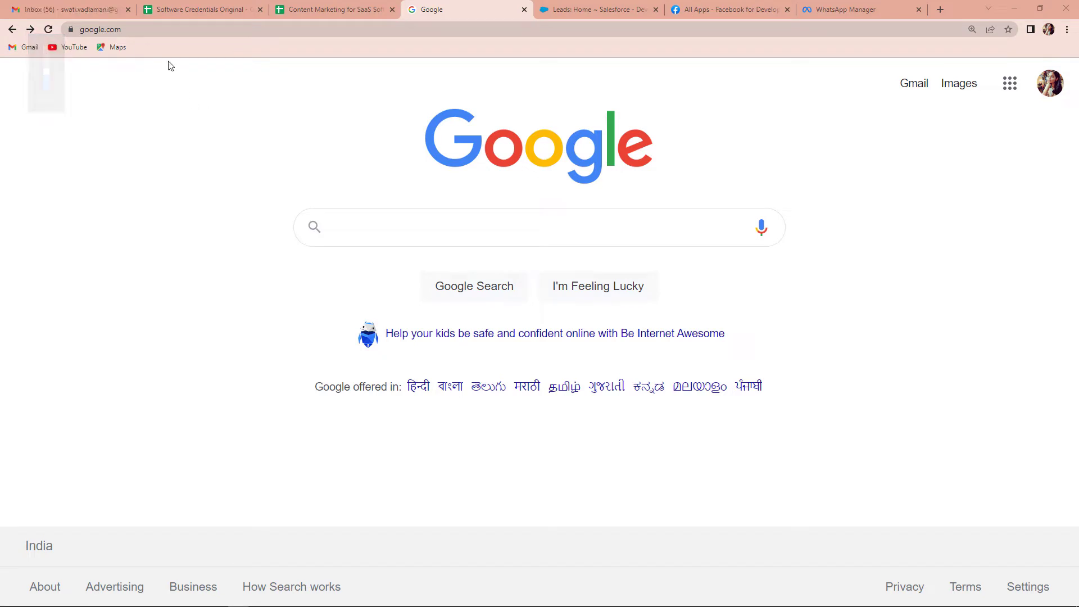
Load the Pabbly Connect website, dismiss the Limited Time popup, and sign in to All Apps
{"action": "left_click", "coordinate": [126, 29]}
{"action": "type", "text": "pabbly"}
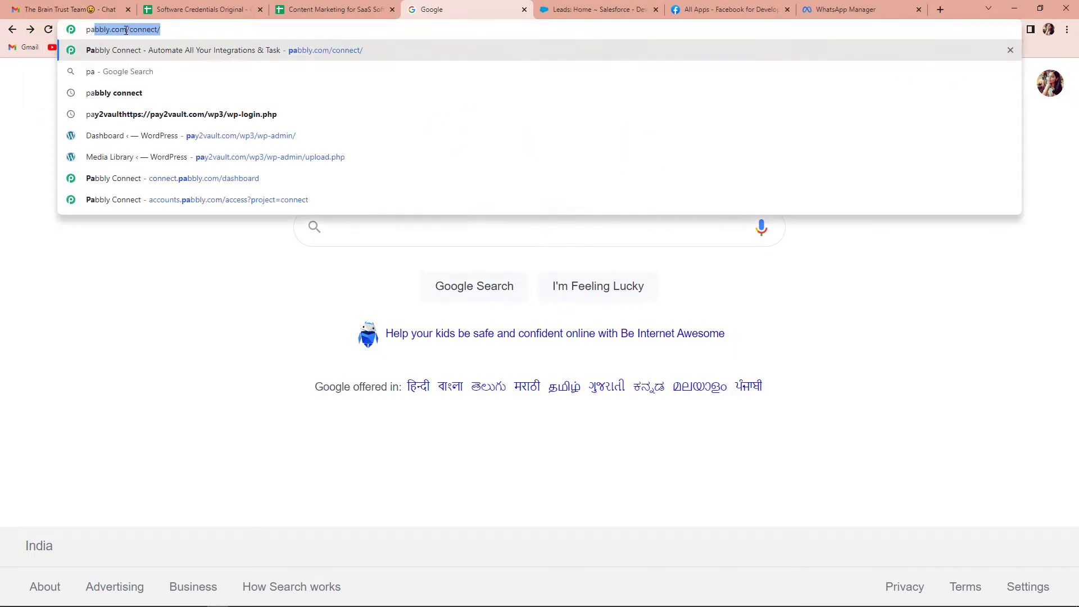
{"action": "key", "text": "Return"}
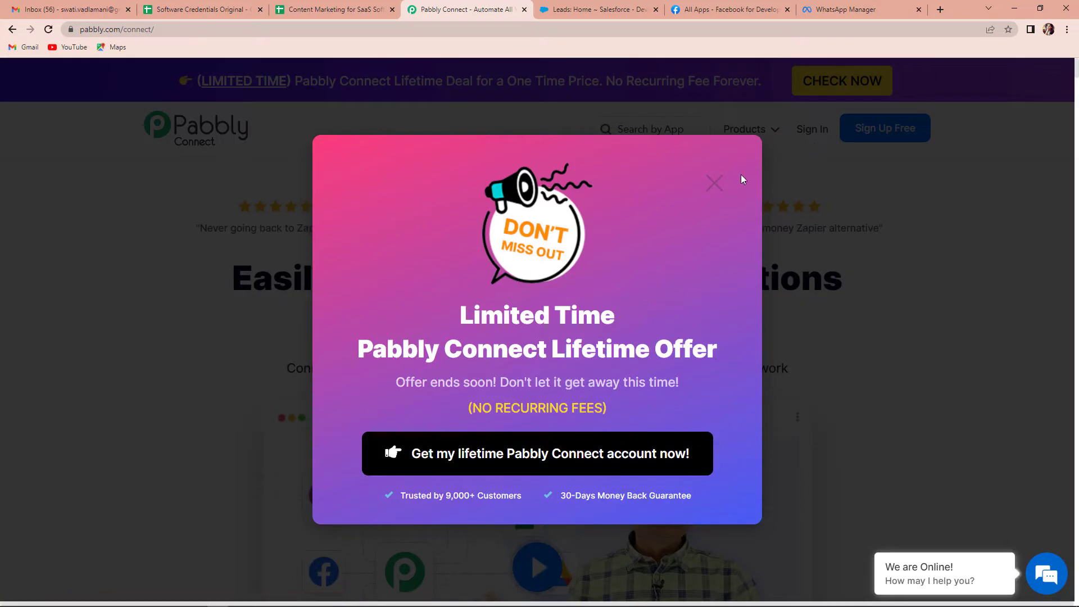
{"action": "left_click", "coordinate": [712, 188]}
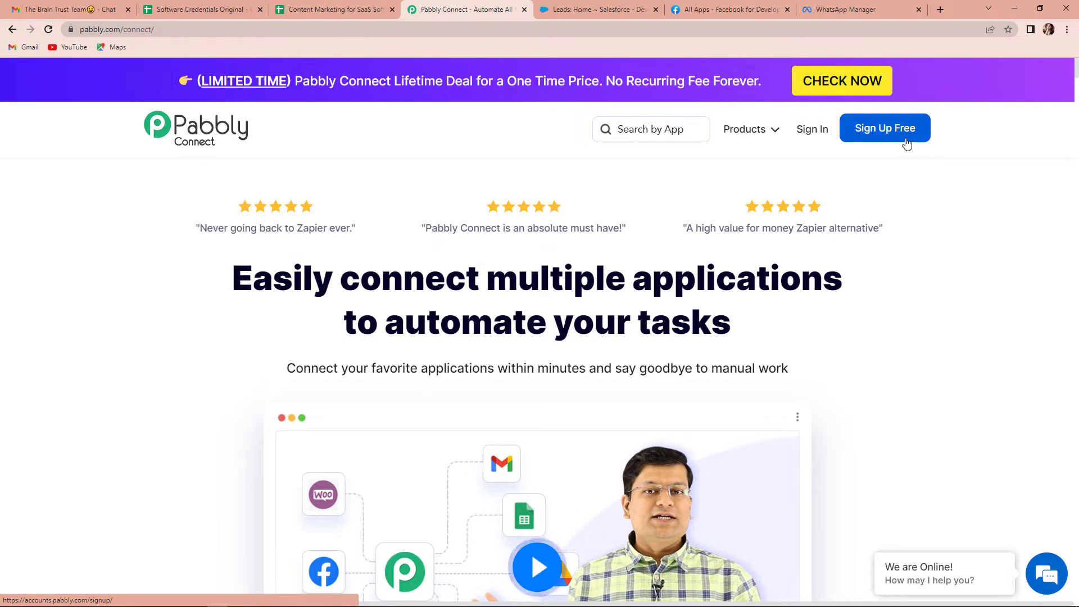
{"action": "left_click", "coordinate": [818, 134]}
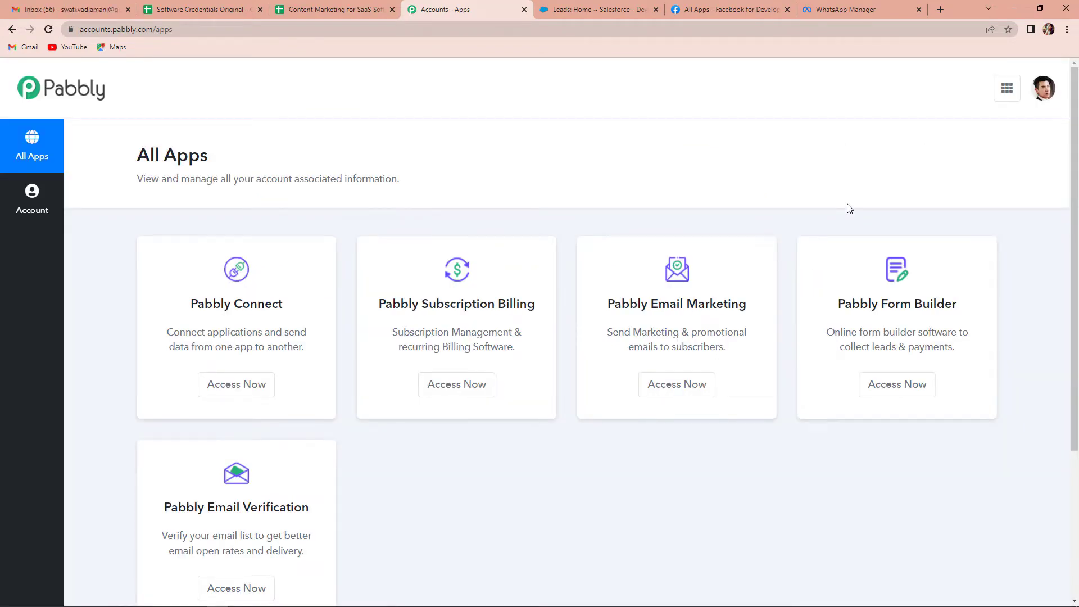
Open Pabbly Connect and create a workflow named 'Salesforce to WhatsApp'
{"action": "left_click", "coordinate": [242, 386]}
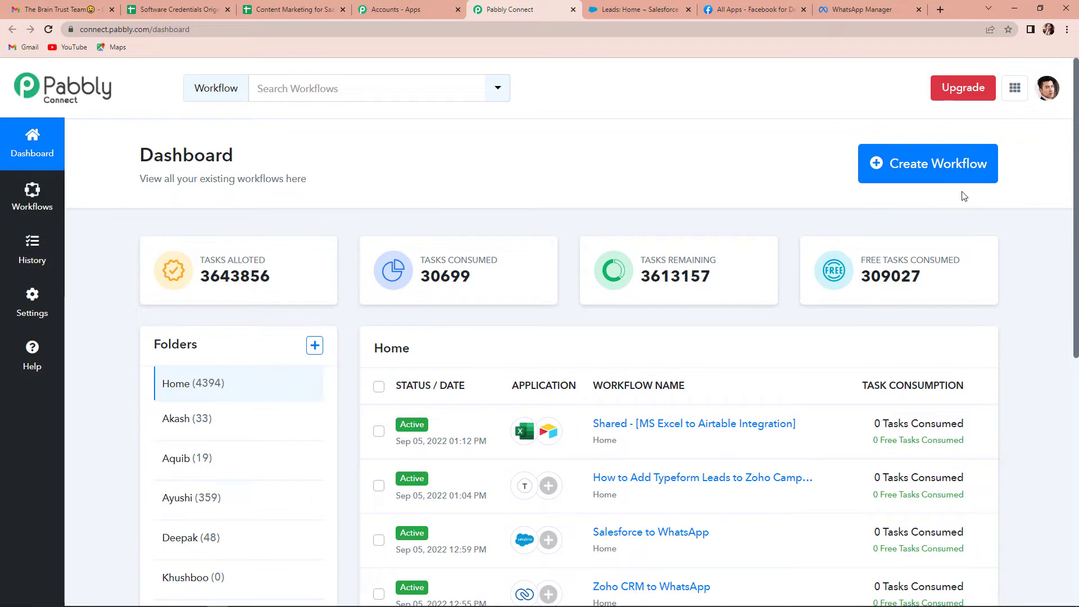
{"action": "left_click", "coordinate": [951, 165]}
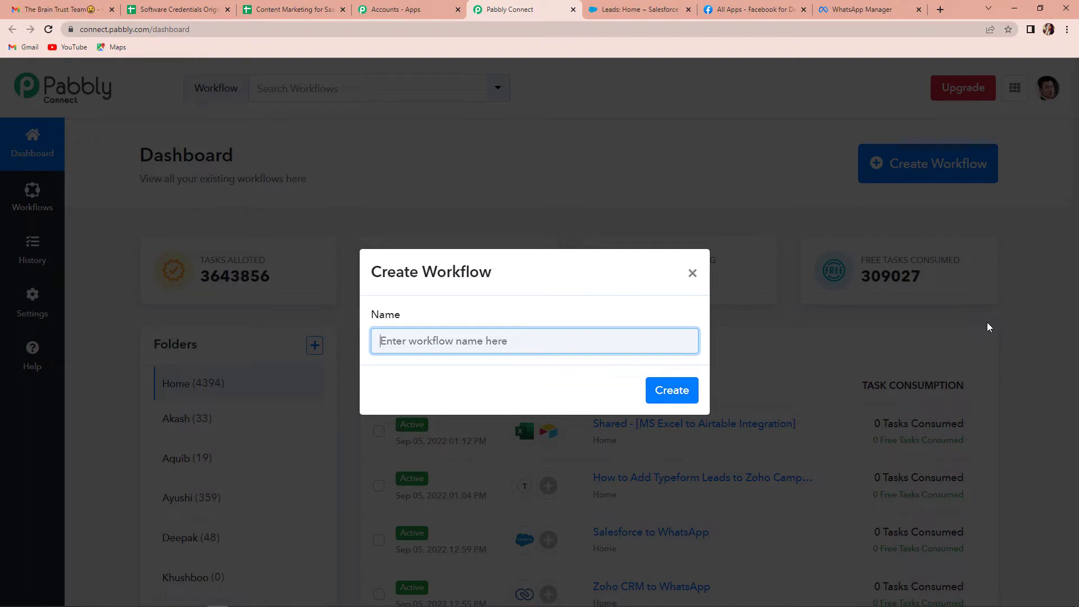
{"action": "type", "text": "Sal"}
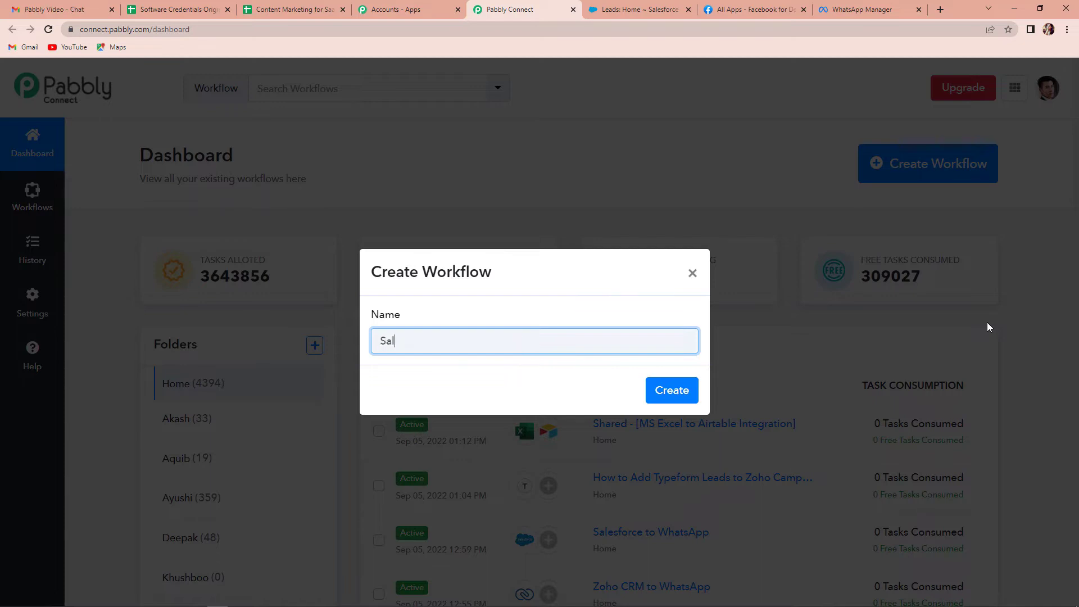
{"action": "type", "text": "esforce to WhatsApp"}
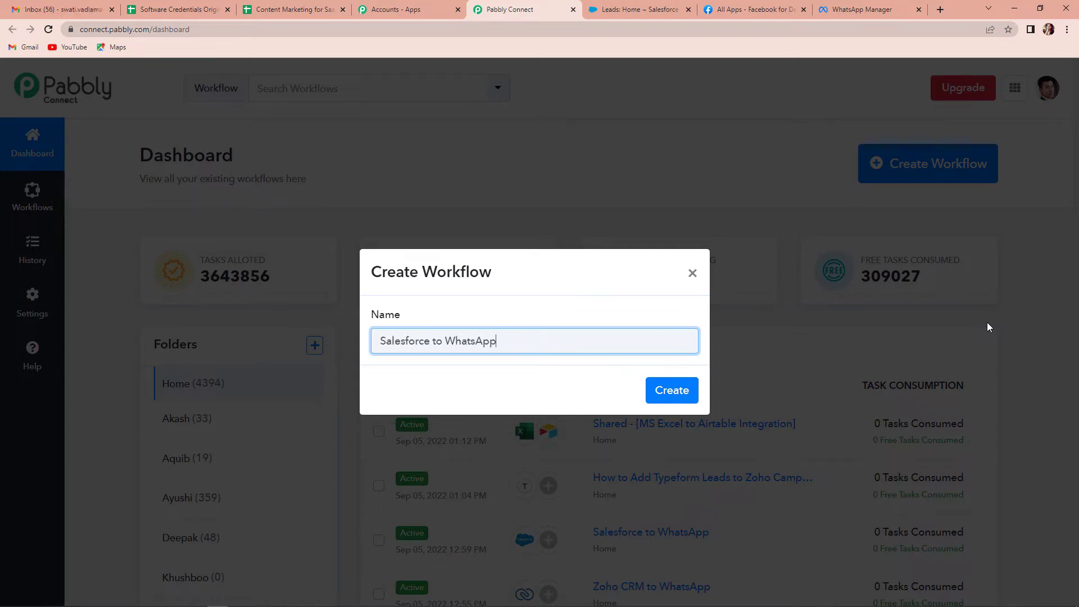
{"action": "left_click", "coordinate": [669, 400]}
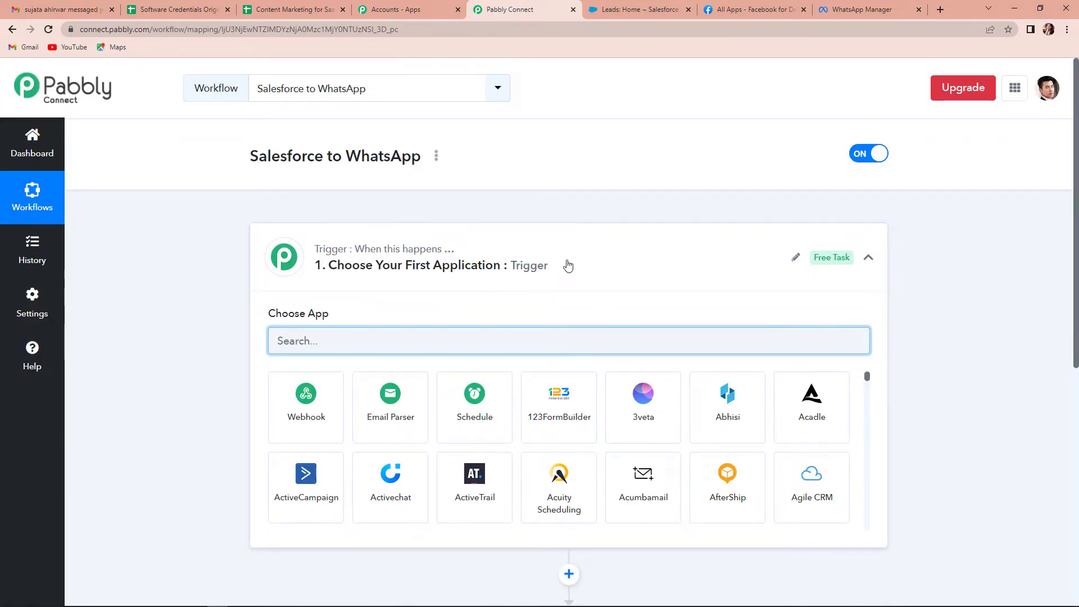
Choose Salesforce as the trigger app with the New Lead event, then start connecting an account
{"action": "scroll", "coordinate": [566, 264], "scroll_direction": "down", "scroll_amount": 3}
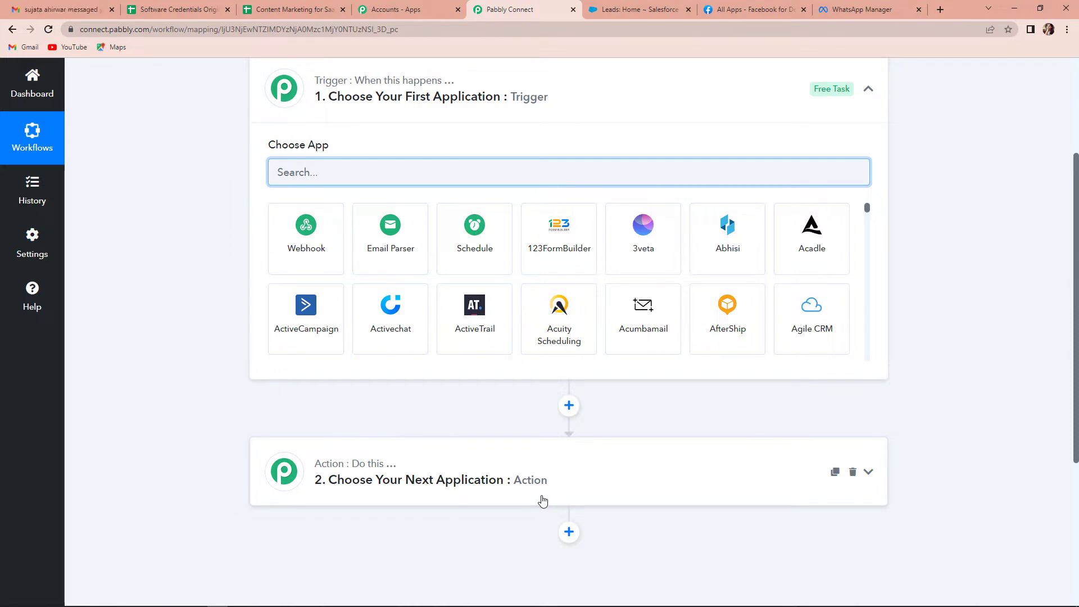
{"action": "type", "text": "salesforce"}
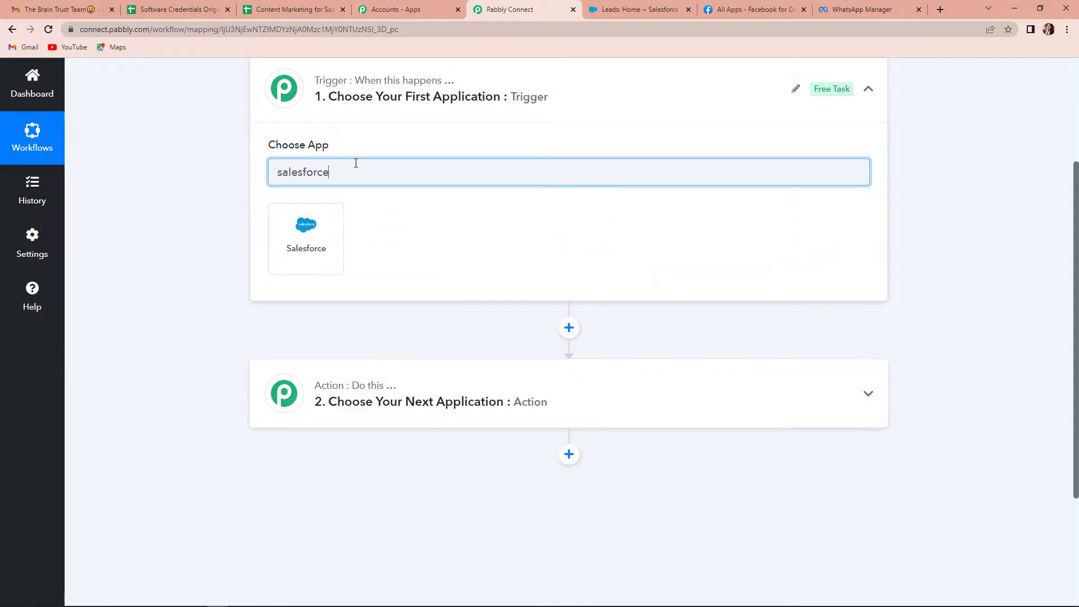
{"action": "left_click", "coordinate": [302, 260]}
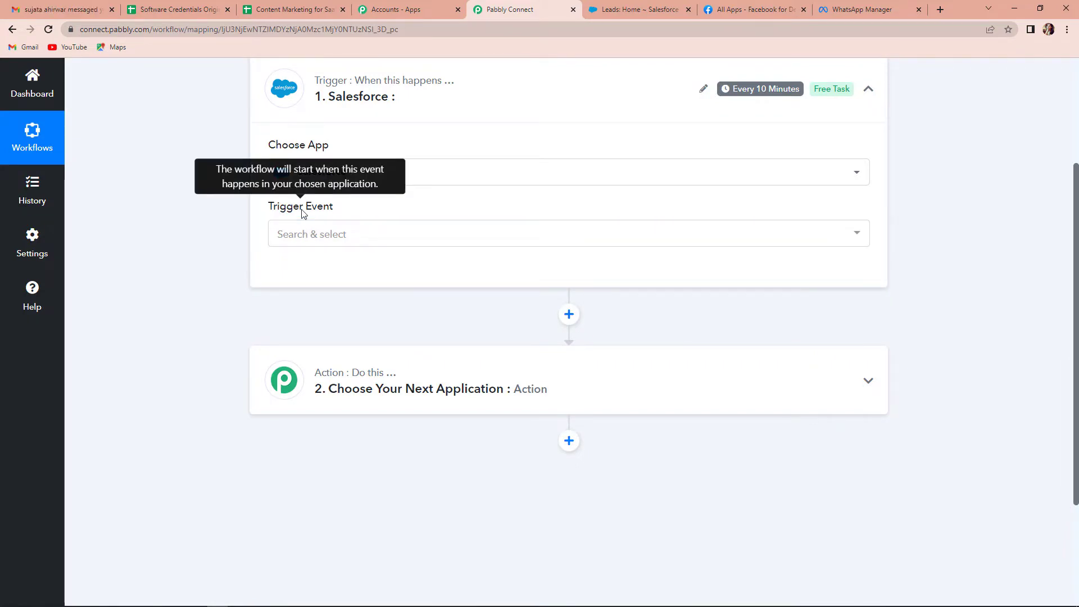
{"action": "left_click", "coordinate": [314, 234]}
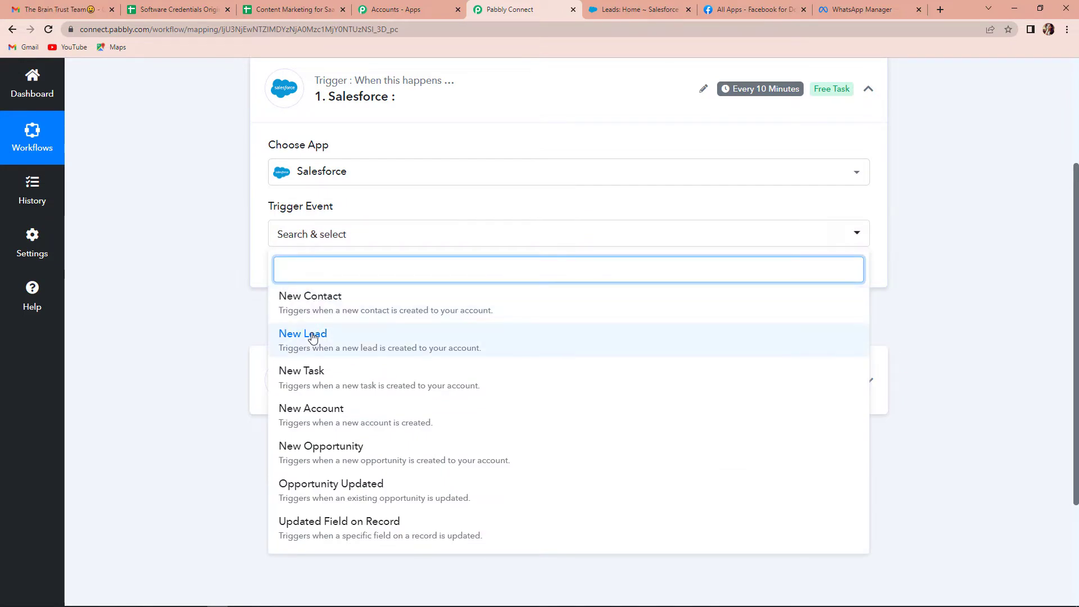
{"action": "left_click", "coordinate": [309, 332]}
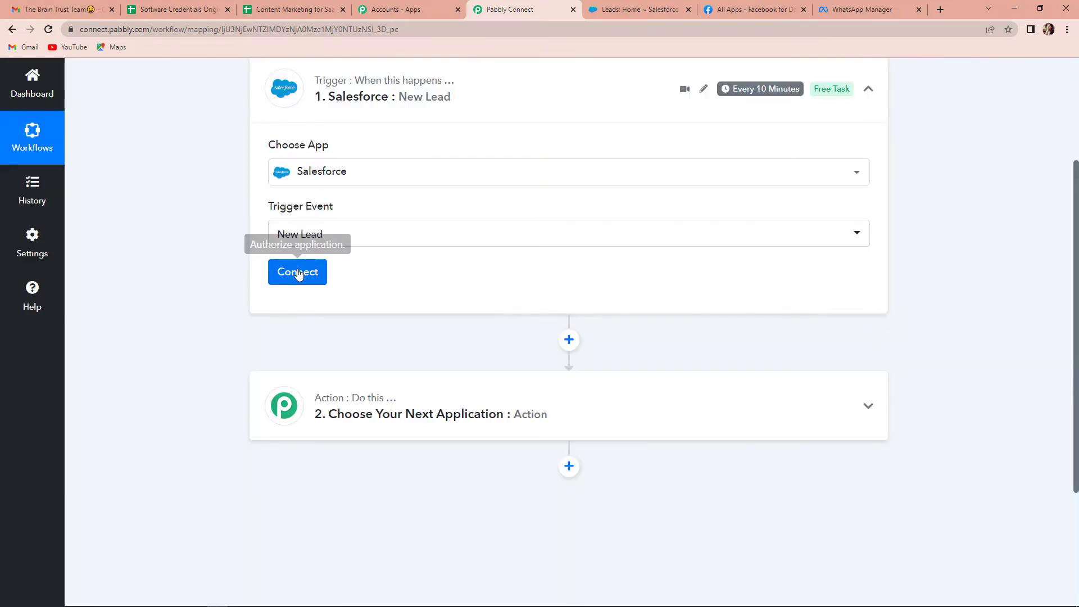
{"action": "left_click", "coordinate": [298, 272]}
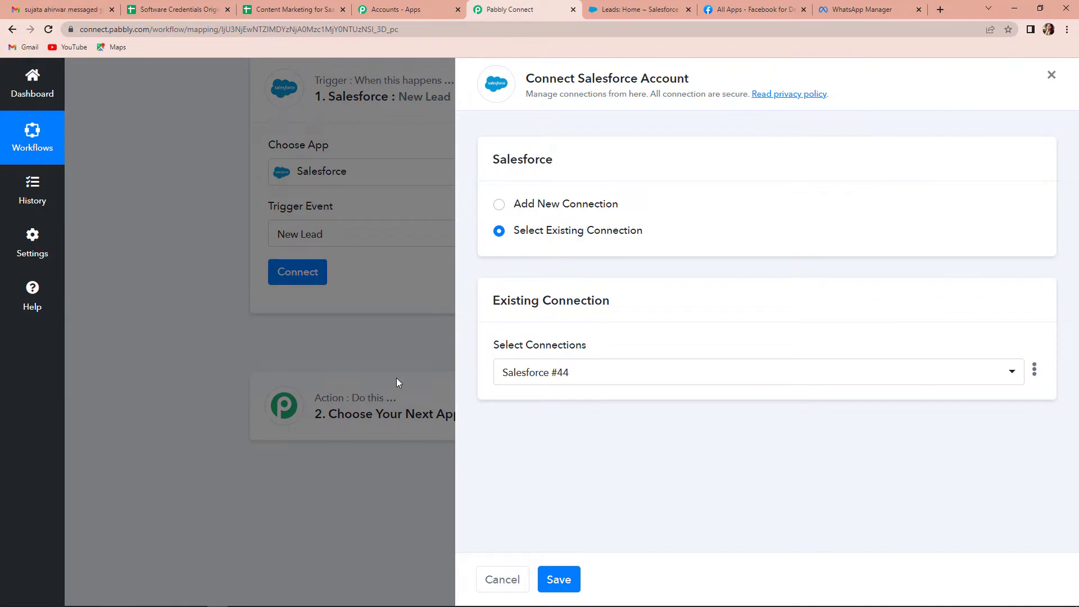
Add a new Salesforce connection and allow Pabbly Connect access to Salesforce
{"action": "left_click", "coordinate": [499, 207]}
{"action": "left_click", "coordinate": [549, 359]}
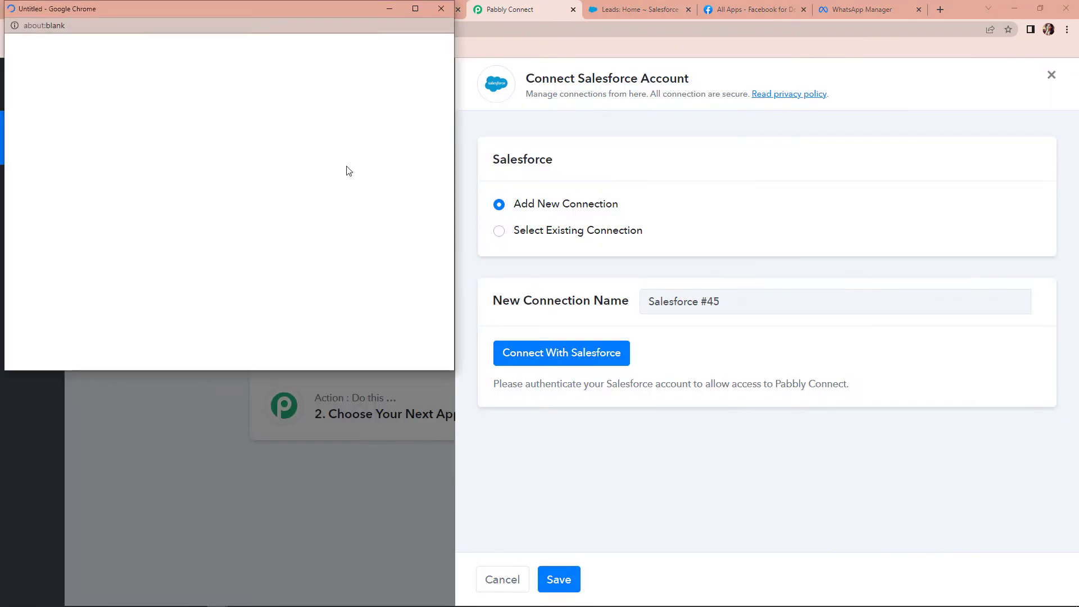
{"action": "scroll", "coordinate": [349, 171], "scroll_direction": "down", "scroll_amount": 10}
{"action": "left_click", "coordinate": [304, 266]}
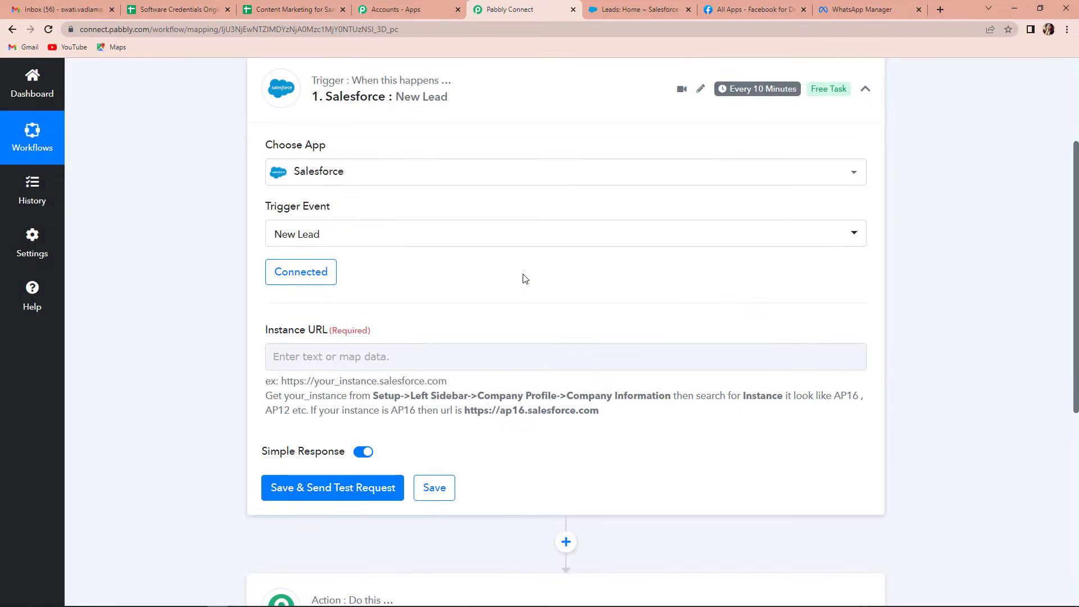
{"action": "left_click", "coordinate": [301, 357]}
{"action": "left_click_drag", "start_coordinate": [462, 411], "coordinate": [628, 416]}
{"action": "key", "text": "ctrl+c"}
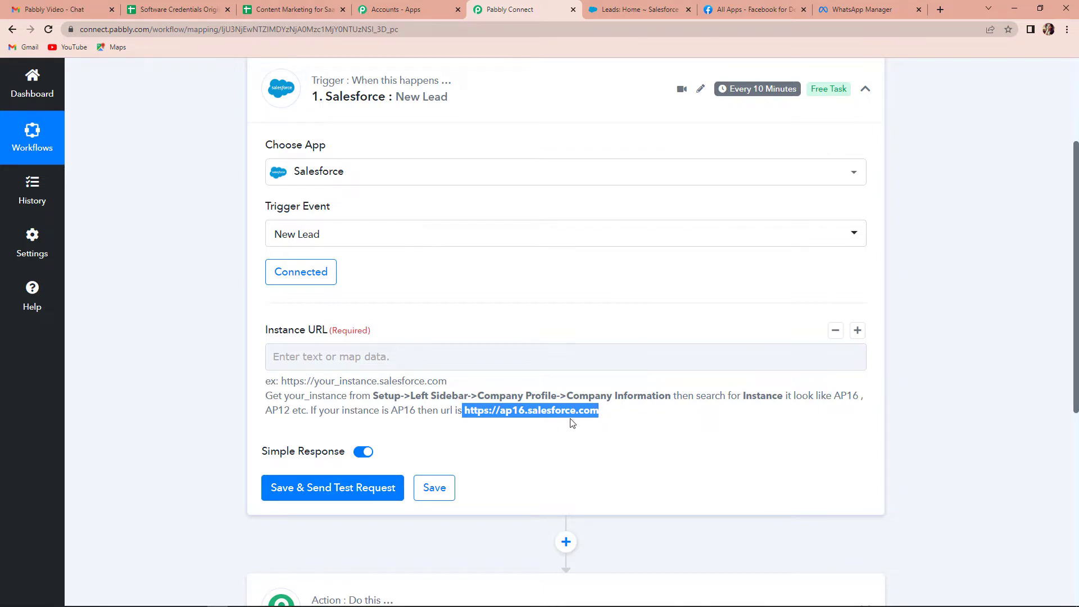
{"action": "left_click", "coordinate": [621, 16]}
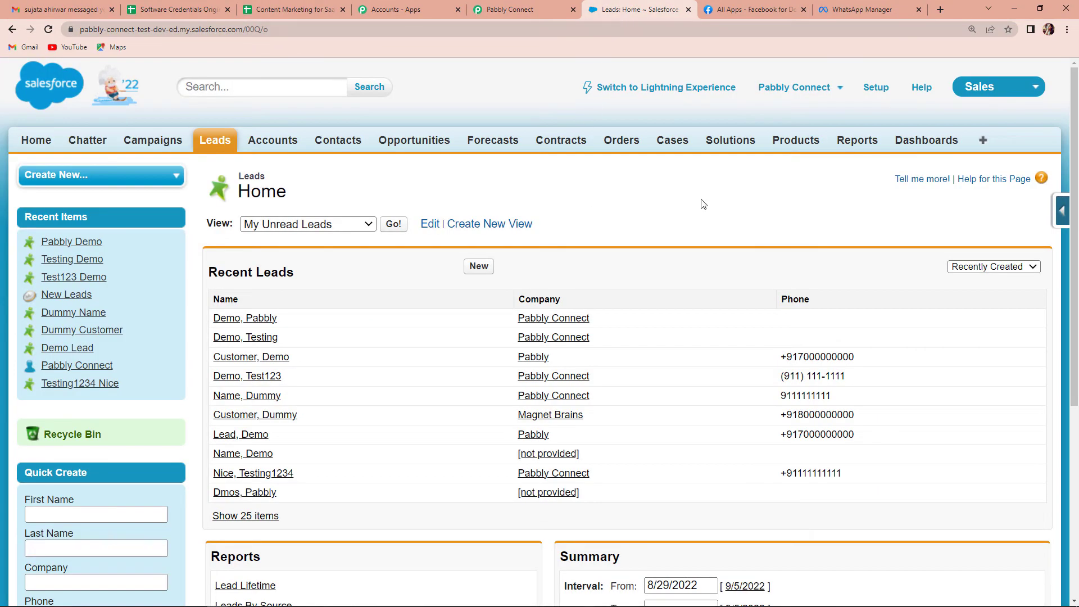
Find the org's Instance AP16 under Setup > Company Profile > Company Information, then return to Pabbly
{"action": "left_click", "coordinate": [876, 88]}
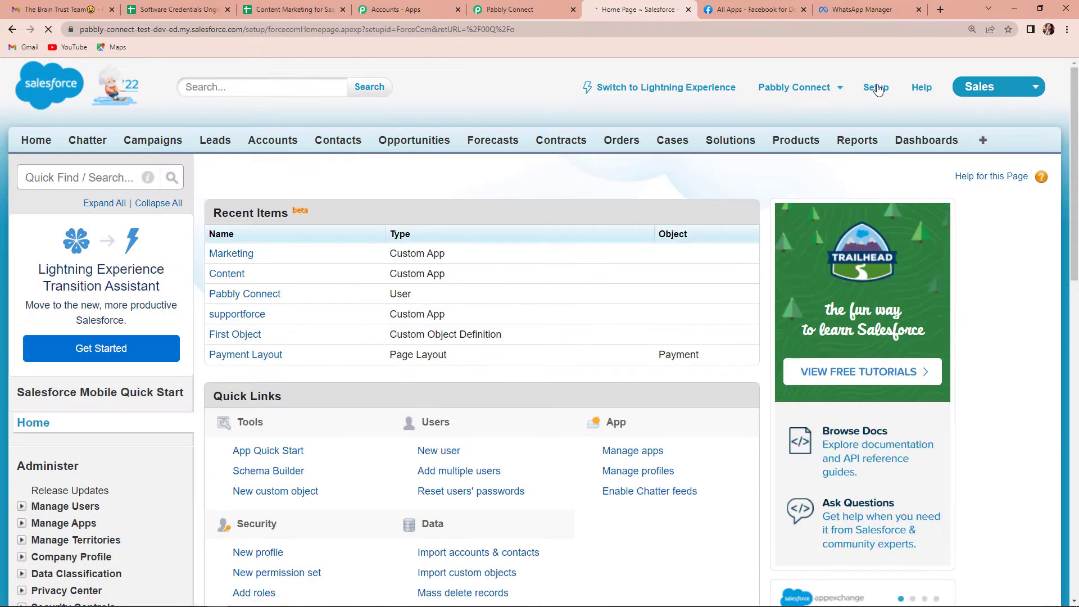
{"action": "scroll", "coordinate": [42, 232], "scroll_direction": "down", "scroll_amount": 5}
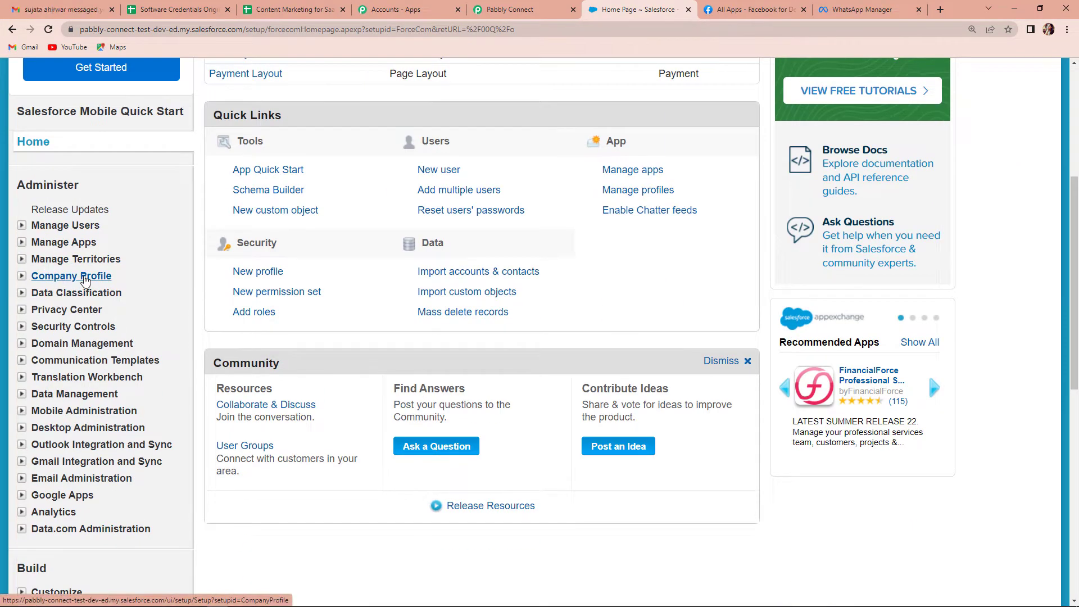
{"action": "left_click", "coordinate": [84, 277]}
{"action": "scroll", "coordinate": [166, 439], "scroll_direction": "down", "scroll_amount": 5}
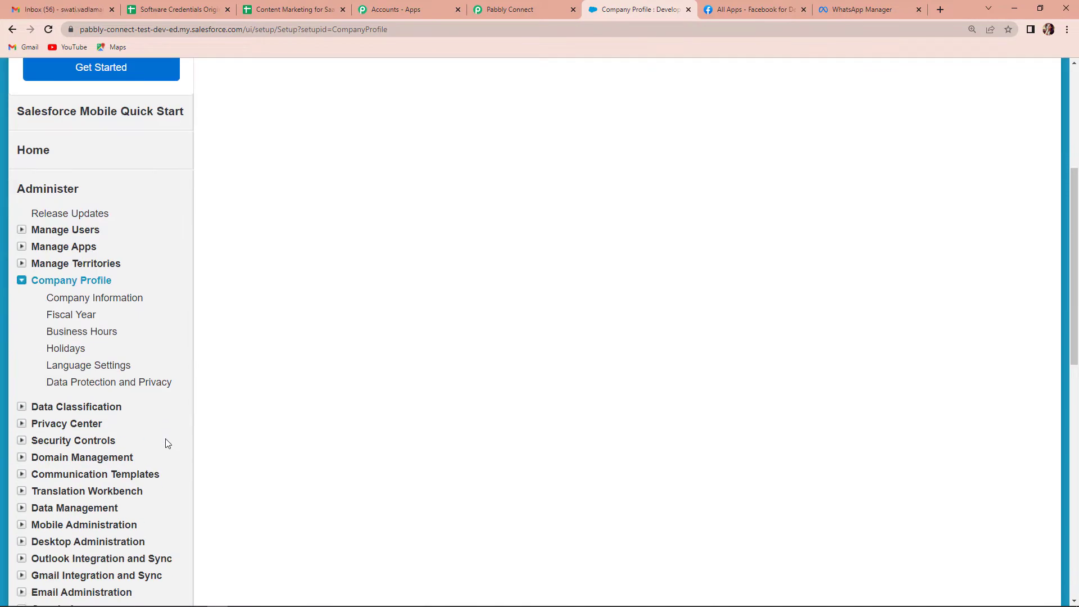
{"action": "left_click", "coordinate": [112, 299]}
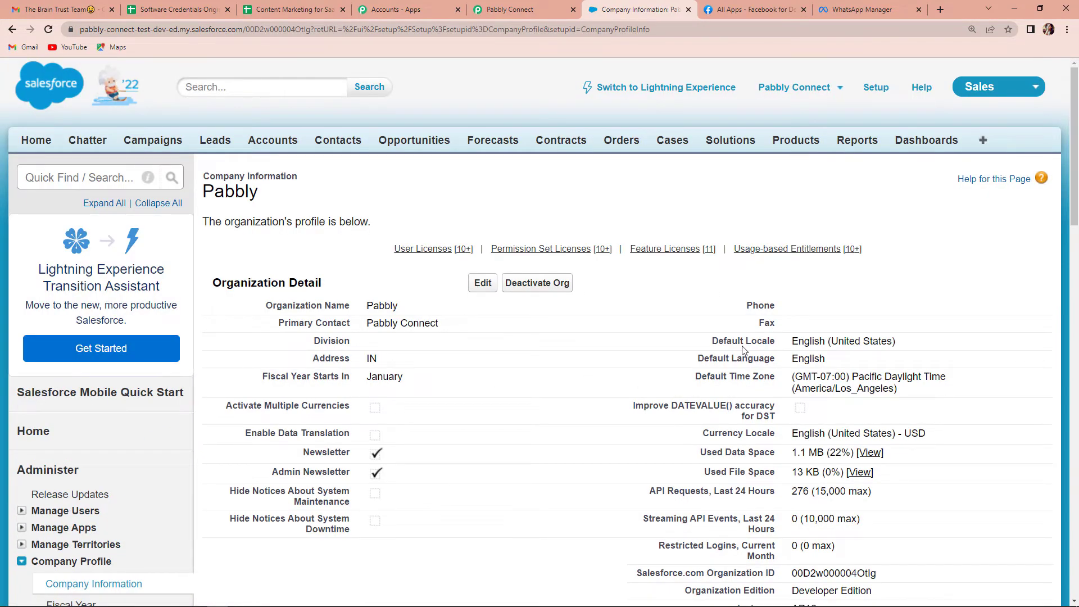
{"action": "scroll", "coordinate": [743, 349], "scroll_direction": "down", "scroll_amount": 7}
{"action": "left_click_drag", "start_coordinate": [711, 218], "coordinate": [846, 216]}
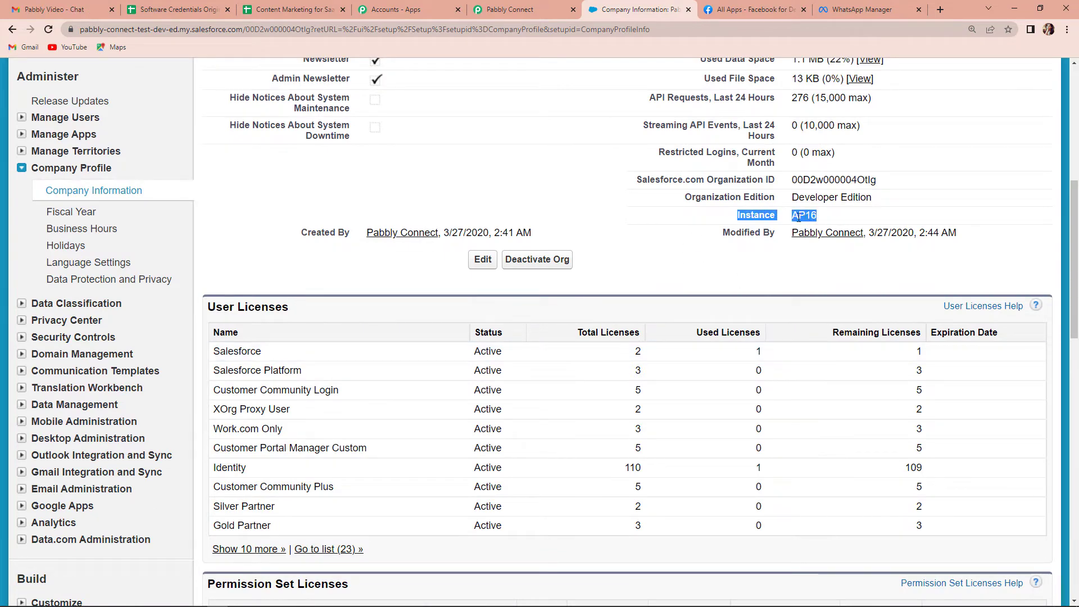
{"action": "left_click", "coordinate": [531, 12]}
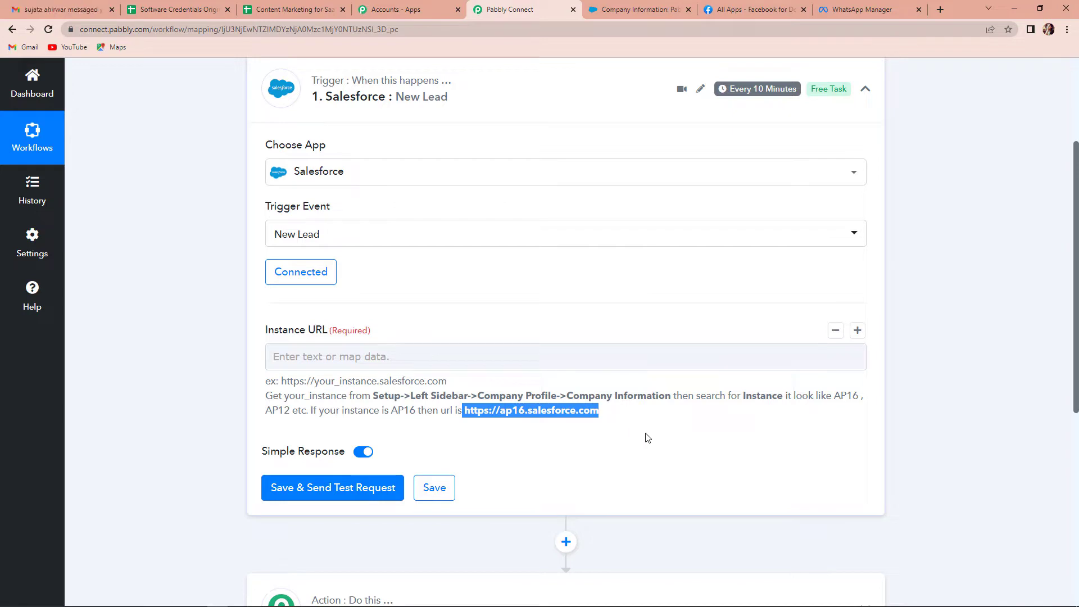
{"action": "right_click", "coordinate": [586, 411]}
{"action": "left_click", "coordinate": [606, 420]}
{"action": "left_click", "coordinate": [384, 353]}
{"action": "key", "text": "ctrl+v"}
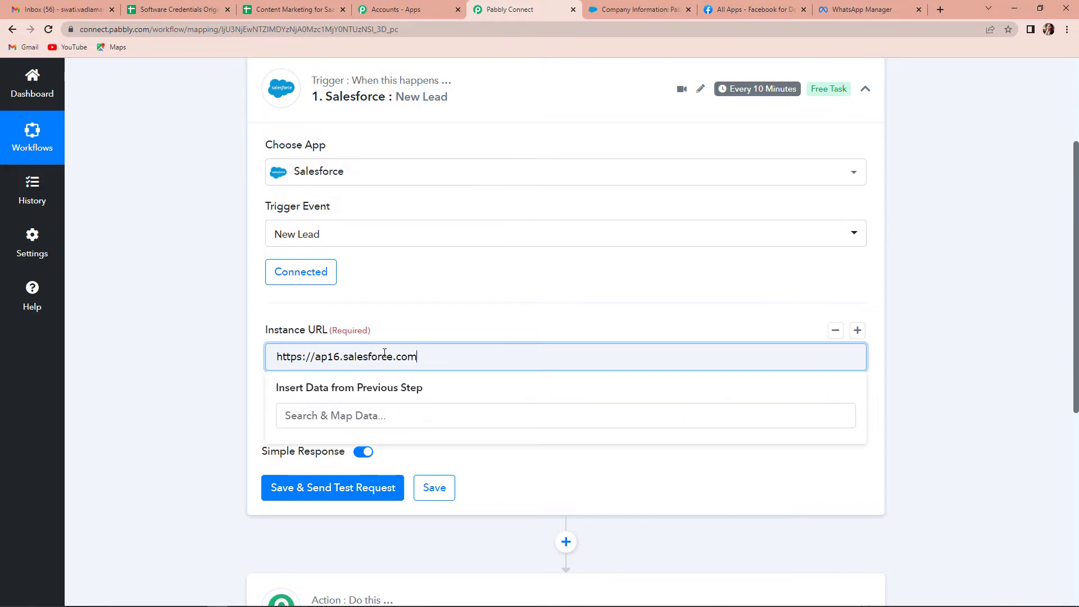
{"action": "left_click", "coordinate": [191, 356]}
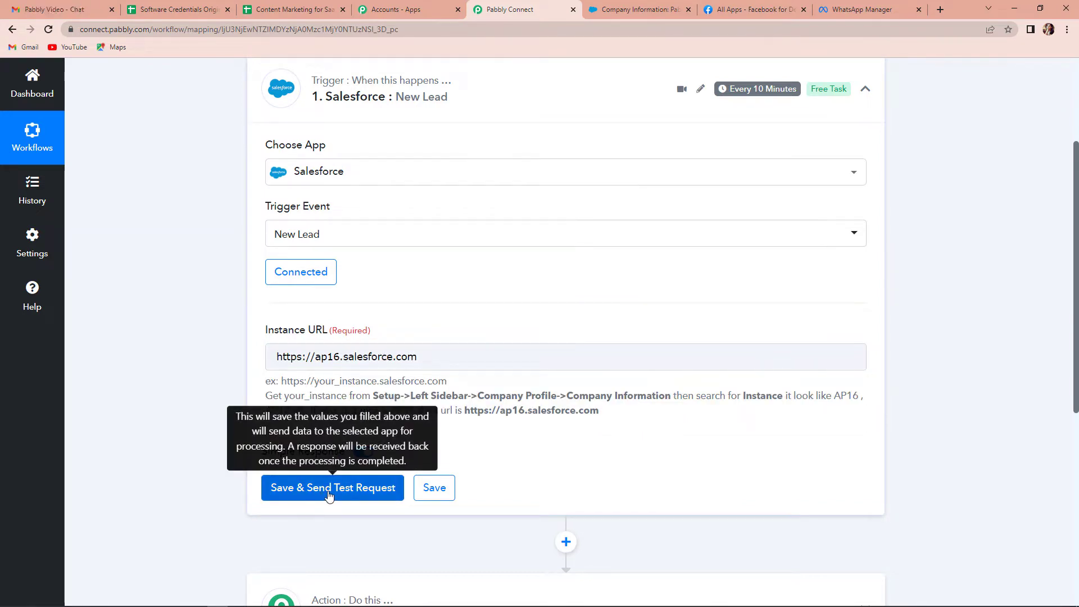
Save the trigger, send a test request, and review the returned Salesforce lead response
{"action": "left_click", "coordinate": [331, 494]}
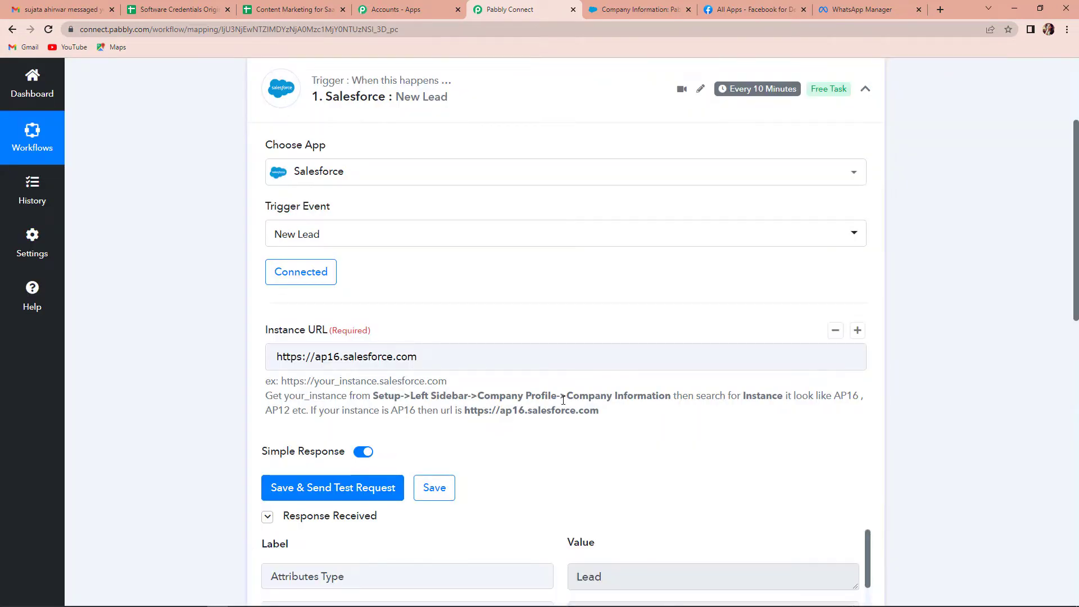
{"action": "scroll", "coordinate": [563, 400], "scroll_direction": "down", "scroll_amount": 4}
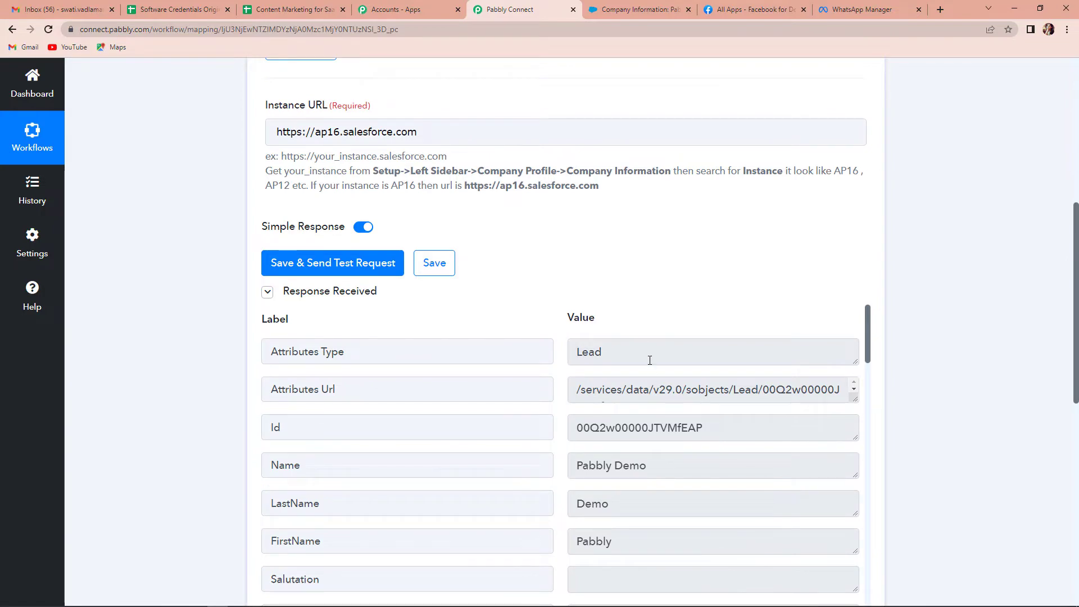
{"action": "scroll", "coordinate": [650, 360], "scroll_direction": "up", "scroll_amount": 5}
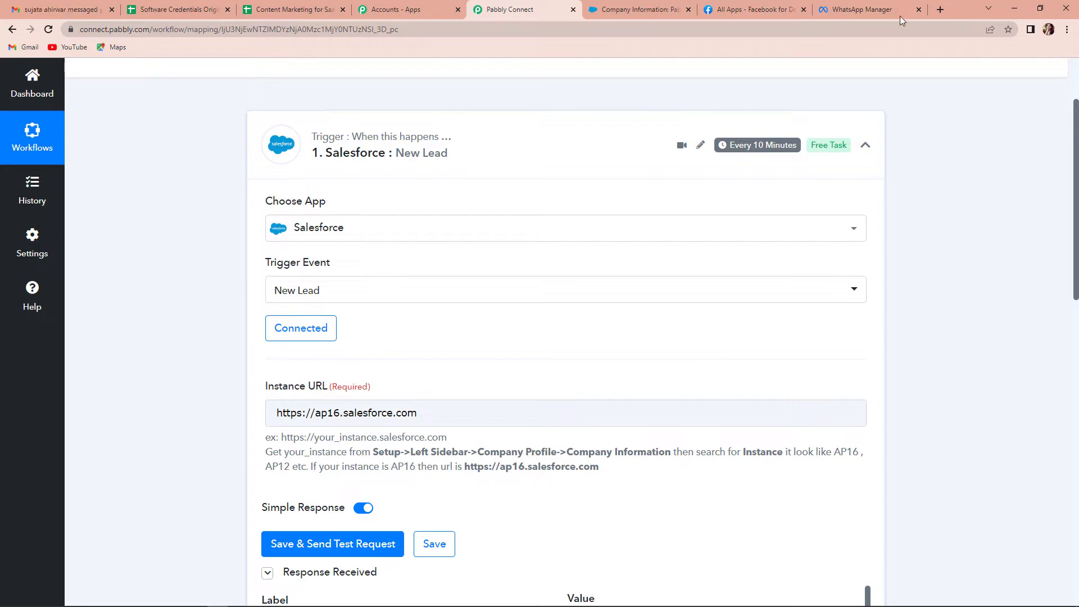
Start a new lead from the Salesforce Leads page with salutation Mr
{"action": "left_click", "coordinate": [641, 10]}
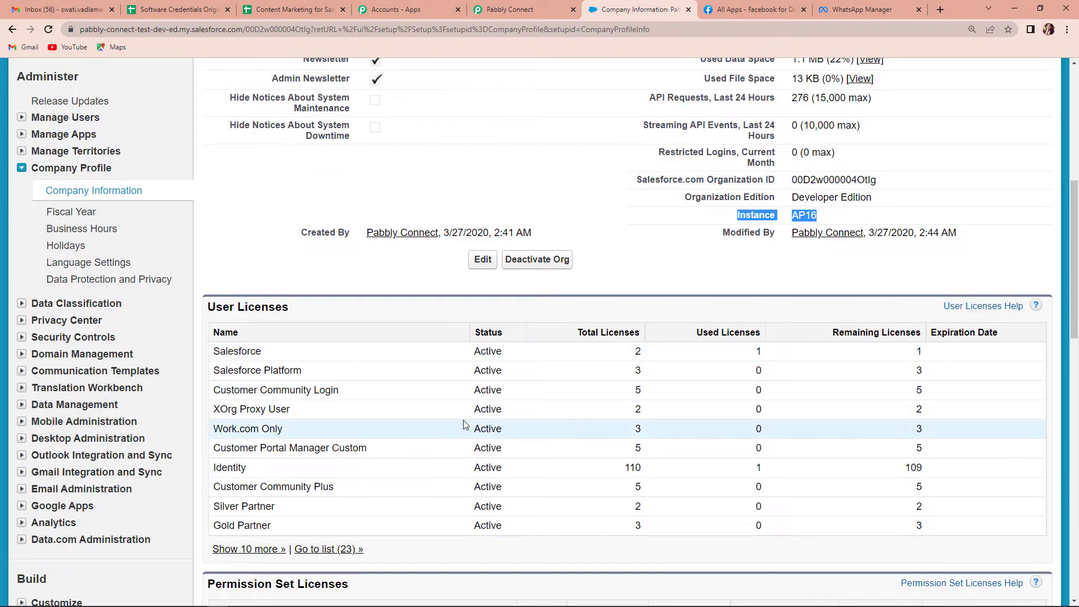
{"action": "scroll", "coordinate": [465, 425], "scroll_direction": "up", "scroll_amount": 7}
{"action": "left_click", "coordinate": [212, 145]}
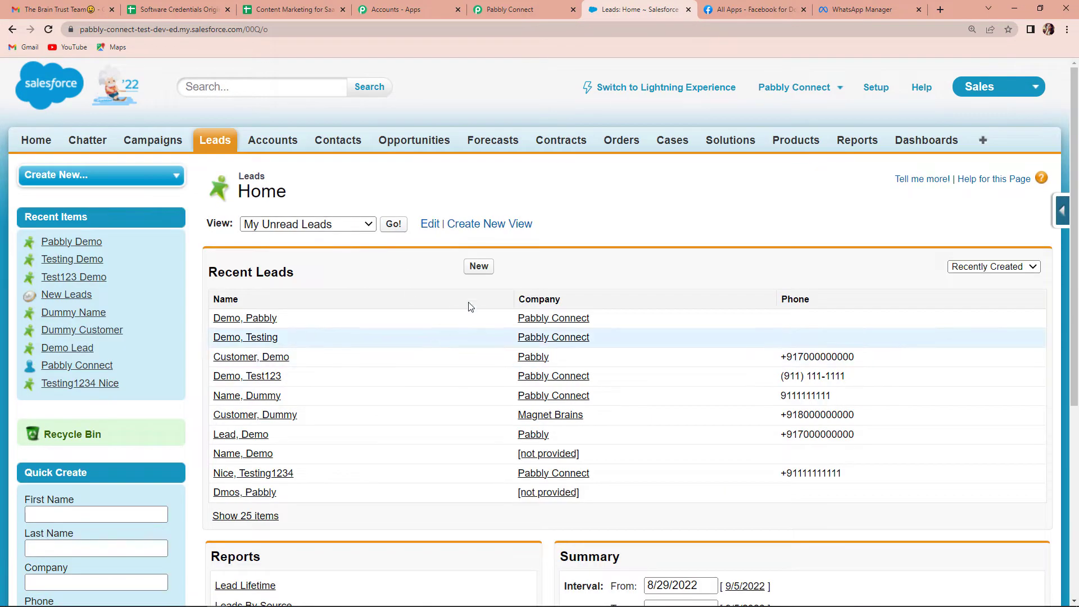
{"action": "left_click", "coordinate": [481, 269]}
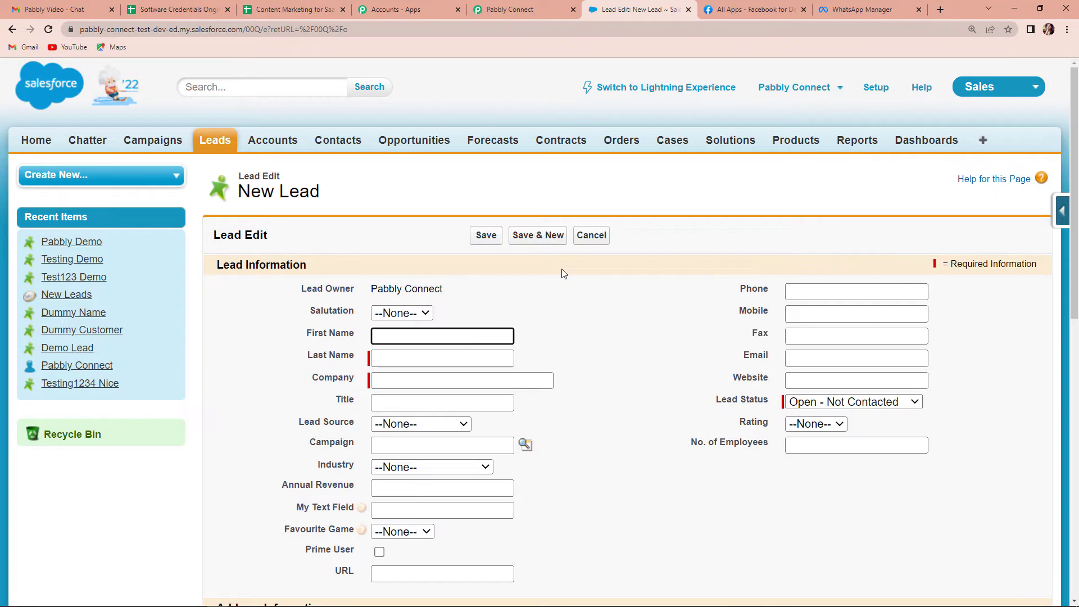
{"action": "scroll", "coordinate": [564, 274], "scroll_direction": "down", "scroll_amount": 2}
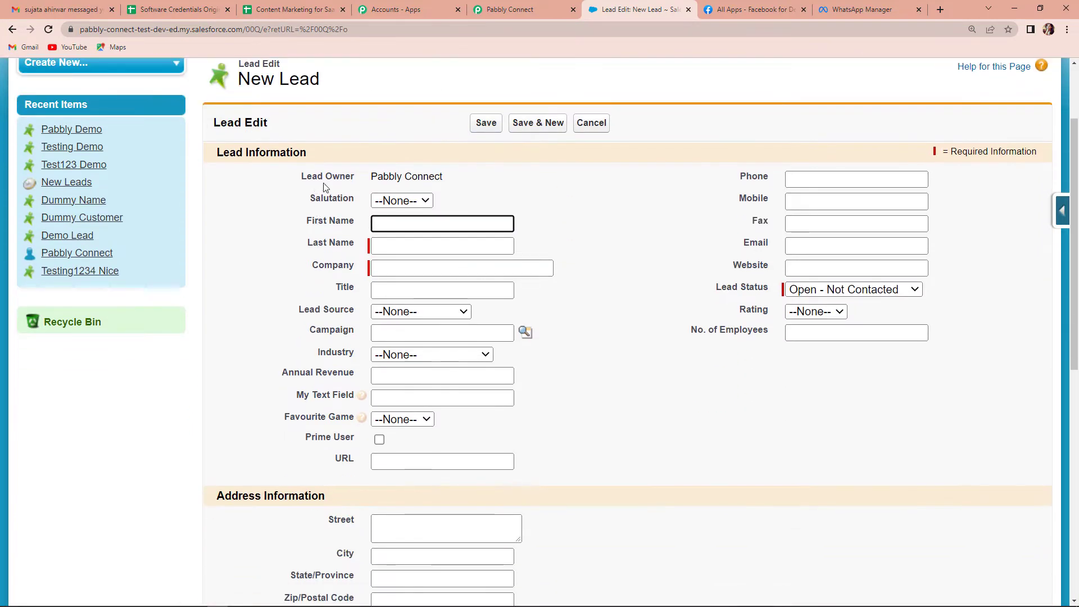
{"action": "left_click", "coordinate": [425, 203]}
{"action": "left_click", "coordinate": [383, 229]}
Enter the lead's first and last name, then autofill company Pabbly Connect, e-mail and address
{"action": "left_click", "coordinate": [378, 223]}
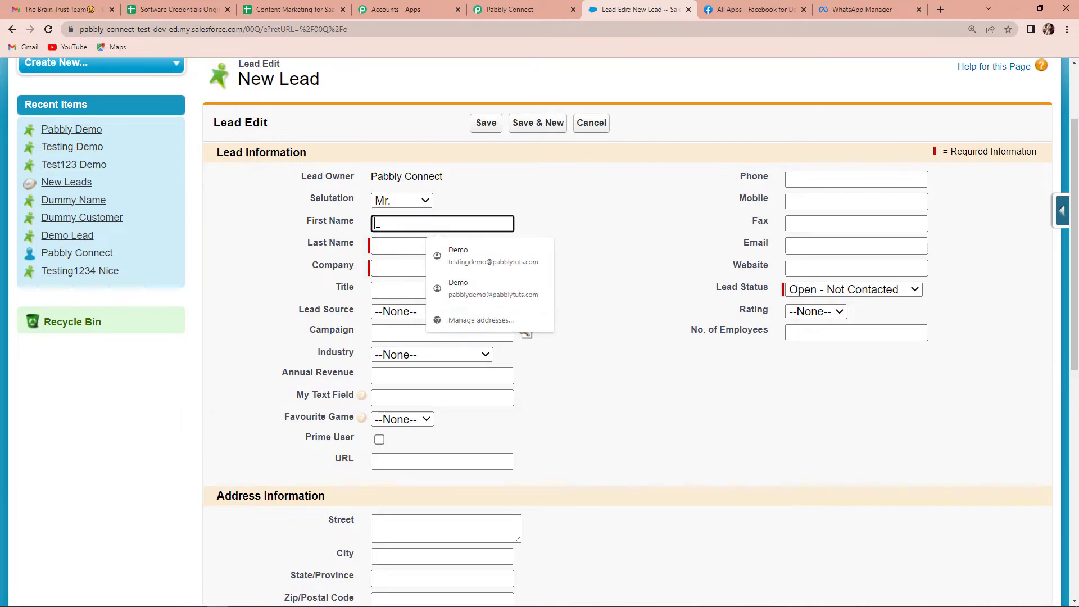
{"action": "type", "text": "Tse"}
{"action": "type", "text": "t"}
{"action": "key", "text": "BackSpace"}
{"action": "key", "text": "BackSpace"}
{"action": "key", "text": "BackSpace"}
{"action": "key", "text": "BackSpace"}
{"action": "type", "text": "Test User"}
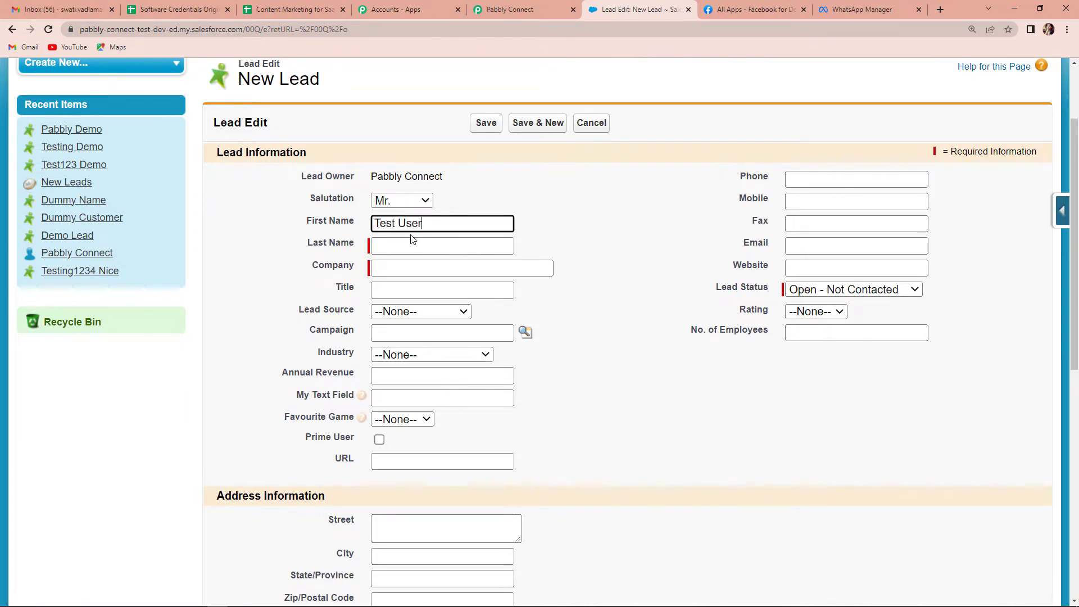
{"action": "left_click", "coordinate": [409, 244]}
{"action": "type", "text": "Pabbly4"}
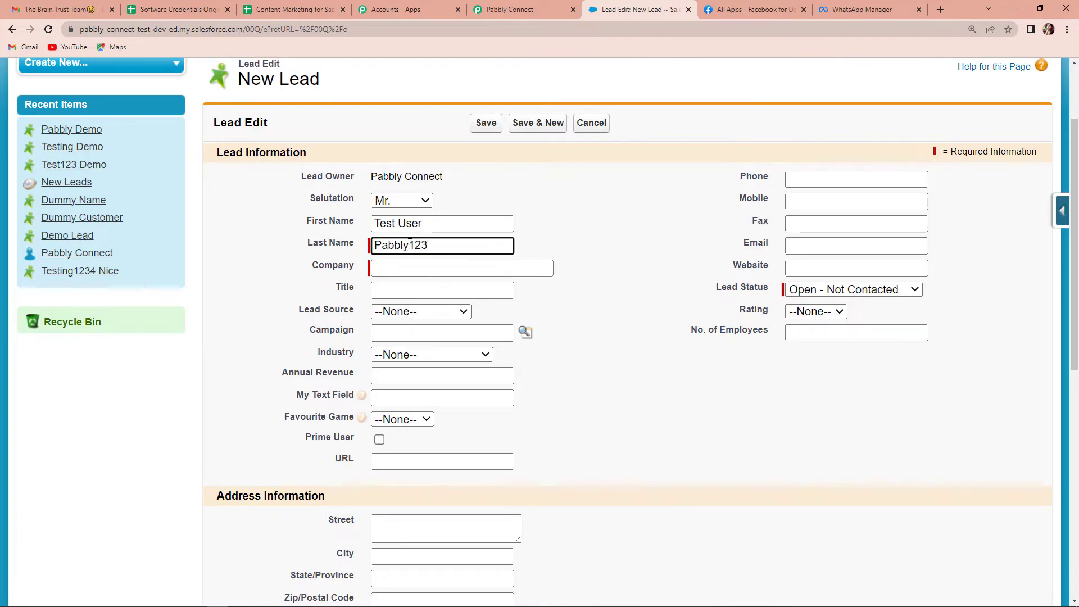
{"action": "left_click", "coordinate": [397, 274]}
{"action": "left_click", "coordinate": [444, 297]}
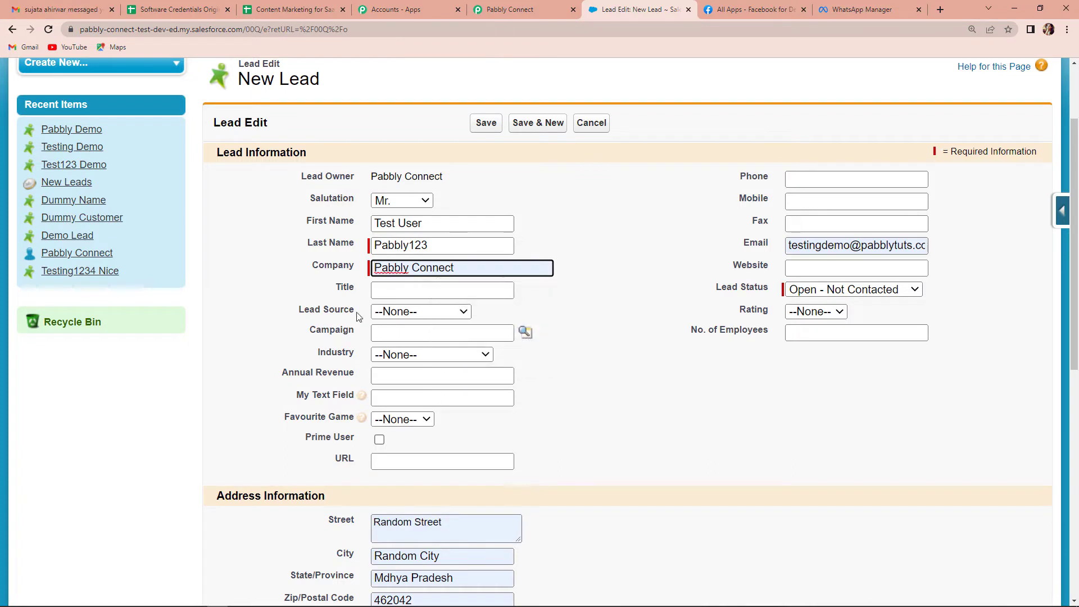
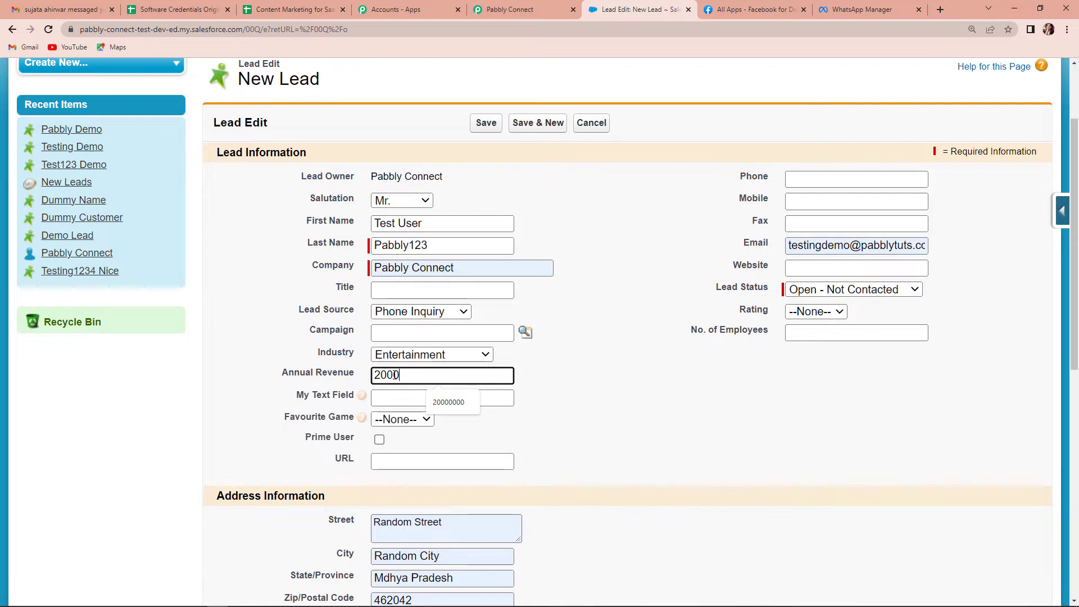
Finish entering Annual Revenue 20000 and review the filled New Lead form
{"action": "left_click", "coordinate": [607, 391]}
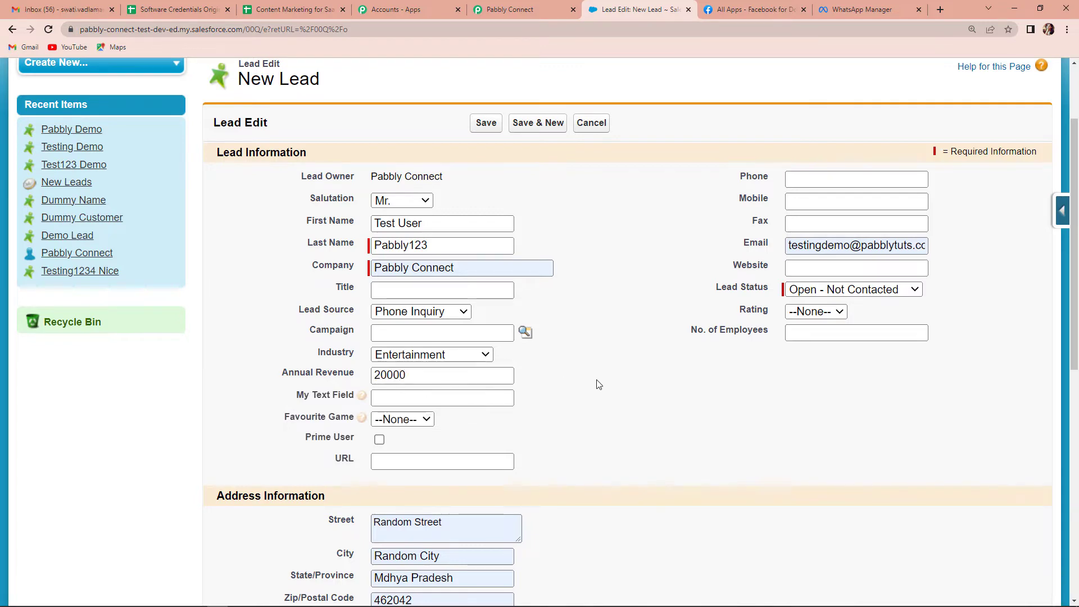
{"action": "scroll", "coordinate": [562, 366], "scroll_direction": "down", "scroll_amount": 4}
{"action": "scroll", "coordinate": [513, 337], "scroll_direction": "up", "scroll_amount": 2}
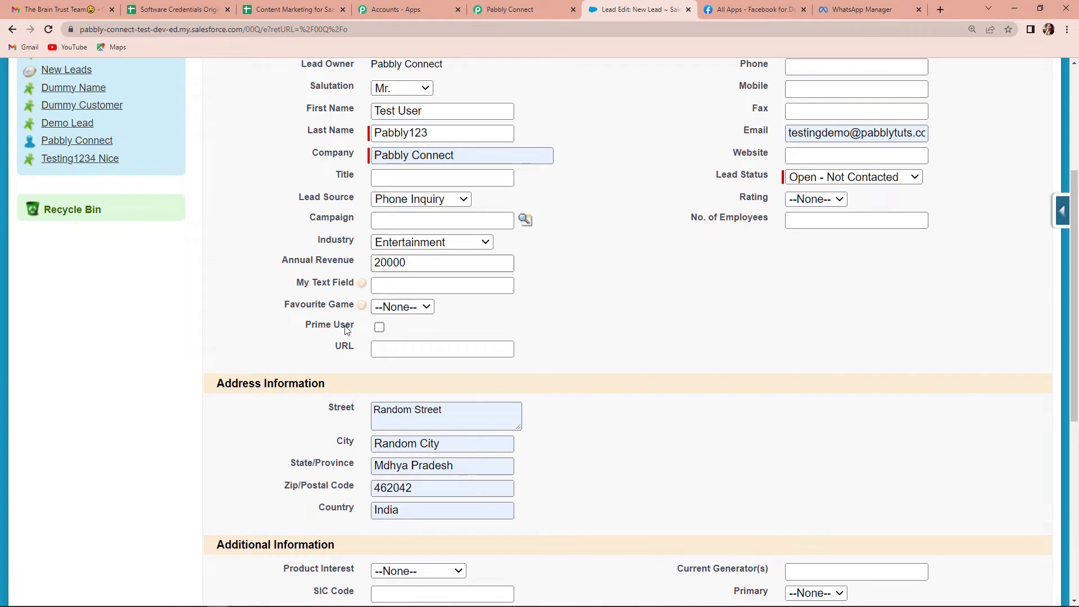
{"action": "scroll", "coordinate": [618, 377], "scroll_direction": "up", "scroll_amount": 3}
Enter the lead's phone and mobile numbers and replace its email address
{"action": "left_click", "coordinate": [818, 234]}
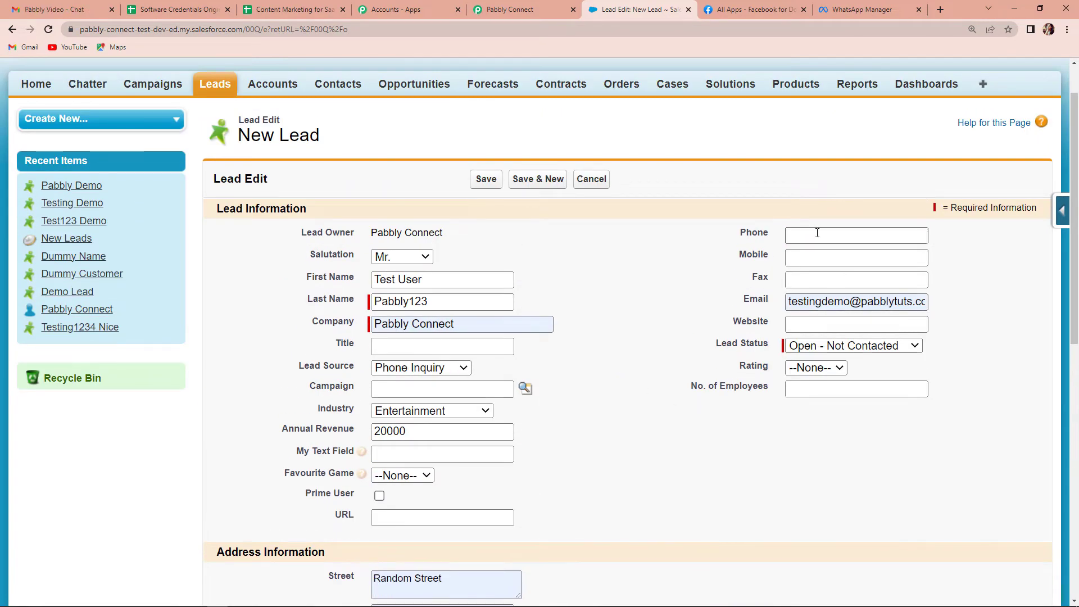
{"action": "type", "text": "9"}
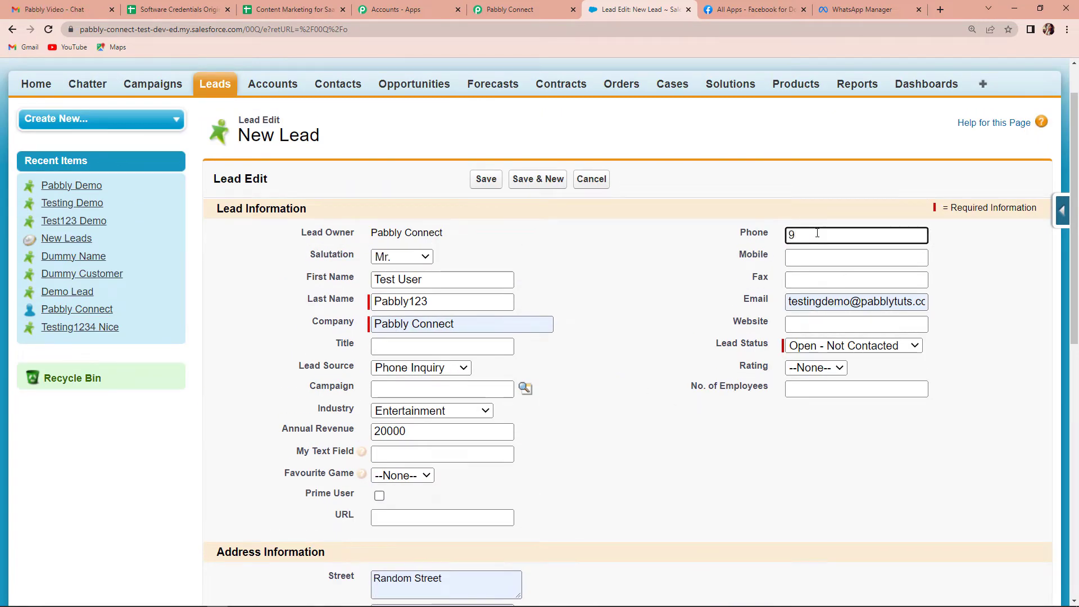
{"action": "type", "text": "111111111"}
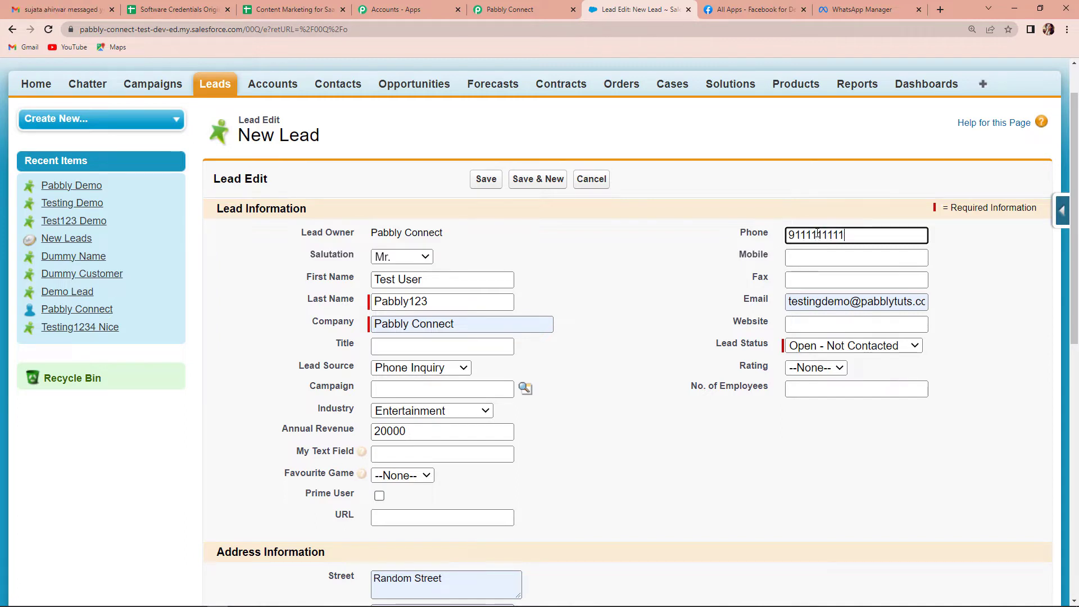
{"action": "left_click", "coordinate": [812, 258]}
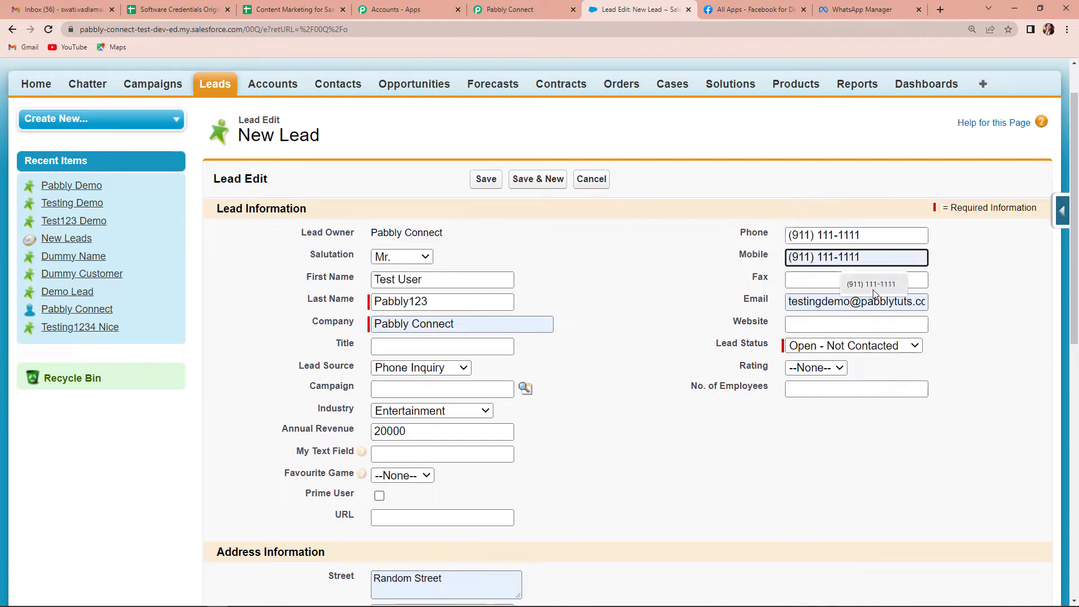
{"action": "left_click", "coordinate": [874, 290]}
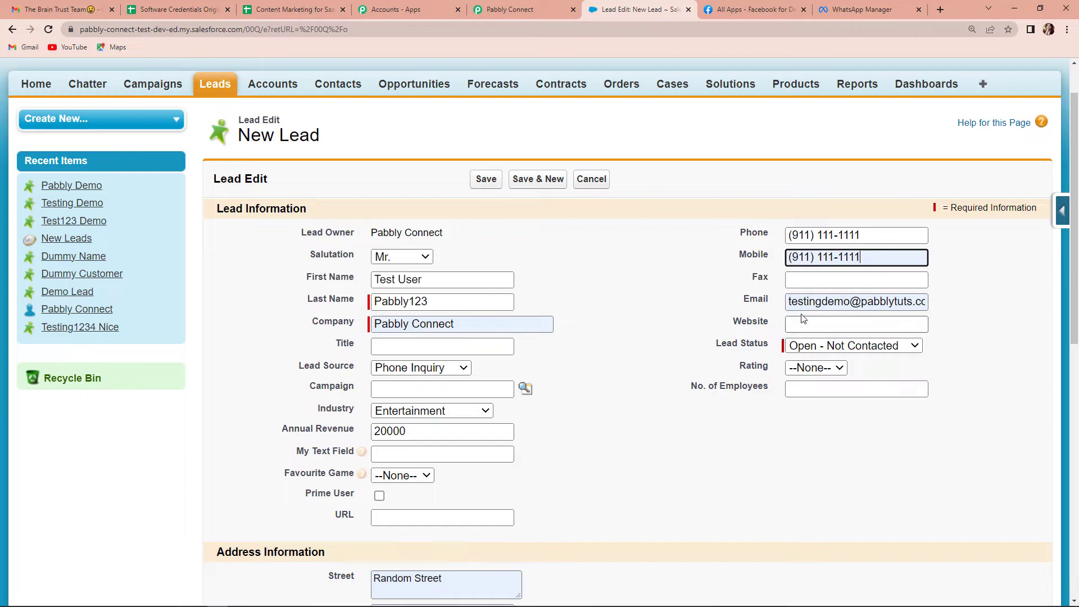
{"action": "triple_click", "coordinate": [855, 302]}
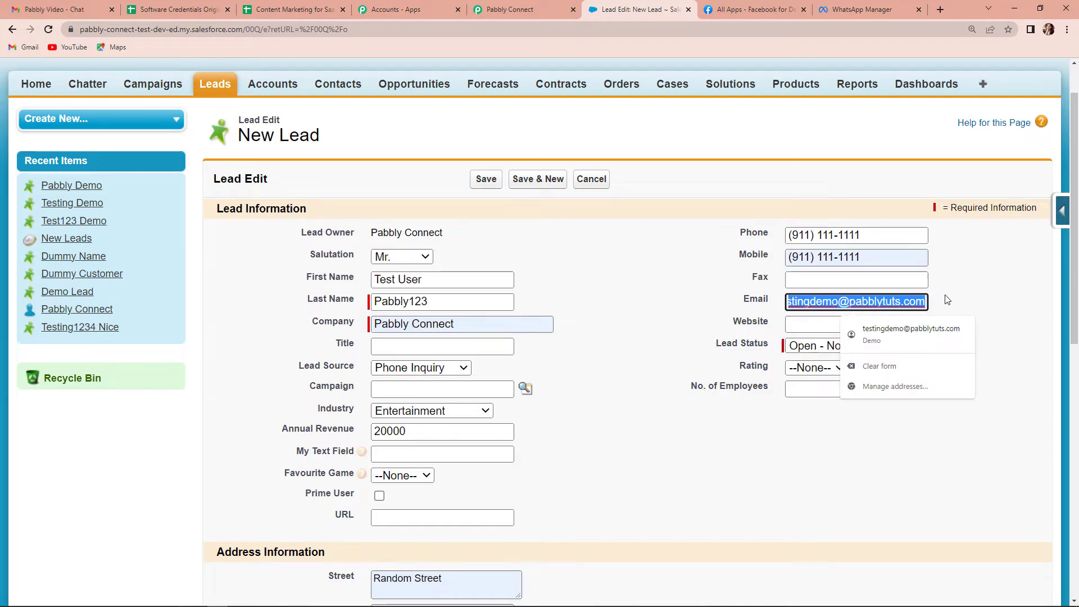
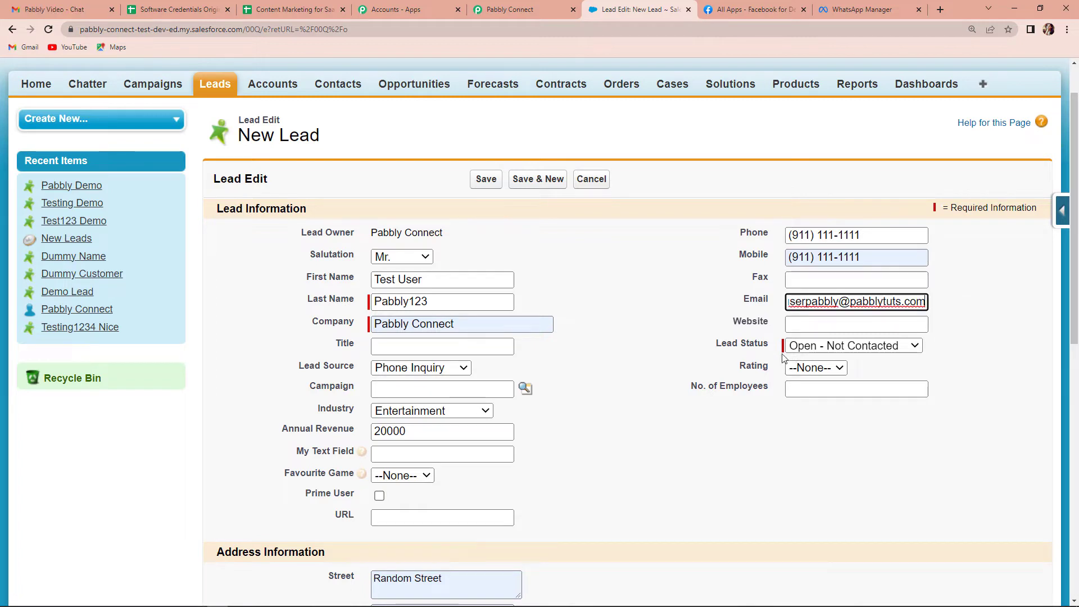
Keep status Open - Not Contacted, set 50 employees and a Hot rating, and save the lead
{"action": "left_click", "coordinate": [913, 346]}
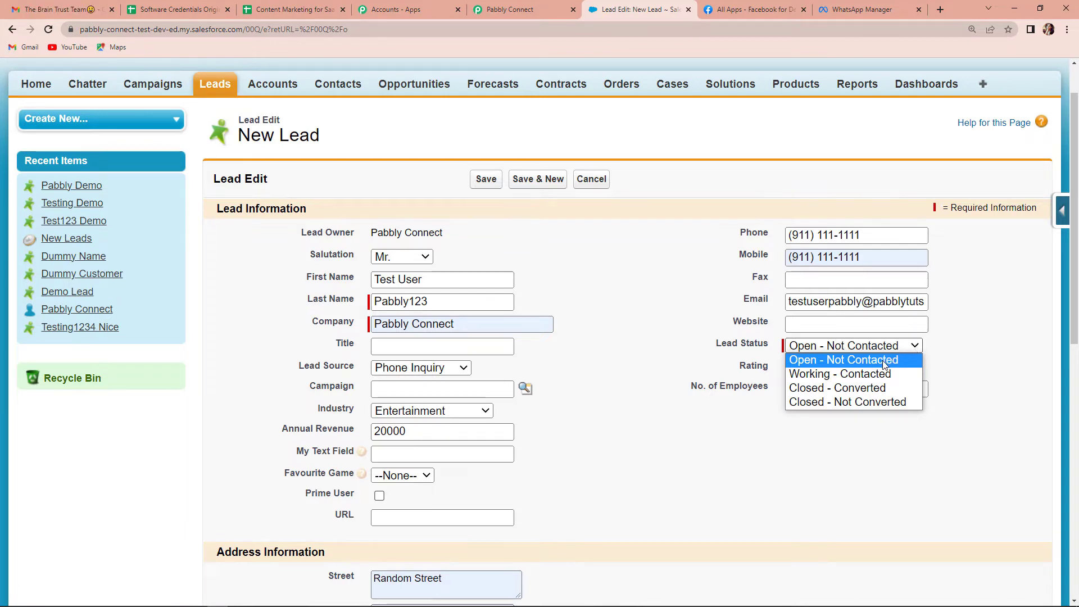
{"action": "left_click", "coordinate": [888, 362]}
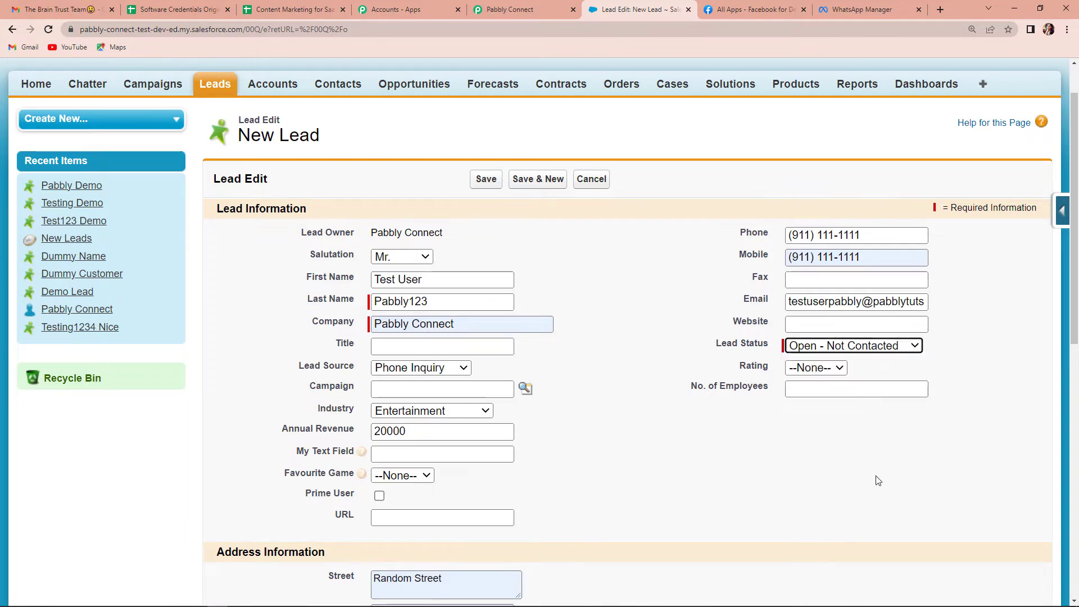
{"action": "left_click", "coordinate": [823, 395]}
{"action": "left_click", "coordinate": [851, 415]}
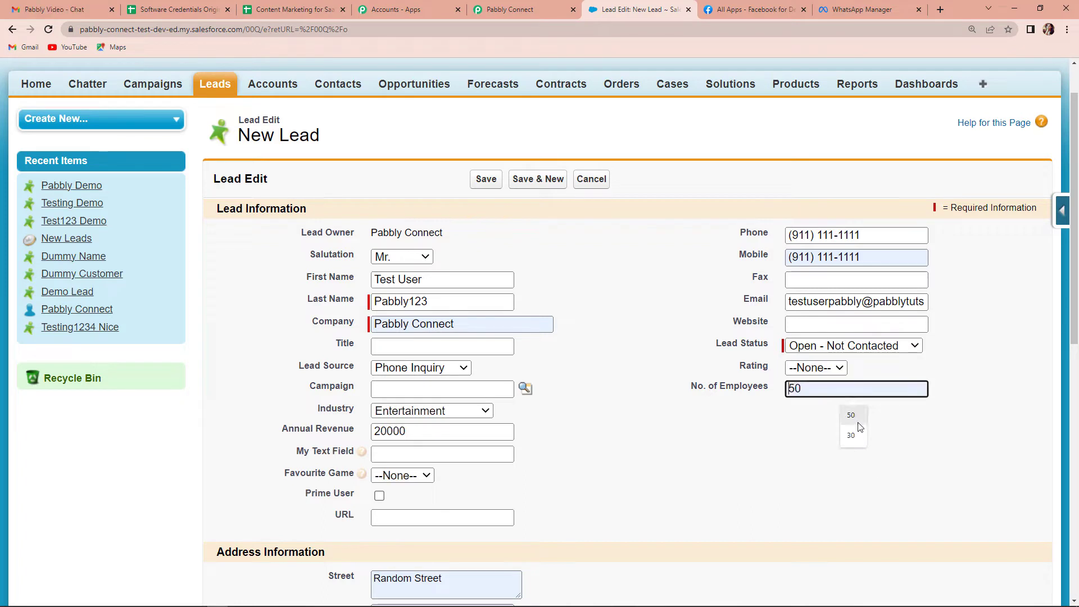
{"action": "left_click", "coordinate": [831, 369]}
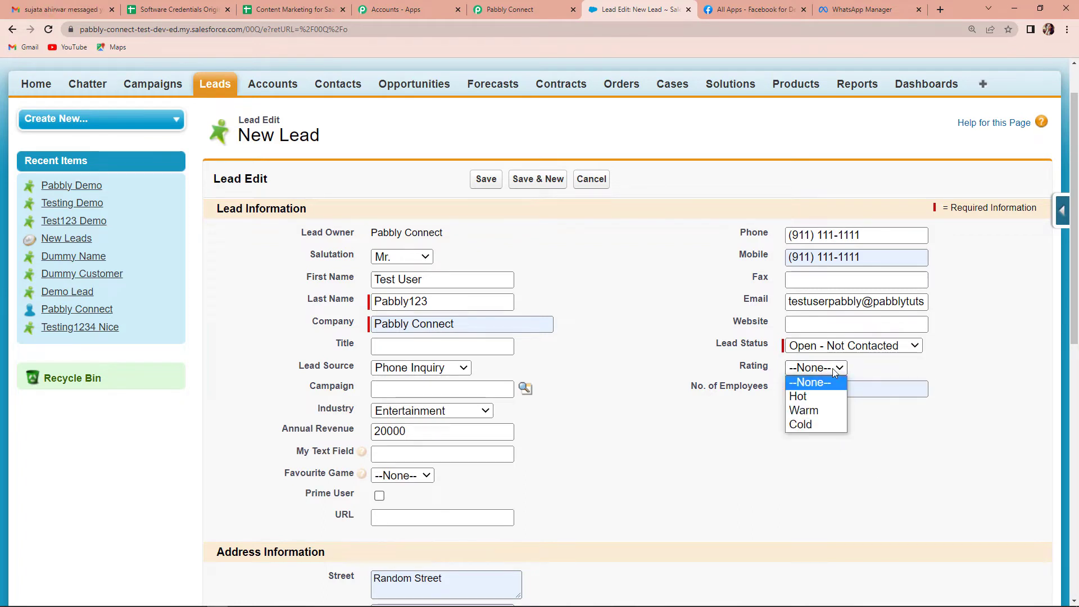
{"action": "left_click", "coordinate": [823, 398]}
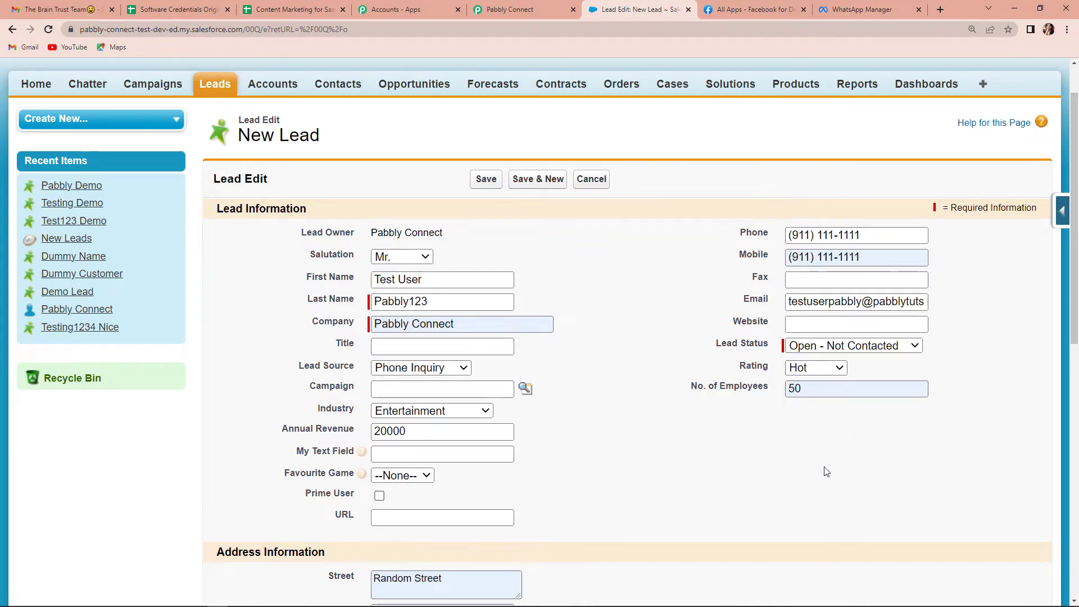
{"action": "scroll", "coordinate": [825, 471], "scroll_direction": "down", "scroll_amount": 7}
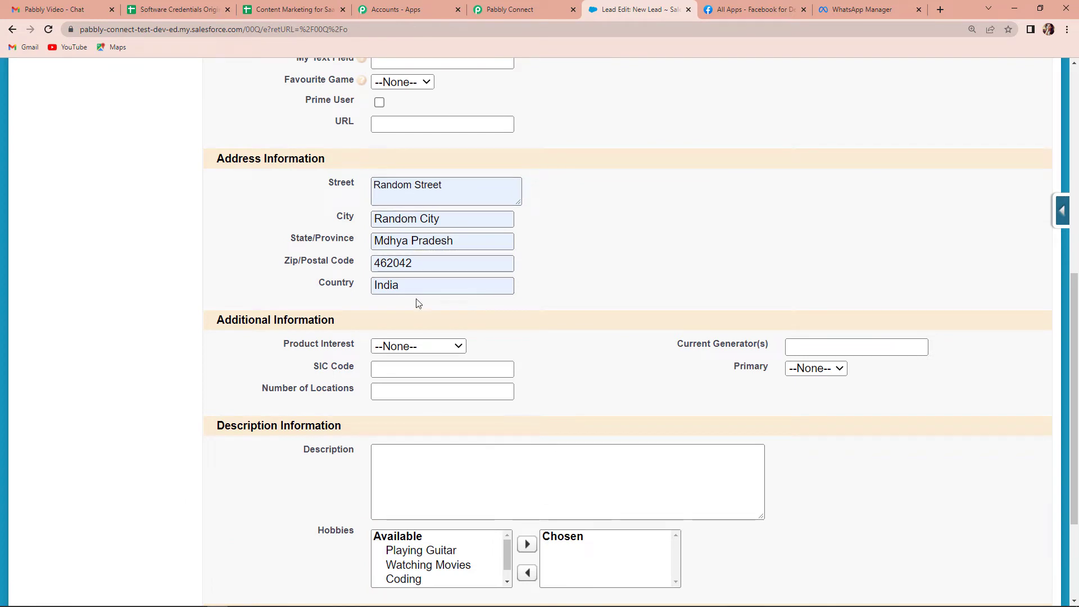
{"action": "scroll", "coordinate": [418, 303], "scroll_direction": "down", "scroll_amount": 3}
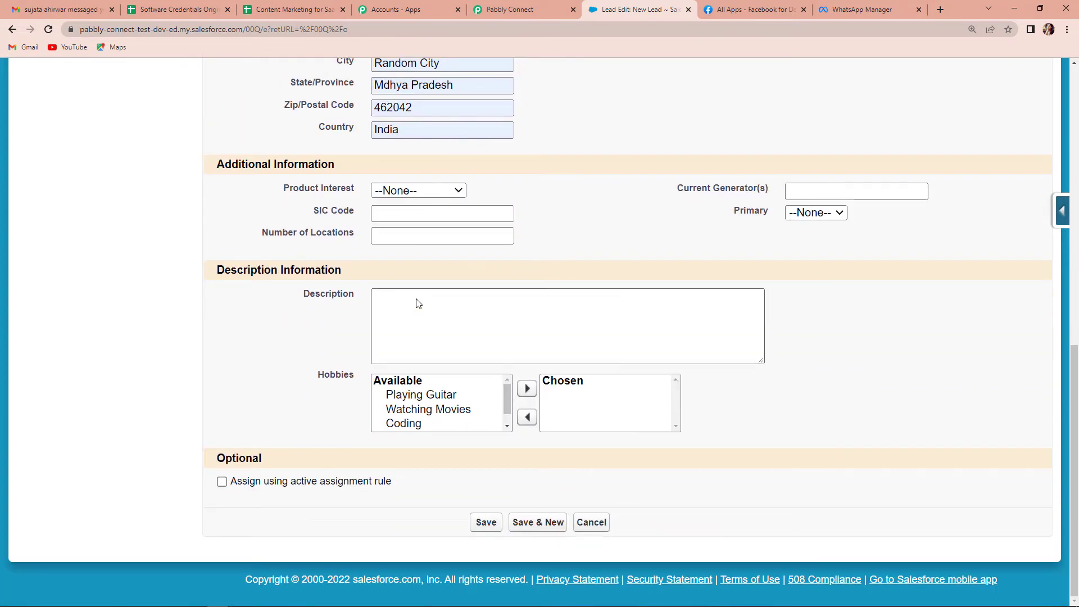
{"action": "left_click", "coordinate": [484, 524]}
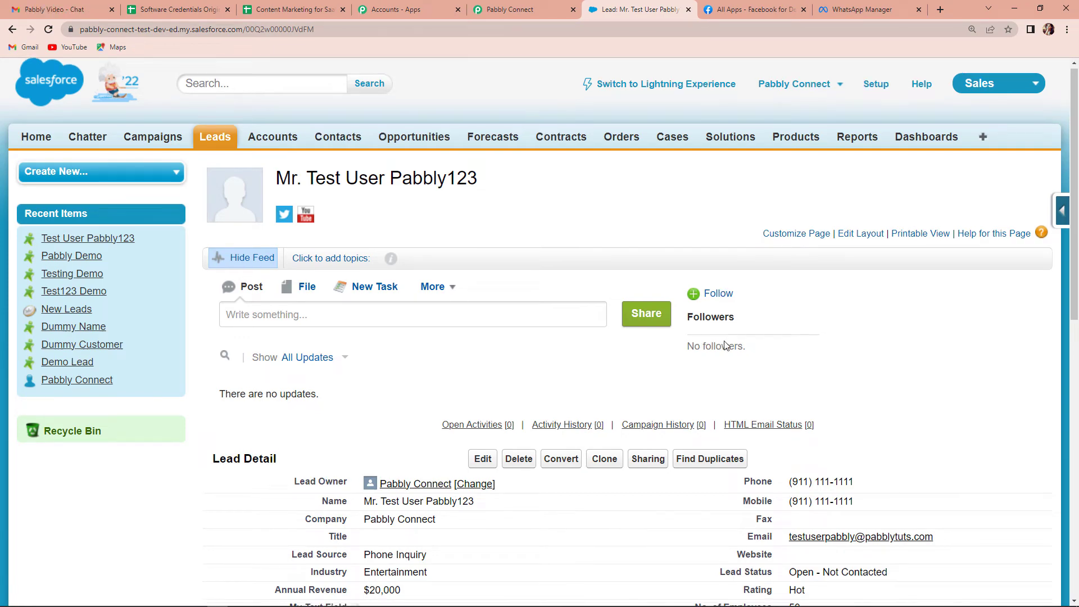
{"action": "scroll", "coordinate": [725, 345], "scroll_direction": "down", "scroll_amount": 4}
{"action": "scroll", "coordinate": [725, 346], "scroll_direction": "up", "scroll_amount": 4}
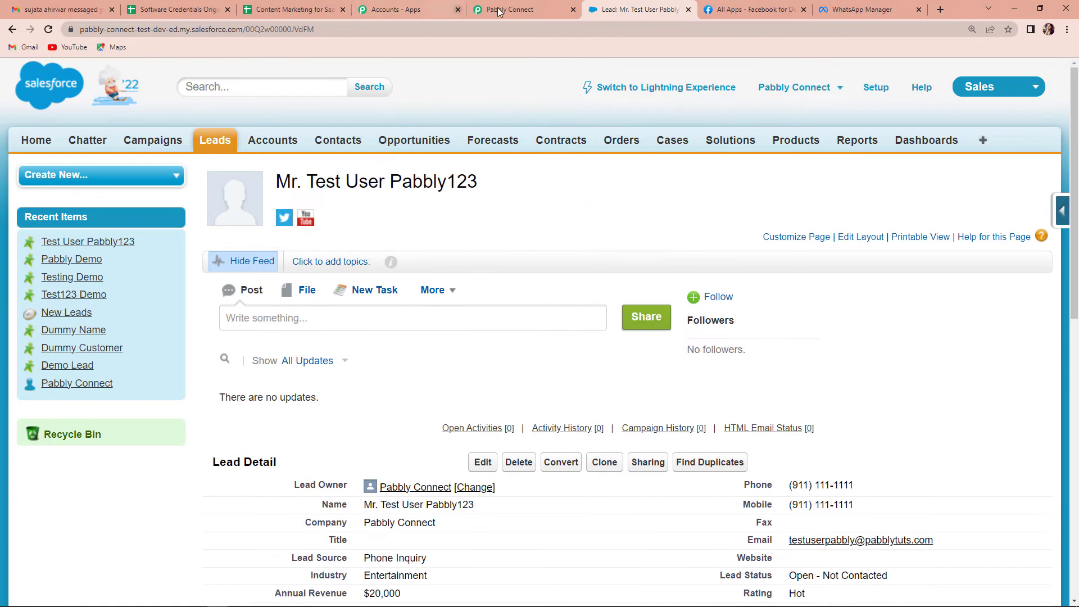
{"action": "left_click", "coordinate": [502, 9]}
Send a test request on the Salesforce trigger and scroll through the new lead's received fields
{"action": "left_click", "coordinate": [371, 548]}
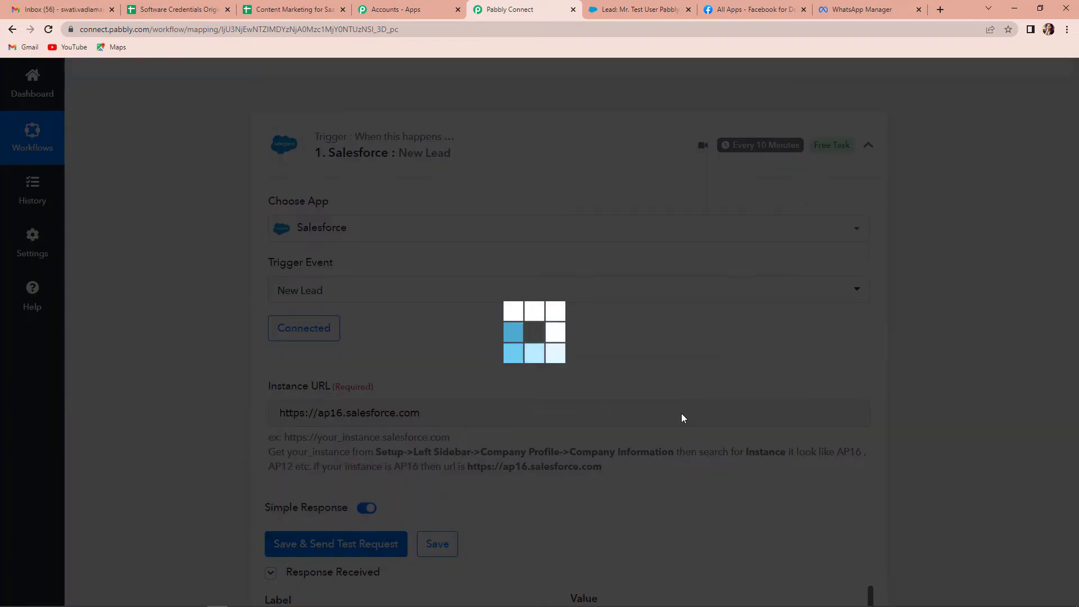
{"action": "scroll", "coordinate": [682, 413], "scroll_direction": "down", "scroll_amount": 5}
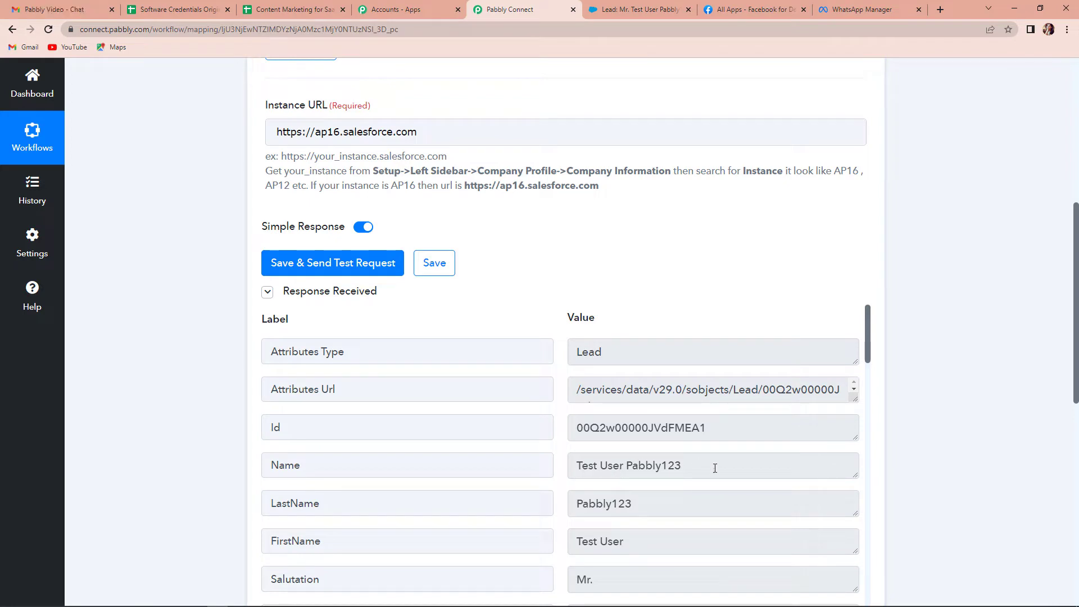
{"action": "scroll", "coordinate": [684, 526], "scroll_direction": "down", "scroll_amount": 2}
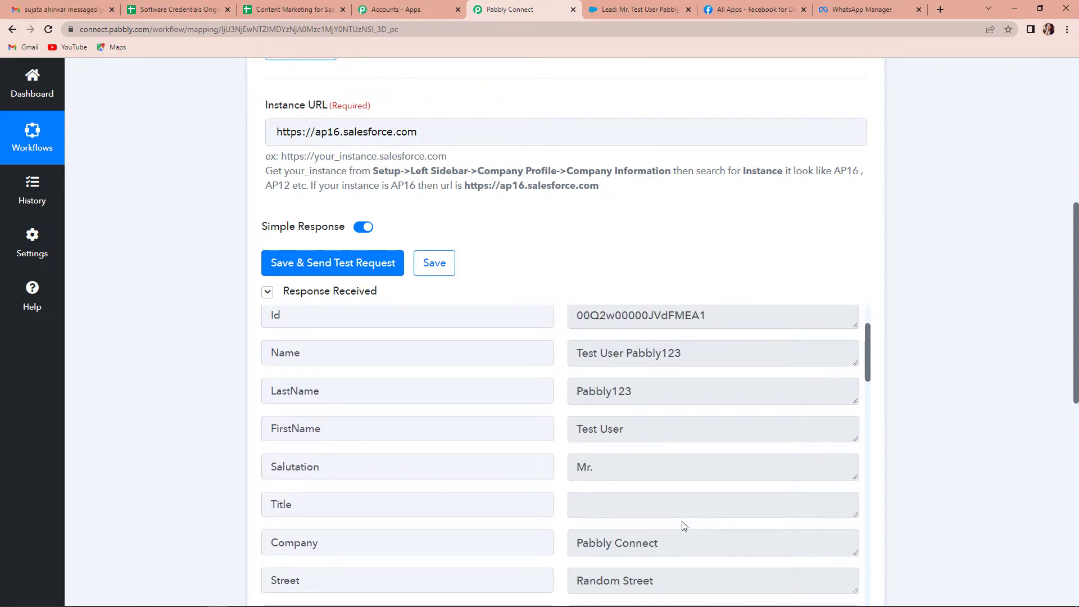
{"action": "scroll", "coordinate": [684, 525], "scroll_direction": "down", "scroll_amount": 3}
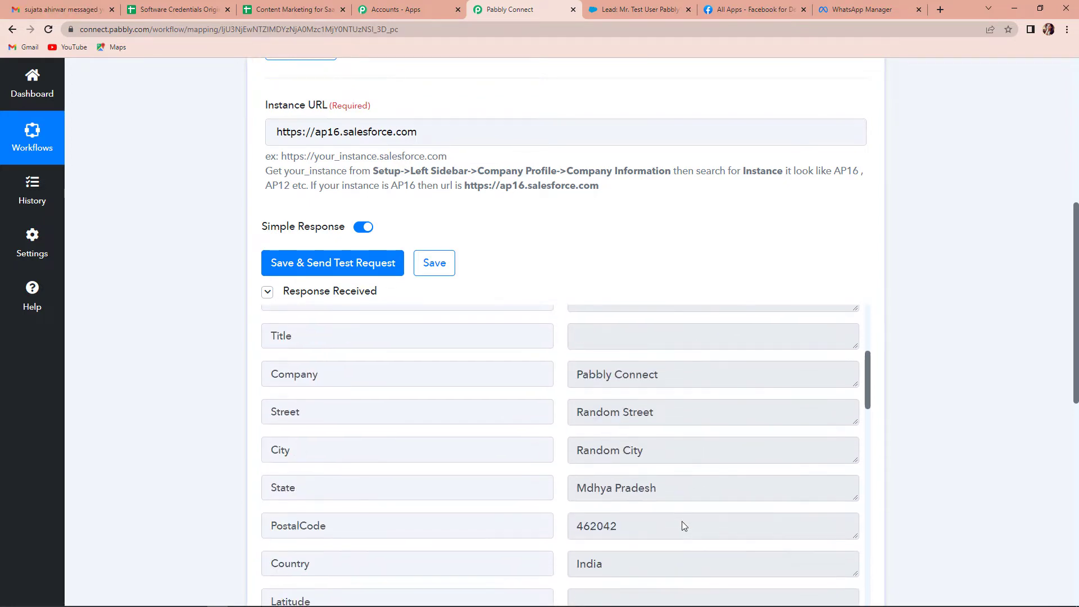
{"action": "scroll", "coordinate": [682, 521], "scroll_direction": "down", "scroll_amount": 2}
{"action": "scroll", "coordinate": [936, 462], "scroll_direction": "down", "scroll_amount": 4}
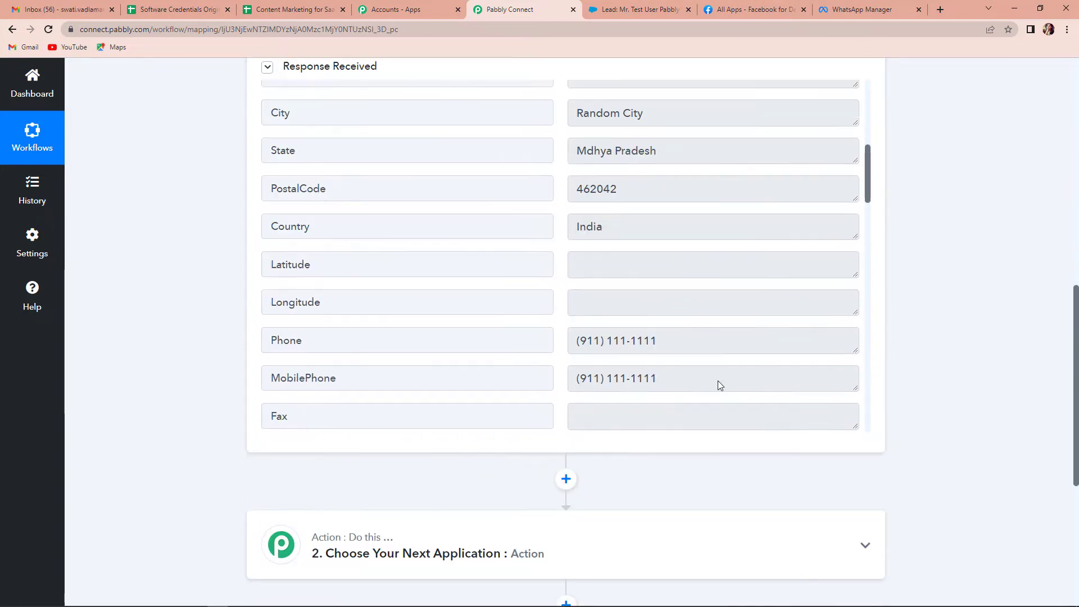
{"action": "scroll", "coordinate": [717, 380], "scroll_direction": "down", "scroll_amount": 7}
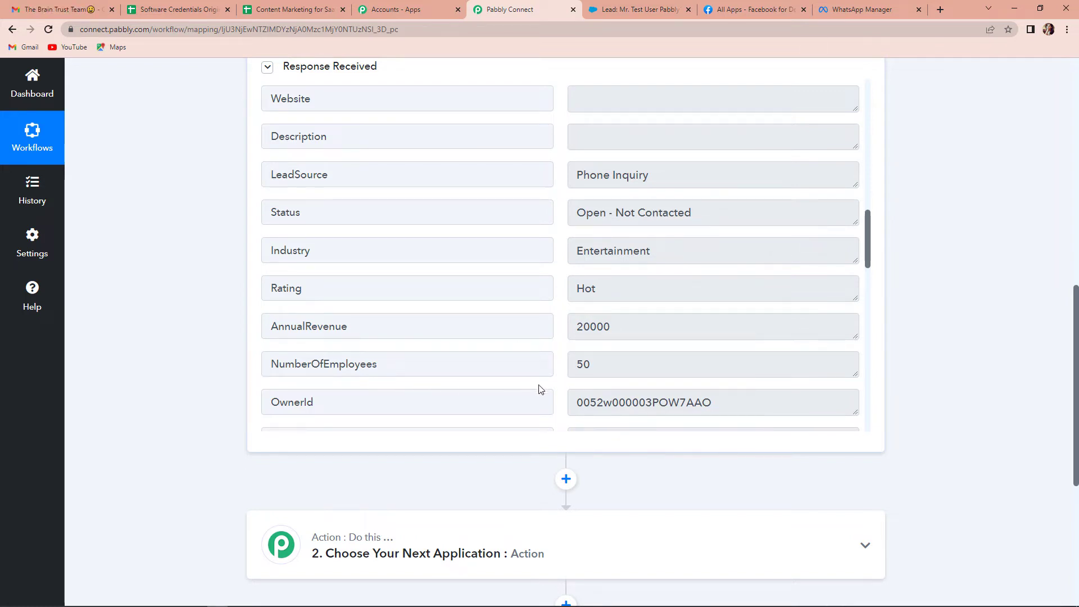
{"action": "scroll", "coordinate": [625, 270], "scroll_direction": "down", "scroll_amount": 3}
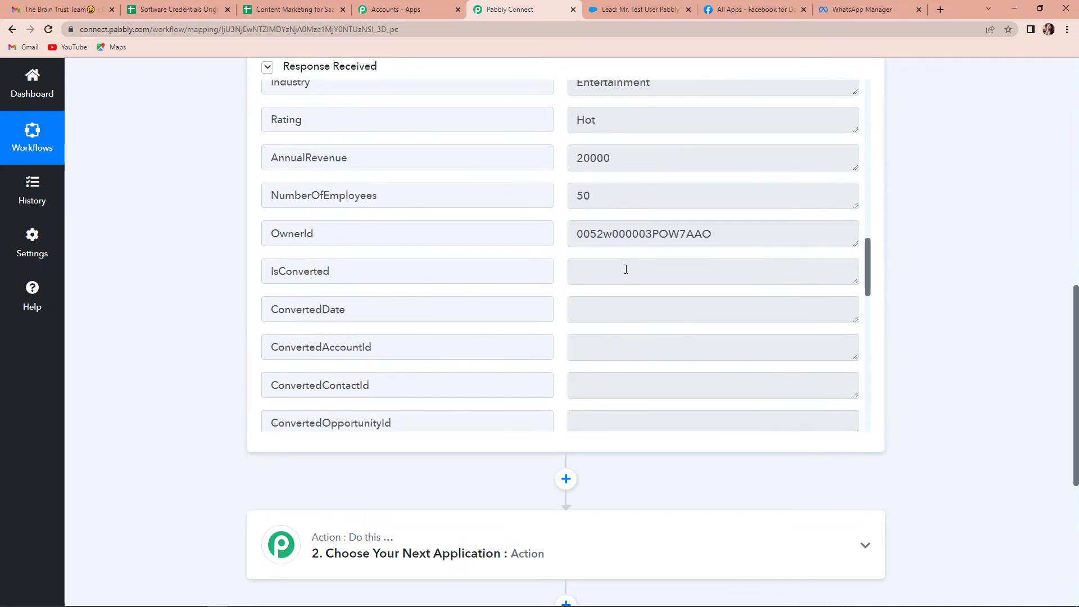
{"action": "scroll", "coordinate": [625, 269], "scroll_direction": "down", "scroll_amount": 4}
{"action": "scroll", "coordinate": [627, 270], "scroll_direction": "down", "scroll_amount": 2}
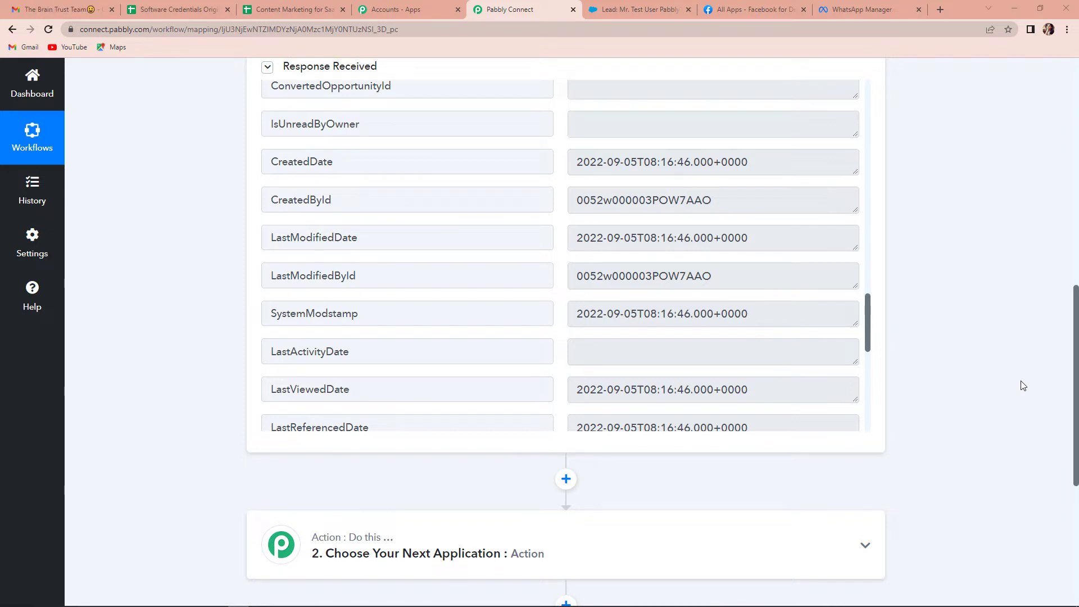
{"action": "scroll", "coordinate": [1028, 376], "scroll_direction": "down", "scroll_amount": 3}
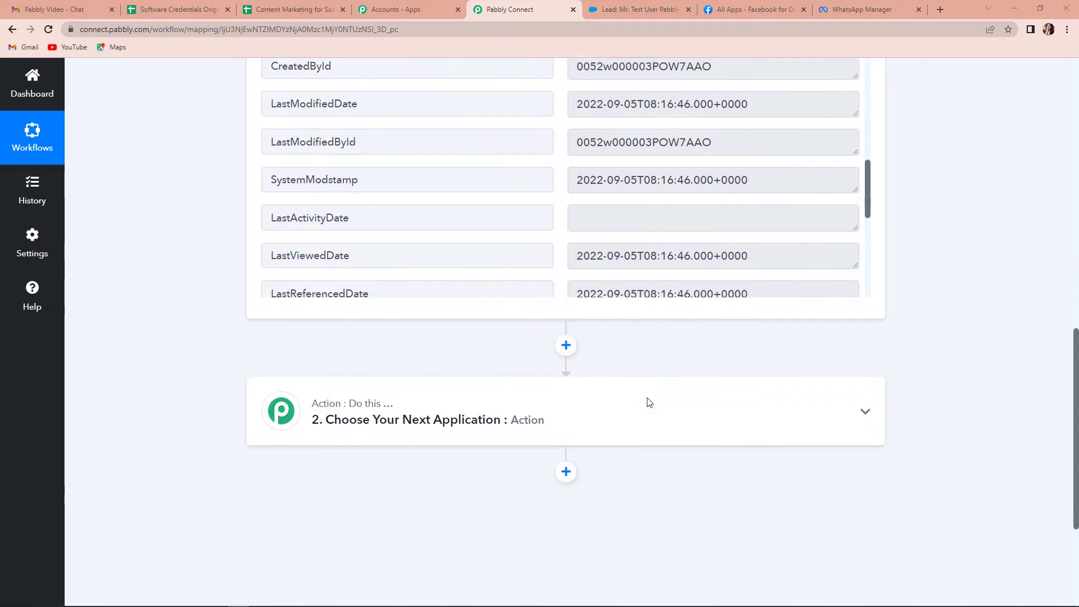
Search 'what' and choose WhatsApp Cloud API as the action app
{"action": "left_click", "coordinate": [342, 400]}
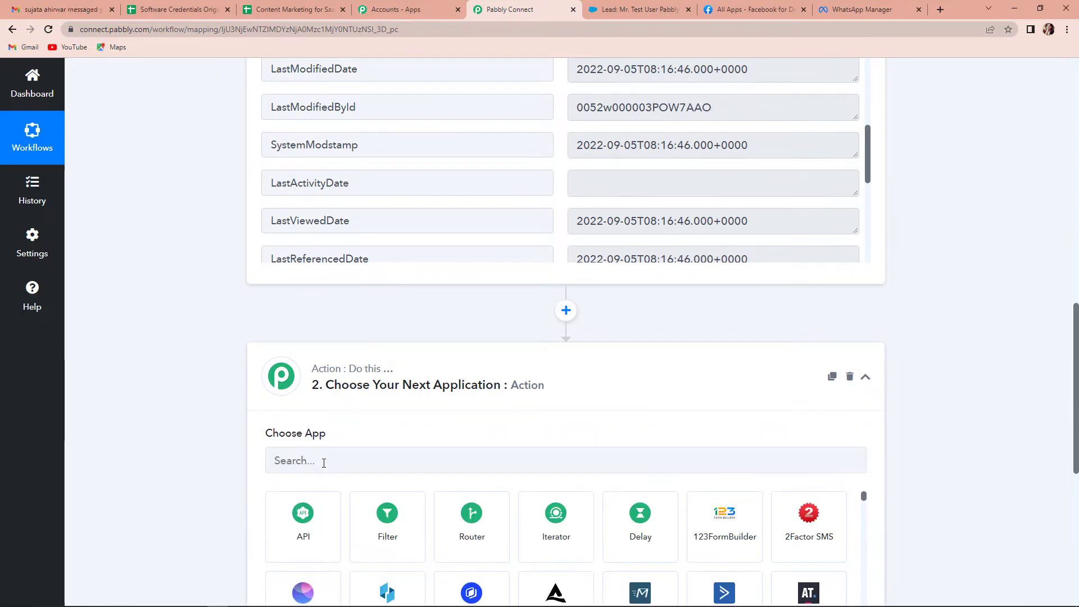
{"action": "left_click", "coordinate": [323, 462]}
{"action": "type", "text": "waht"}
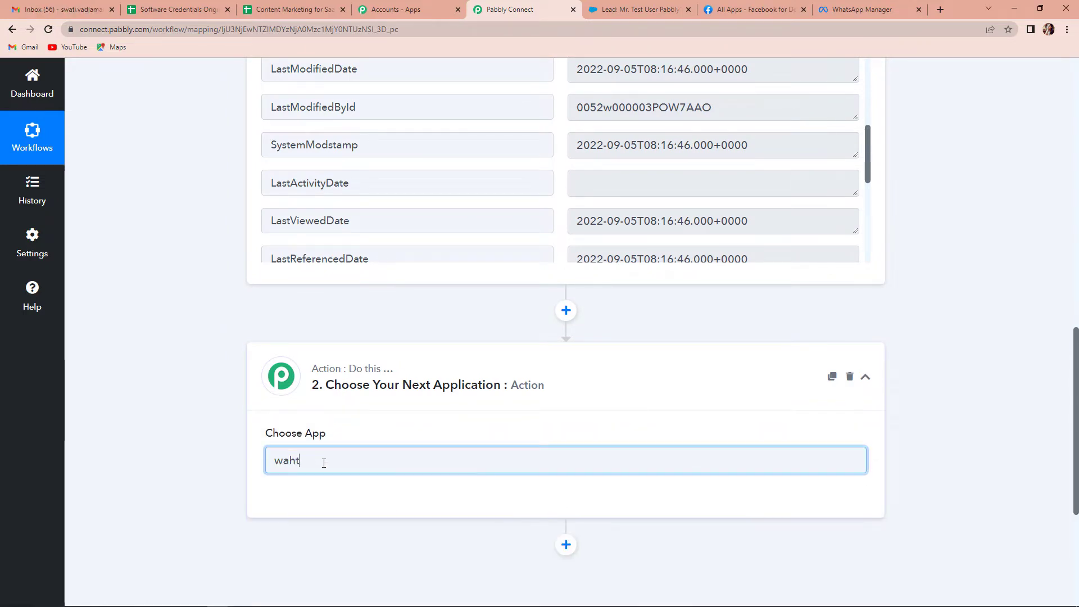
{"action": "key", "text": "BackSpace"}
{"action": "key", "text": "BackSpace"}
{"action": "type", "text": "hat"}
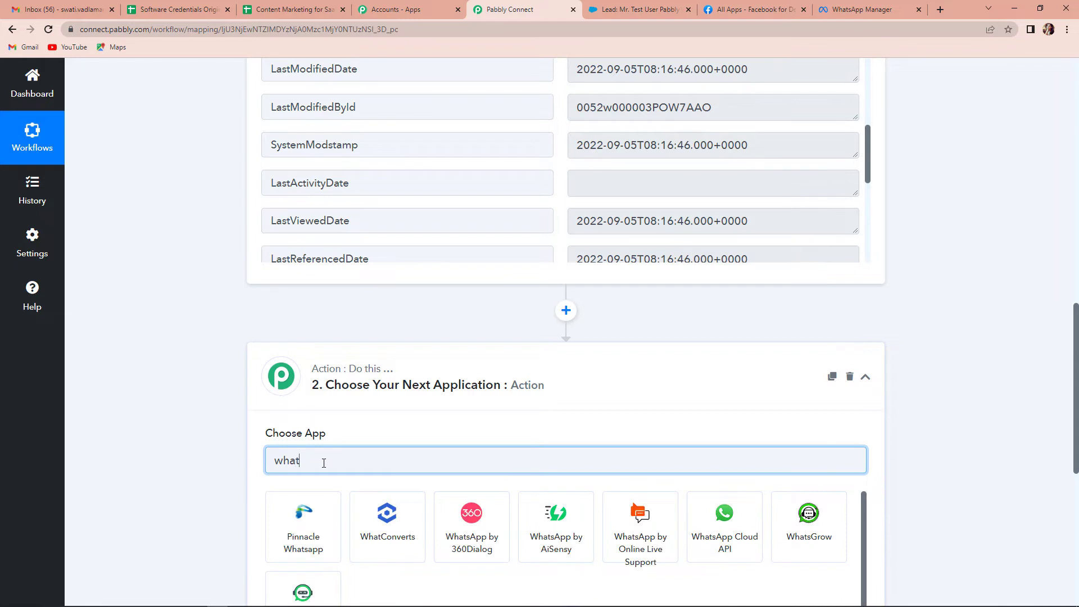
{"action": "left_click", "coordinate": [723, 540]}
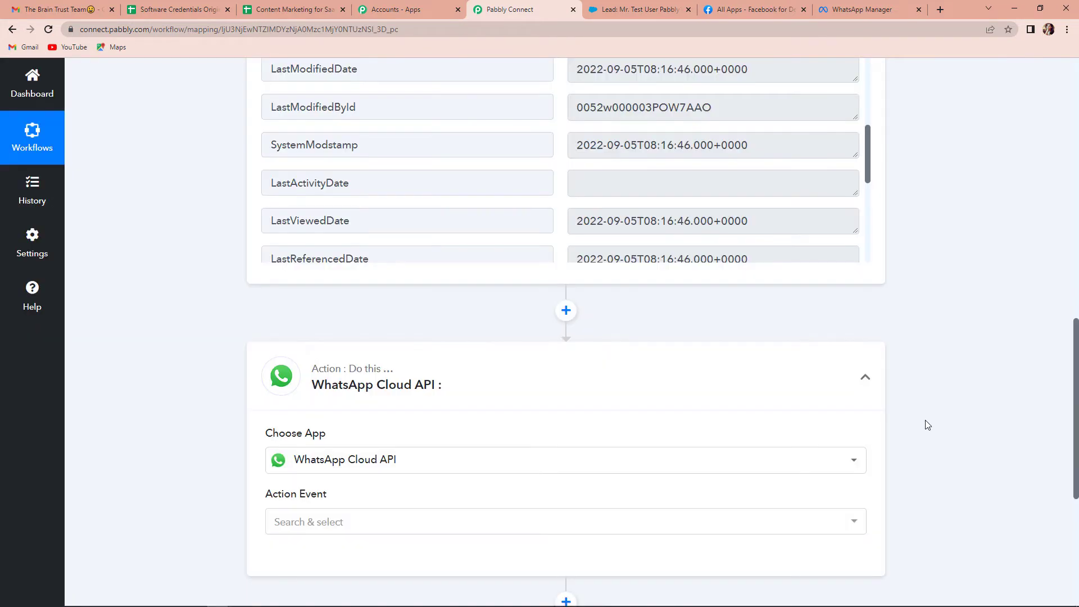
Select Send Template Message as the action event and begin connecting an account
{"action": "scroll", "coordinate": [927, 425], "scroll_direction": "down", "scroll_amount": 3}
{"action": "left_click", "coordinate": [280, 353]}
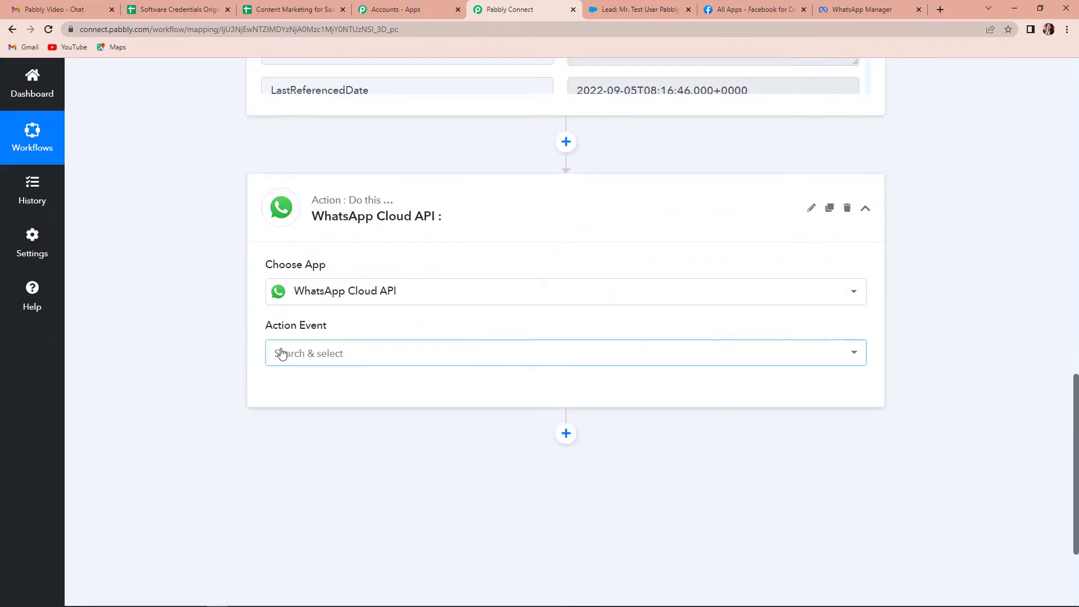
{"action": "left_click", "coordinate": [307, 417]}
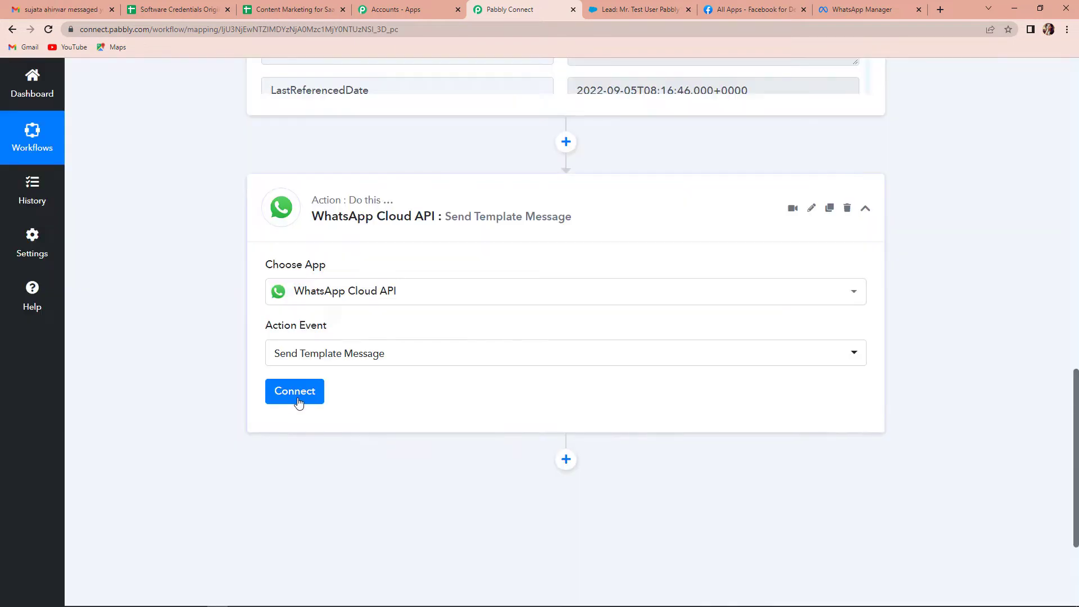
{"action": "left_click", "coordinate": [293, 391]}
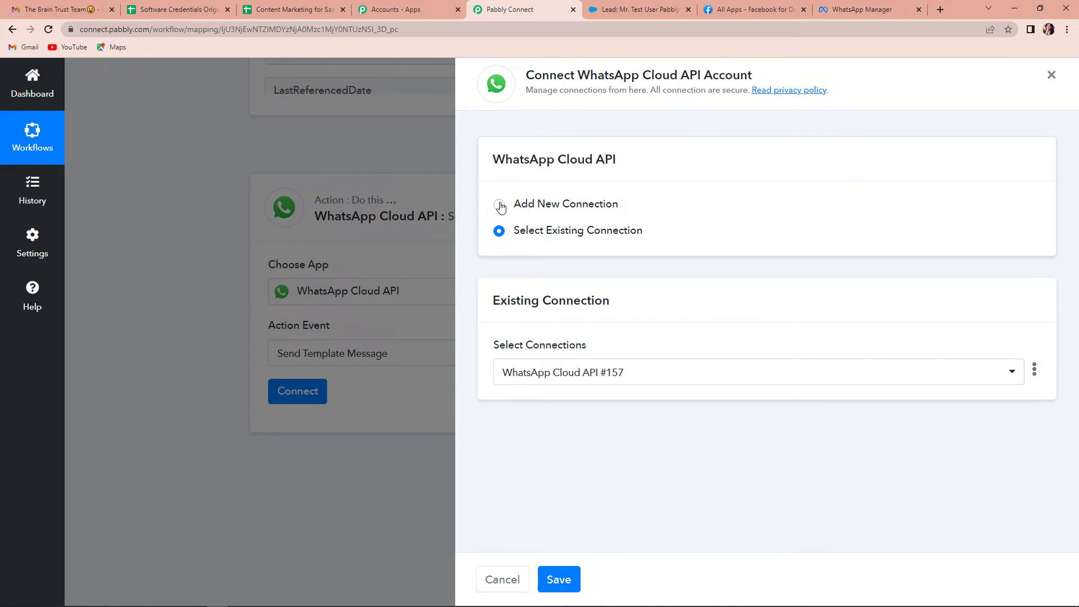
Choose Add New Connection, check the empty token and ID fields, and switch to the Meta apps list
{"action": "left_click", "coordinate": [500, 206]}
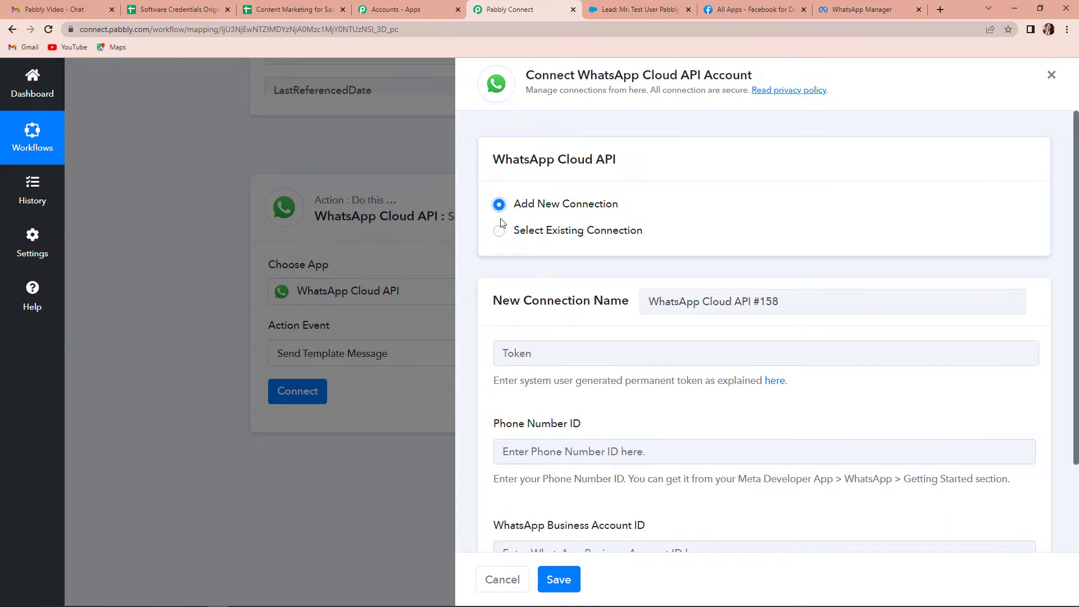
{"action": "scroll", "coordinate": [502, 222], "scroll_direction": "down", "scroll_amount": 2}
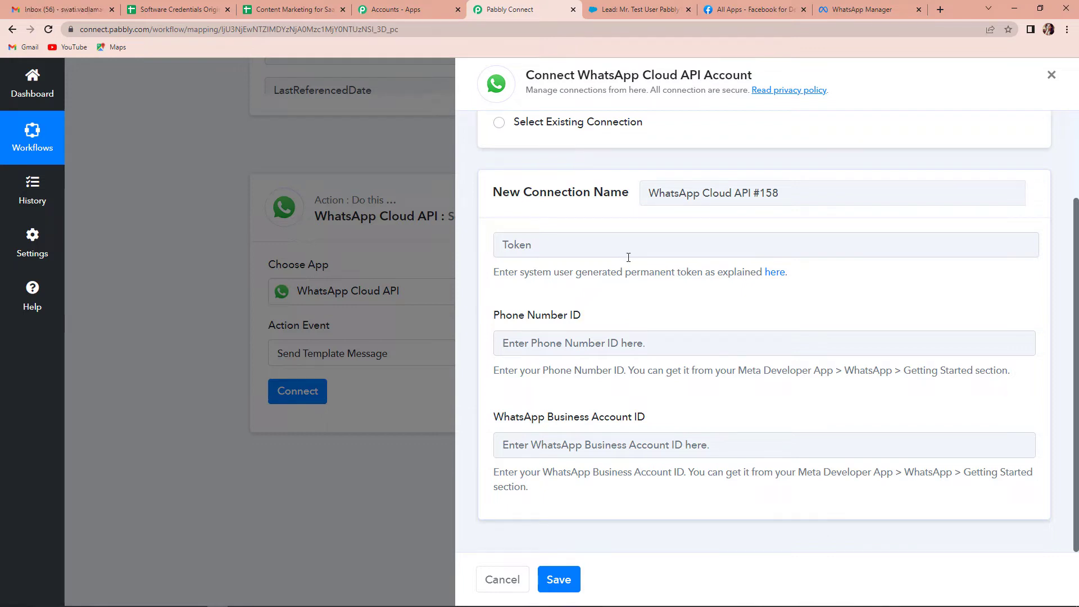
{"action": "left_click", "coordinate": [754, 10]}
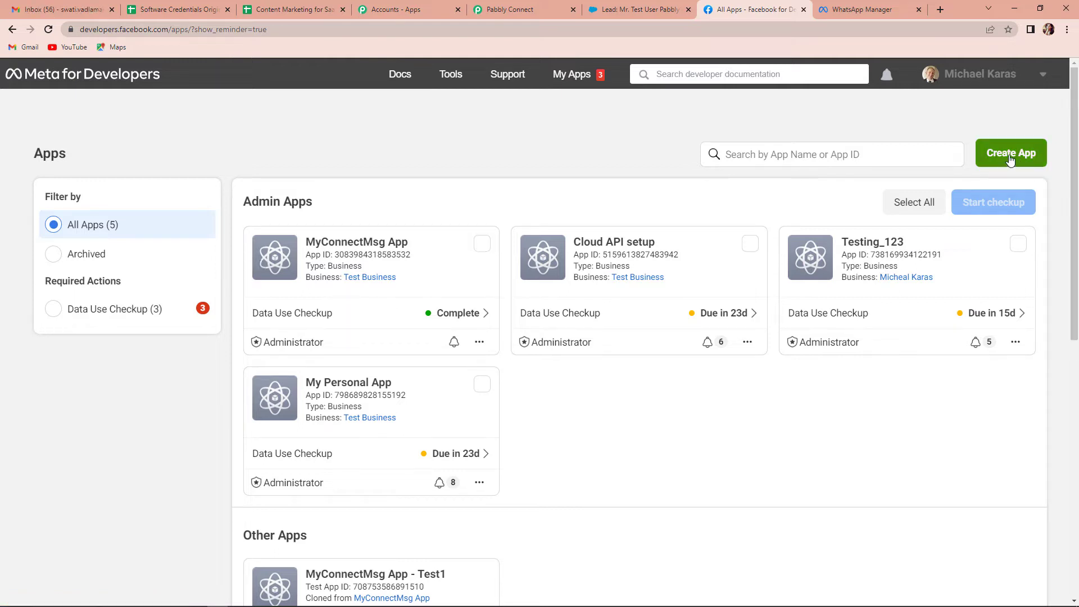
Open MyConnectMsg App's WhatsApp Getting Started page and copy its temporary access token
{"action": "left_click", "coordinate": [331, 247]}
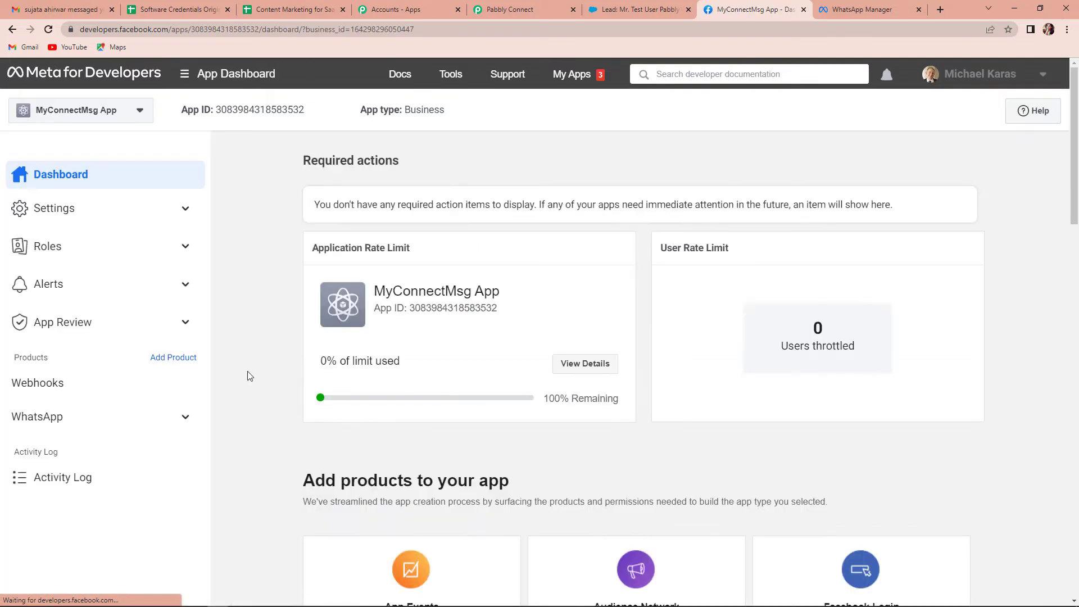
{"action": "left_click", "coordinate": [168, 417]}
{"action": "left_click", "coordinate": [78, 448]}
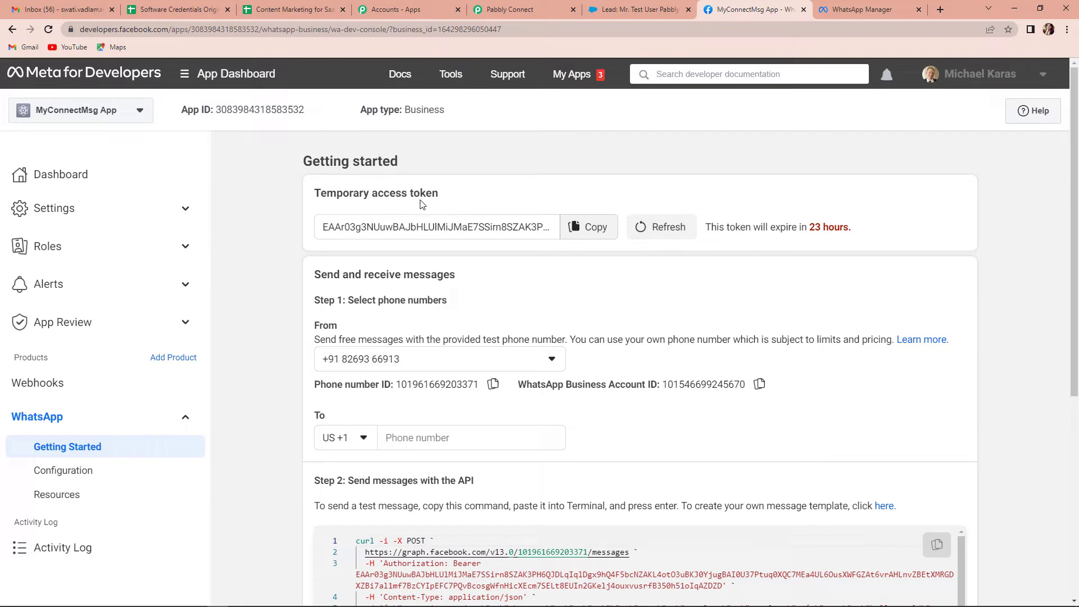
{"action": "left_click_drag", "start_coordinate": [708, 225], "coordinate": [865, 229]}
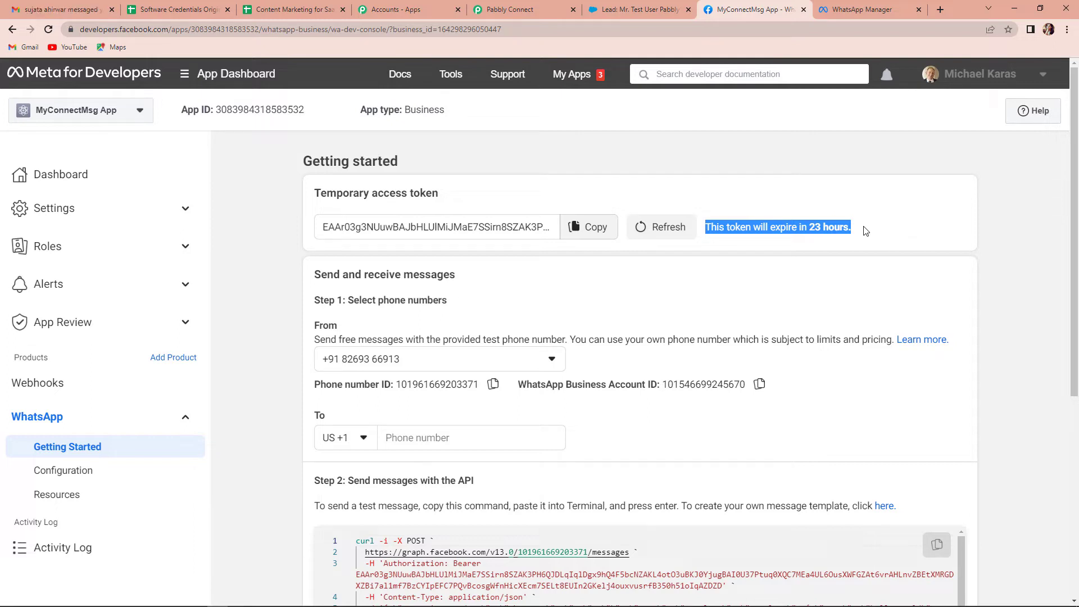
{"action": "left_click", "coordinate": [865, 230]}
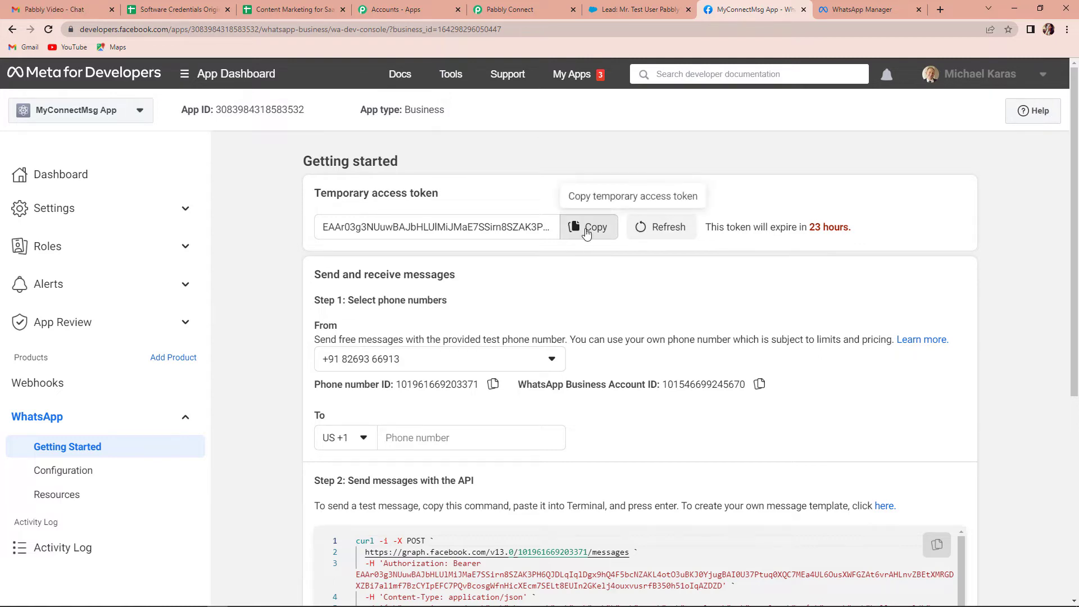
{"action": "left_click", "coordinate": [608, 232]}
{"action": "left_click", "coordinate": [514, 9]}
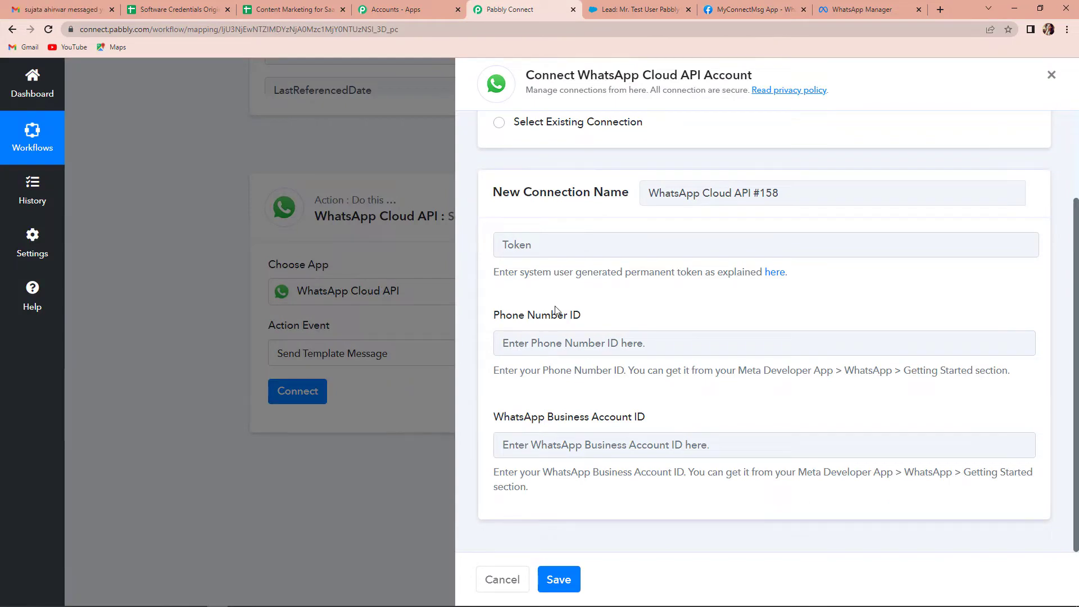
Paste the access token and the Phone Number ID copied from Meta into the connection form
{"action": "left_click", "coordinate": [569, 243]}
{"action": "key", "text": "ctrl+v"}
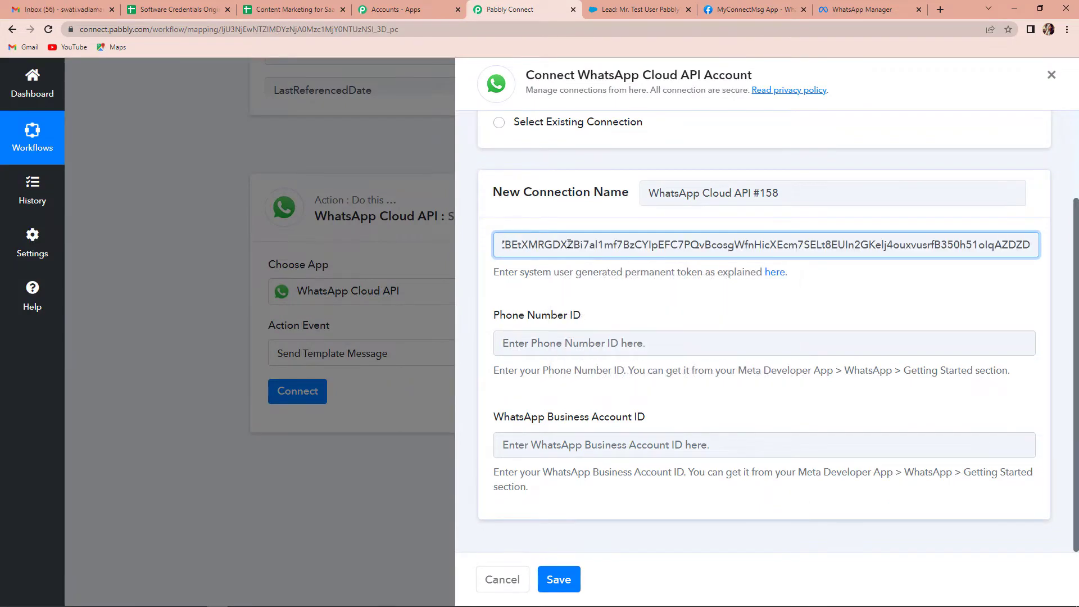
{"action": "left_click", "coordinate": [731, 10]}
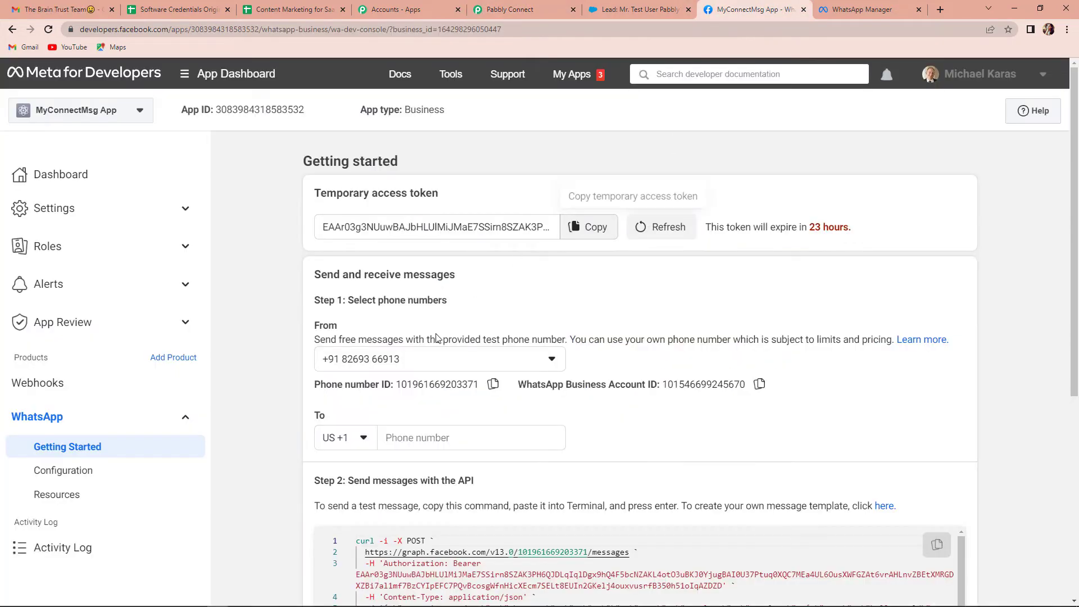
{"action": "left_click", "coordinate": [492, 386]}
{"action": "left_click", "coordinate": [535, 9]}
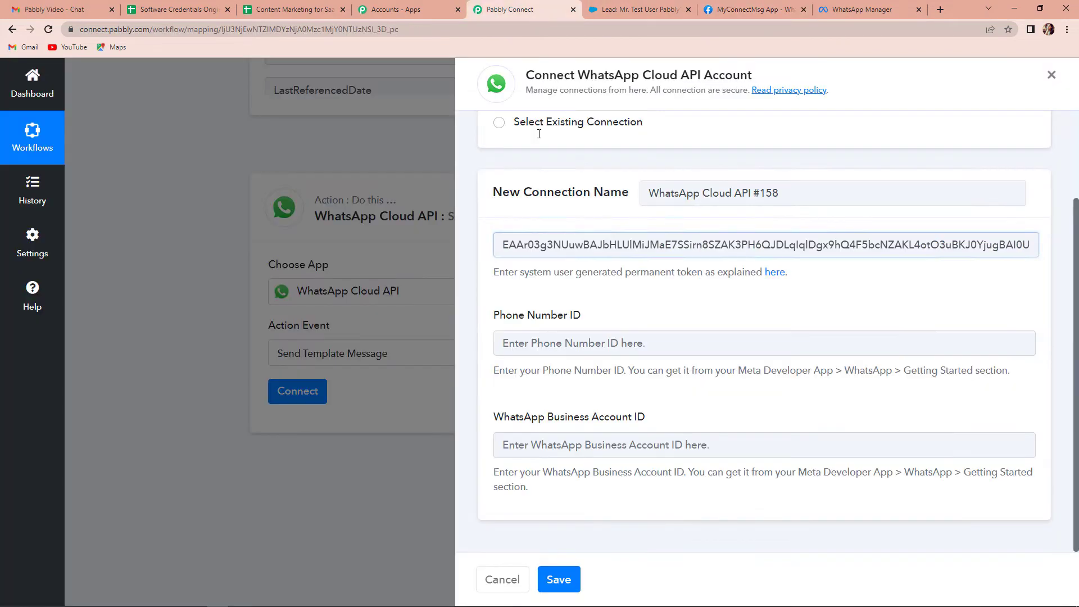
{"action": "left_click", "coordinate": [571, 344]}
{"action": "key", "text": "ctrl+v"}
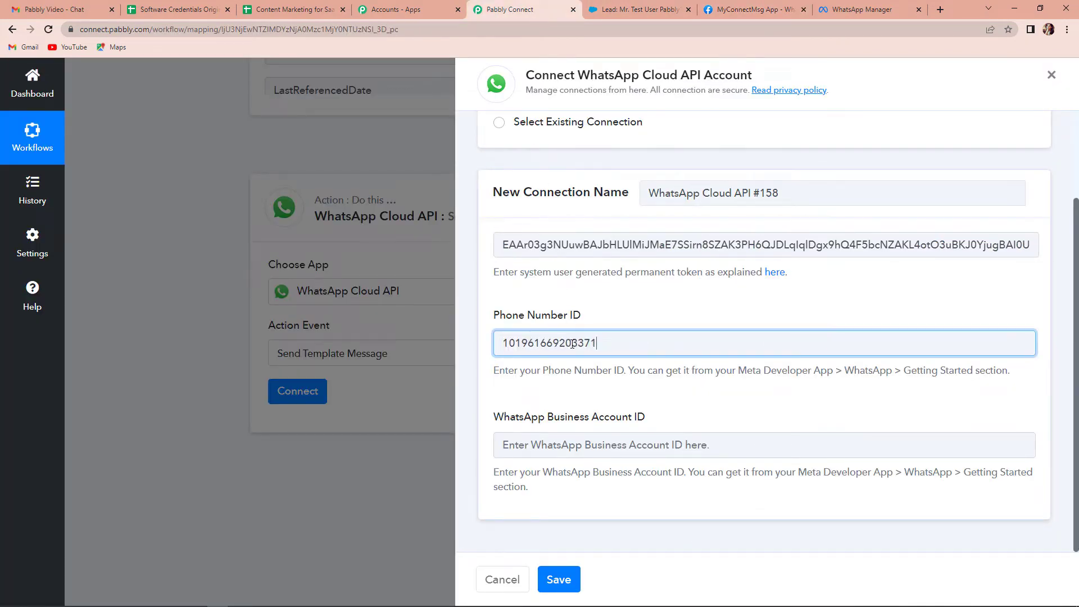
Paste the WhatsApp Business Account ID from Meta and save the connection
{"action": "left_click", "coordinate": [742, 10]}
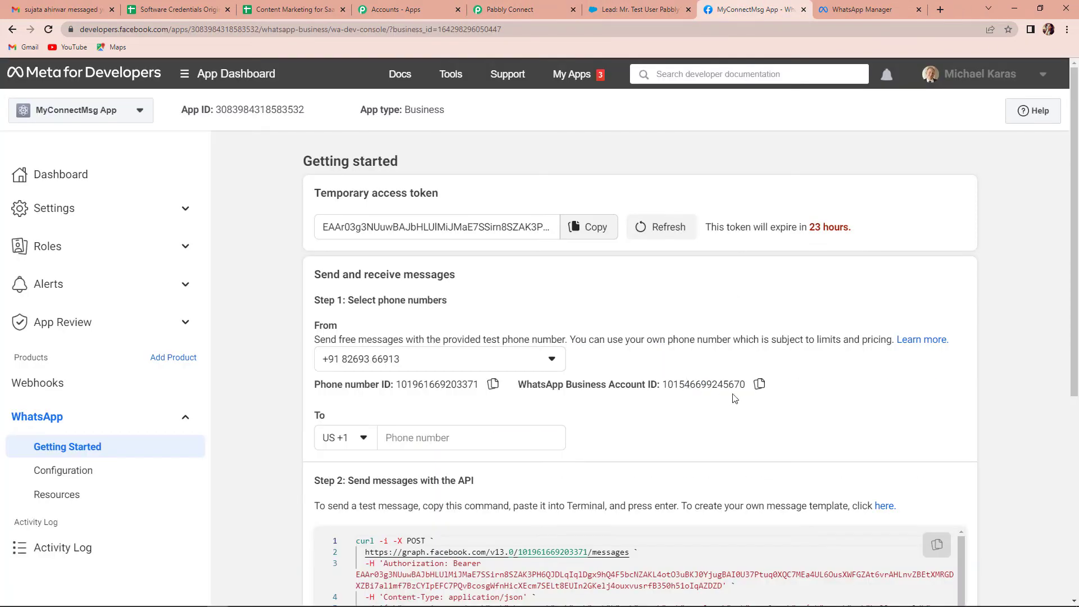
{"action": "left_click", "coordinate": [760, 383]}
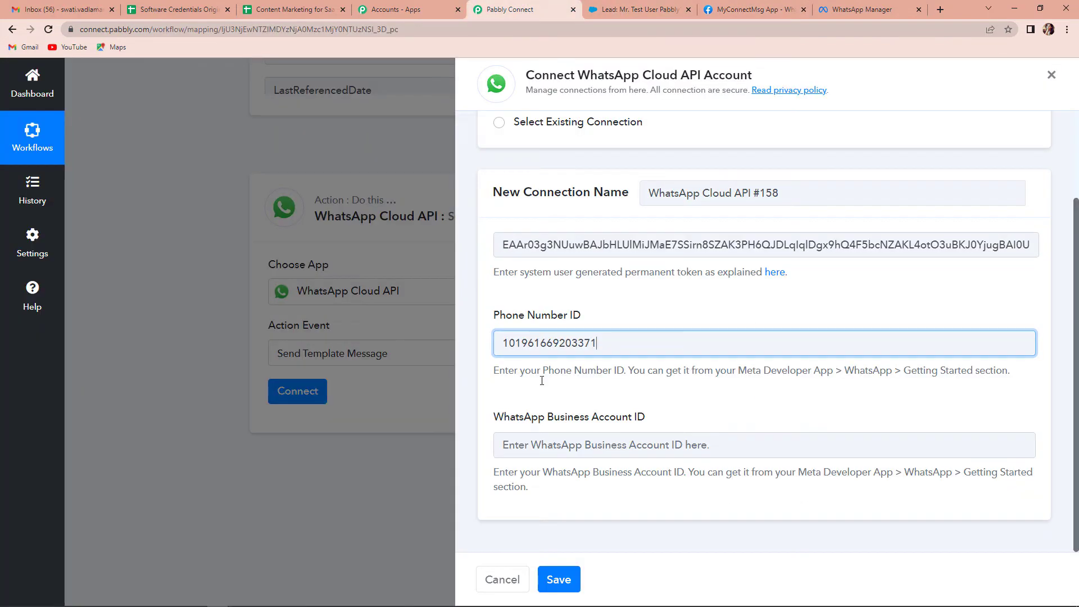
{"action": "left_click", "coordinate": [534, 9]}
{"action": "left_click", "coordinate": [570, 450]}
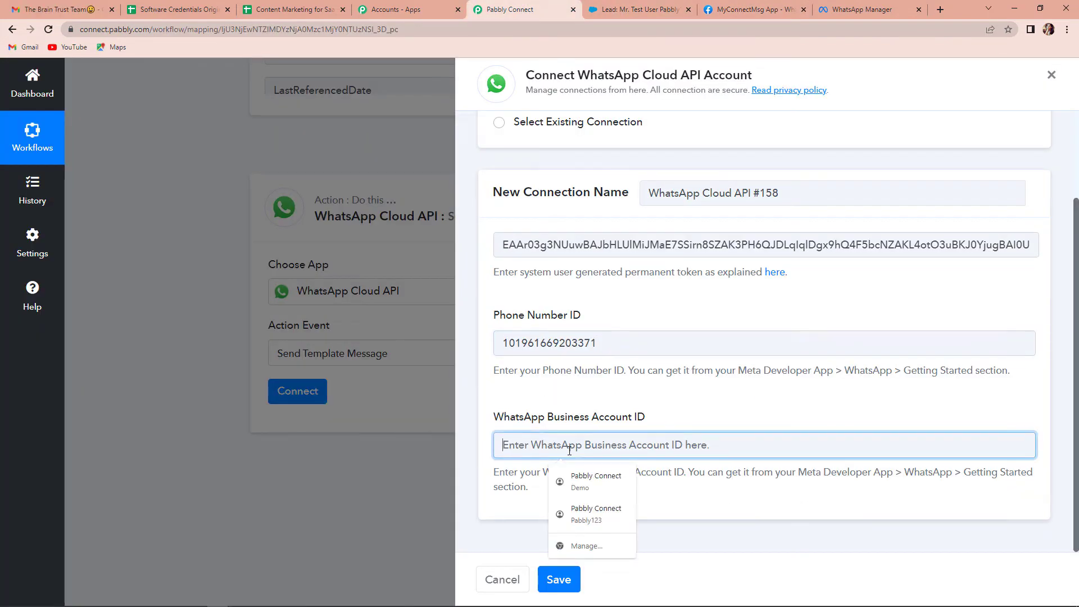
{"action": "key", "text": "ctrl+v"}
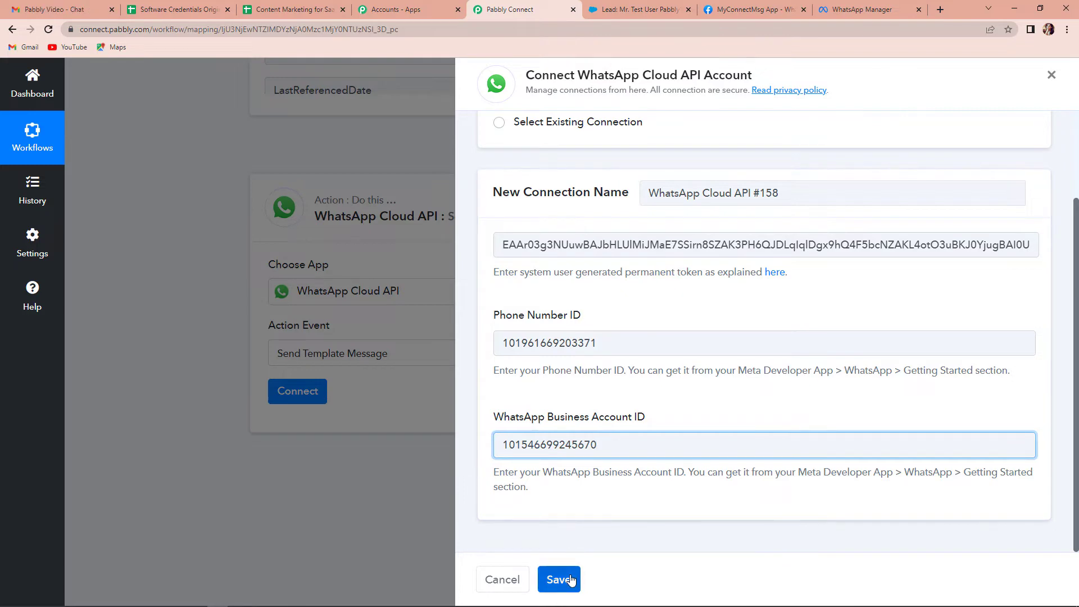
{"action": "left_click", "coordinate": [558, 579]}
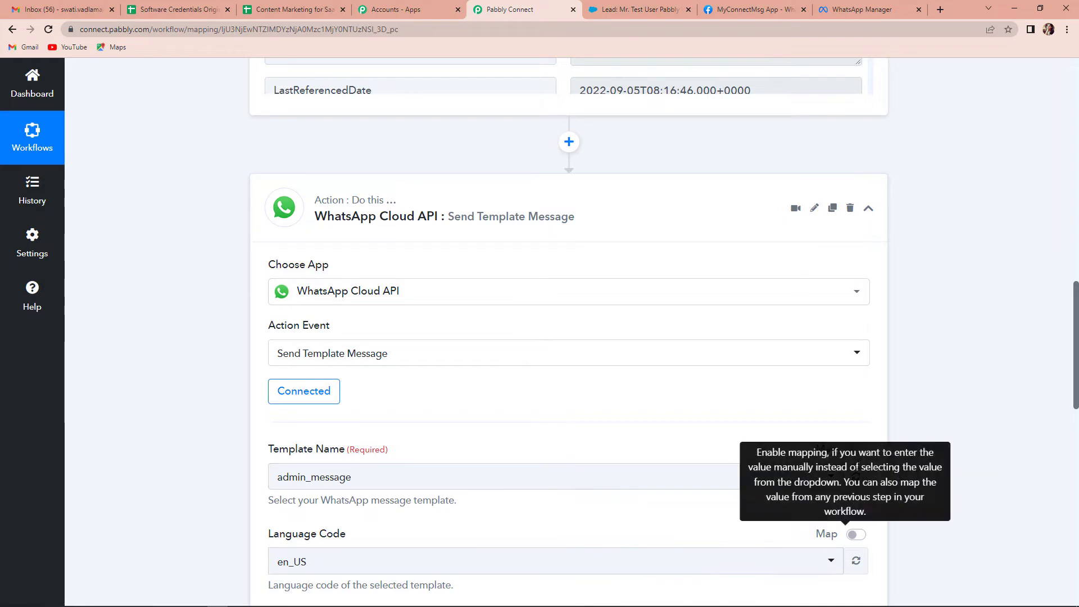
{"action": "scroll", "coordinate": [618, 403], "scroll_direction": "down", "scroll_amount": 4}
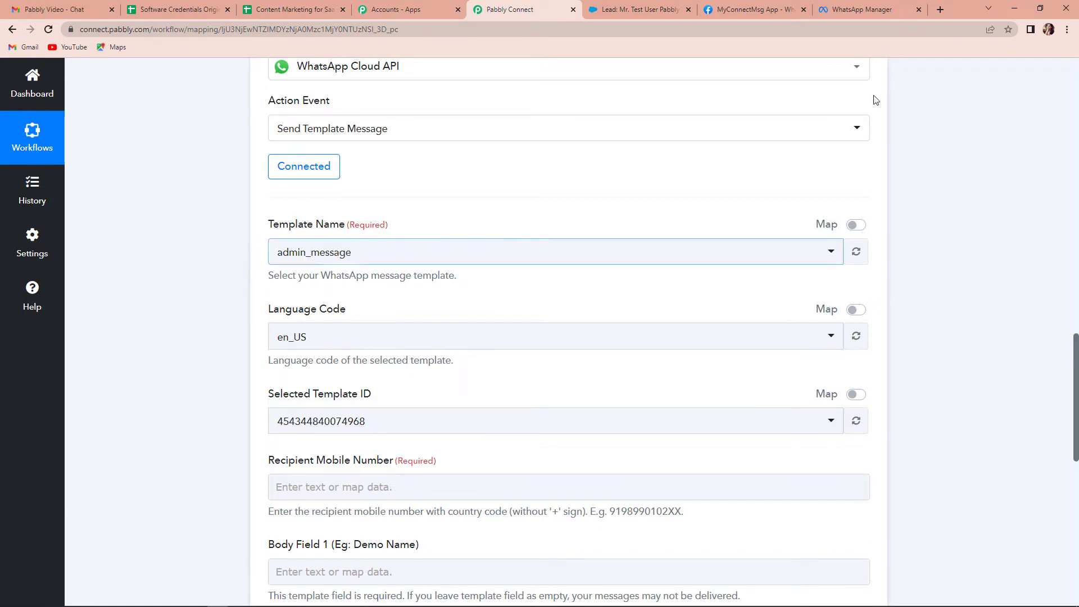
From Meta's WhatsApp Getting Started page, open the message templates in WhatsApp Manager
{"action": "left_click", "coordinate": [756, 10]}
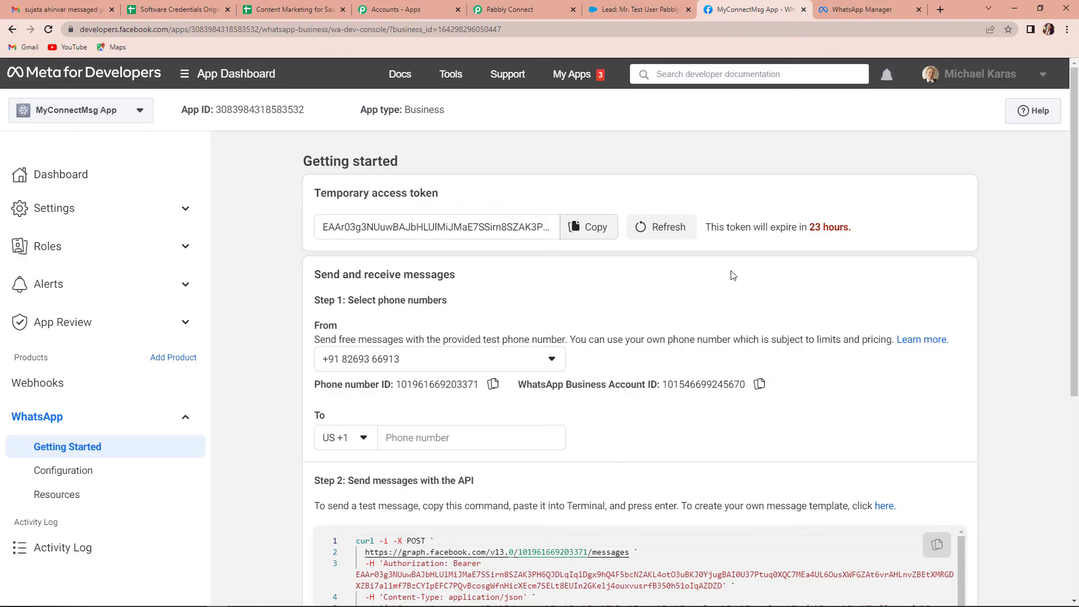
{"action": "scroll", "coordinate": [733, 275], "scroll_direction": "down", "scroll_amount": 6}
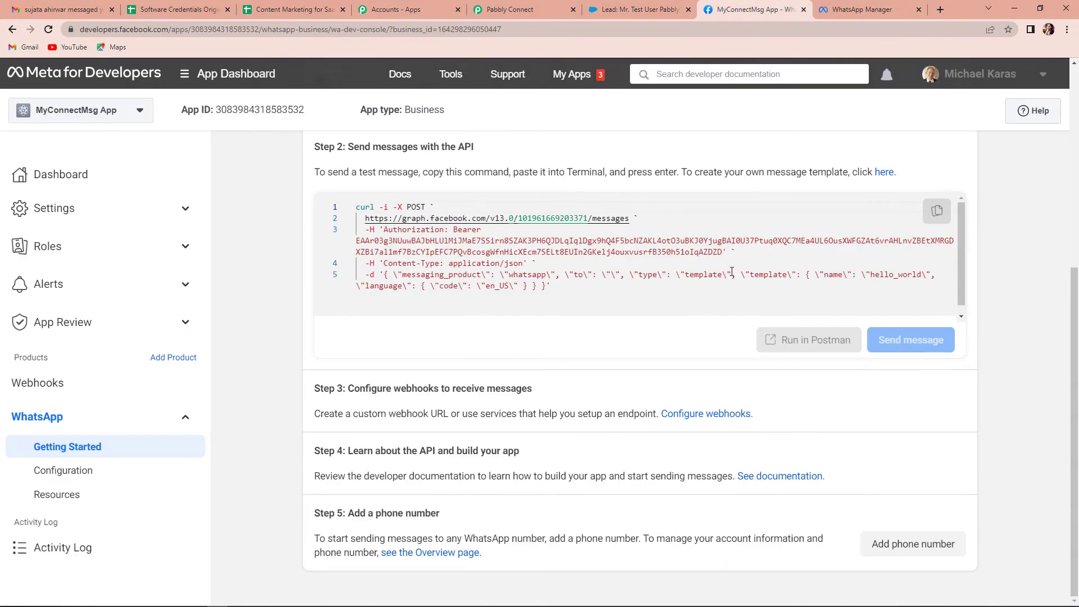
{"action": "scroll", "coordinate": [674, 375], "scroll_direction": "up", "scroll_amount": 3}
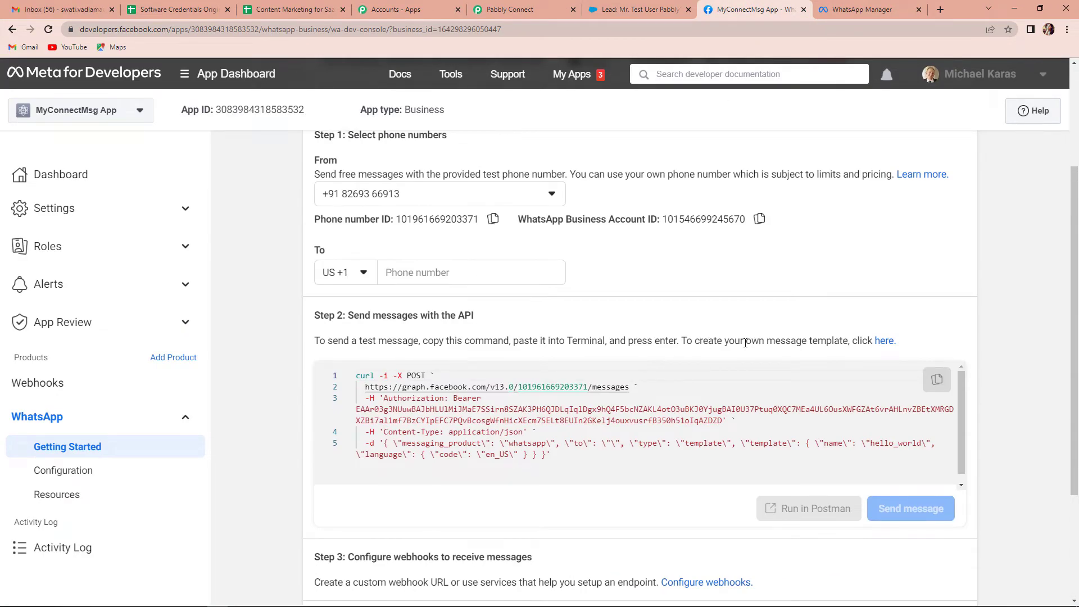
{"action": "left_click", "coordinate": [884, 342]}
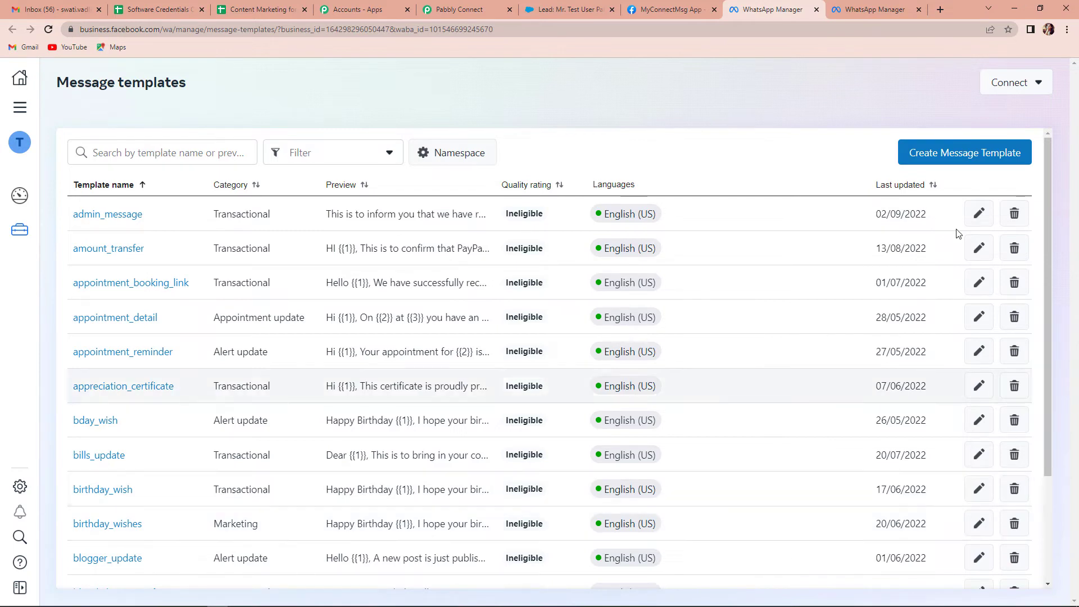
Filter the templates by 'new_lead' and open the new_lead_signup template
{"action": "left_click", "coordinate": [912, 159]}
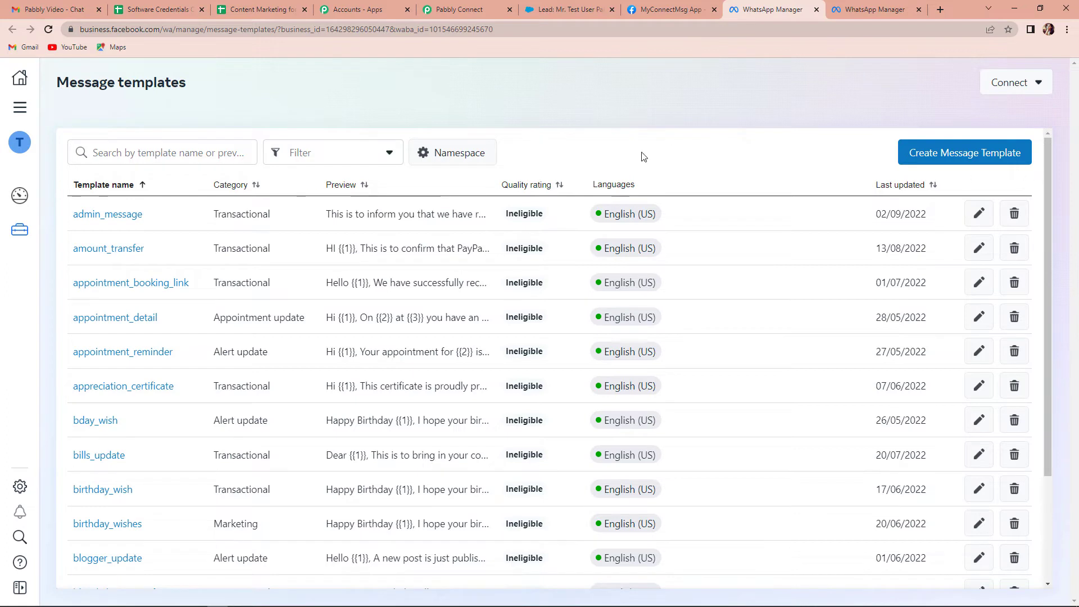
{"action": "left_click", "coordinate": [144, 150]}
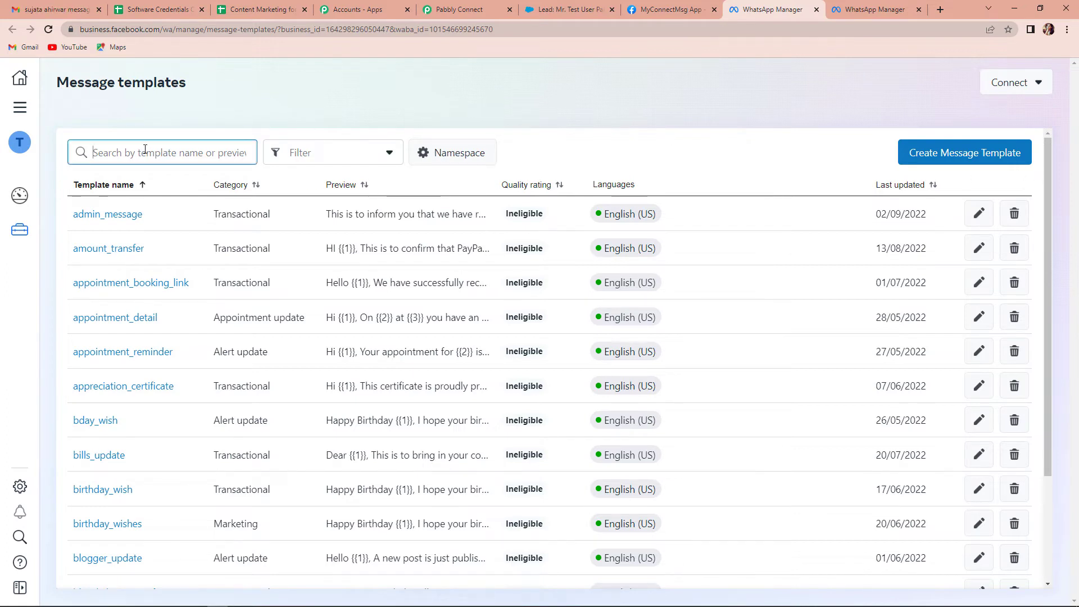
{"action": "type", "text": "new_lead"}
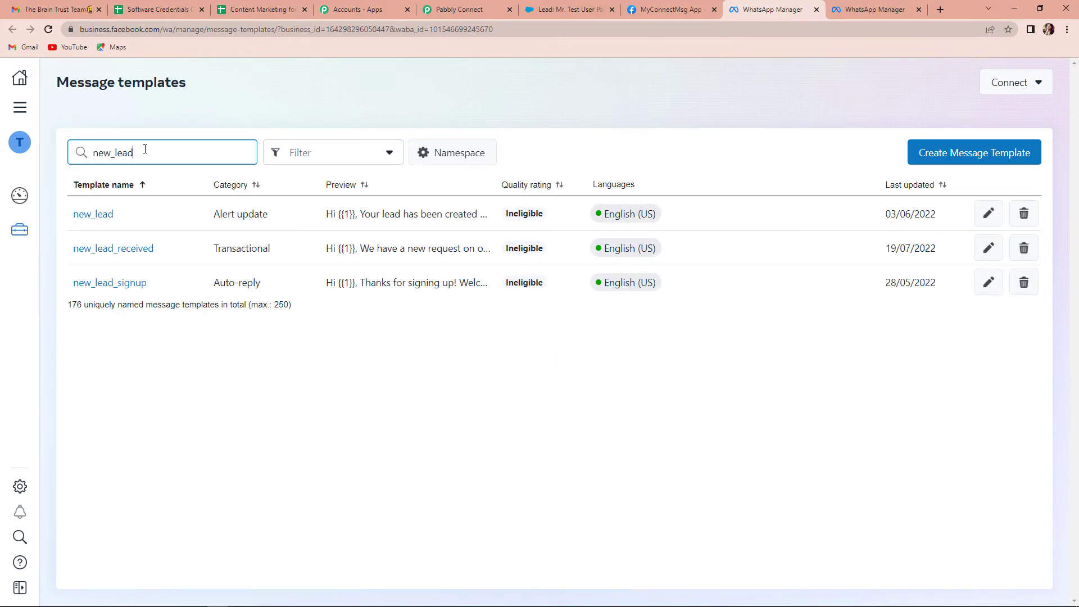
{"action": "left_click", "coordinate": [109, 284]}
Read through the new_lead_signup body and its {{1}} and {{2}} variables against the preview
{"action": "scroll", "coordinate": [607, 328], "scroll_direction": "down", "scroll_amount": 2}
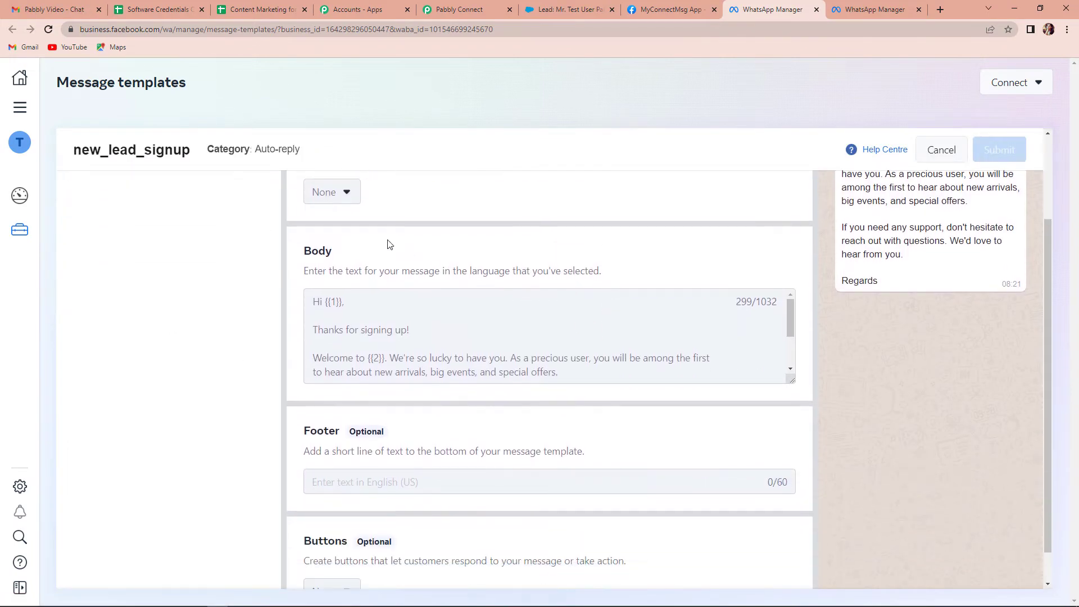
{"action": "scroll", "coordinate": [338, 225], "scroll_direction": "up", "scroll_amount": 1}
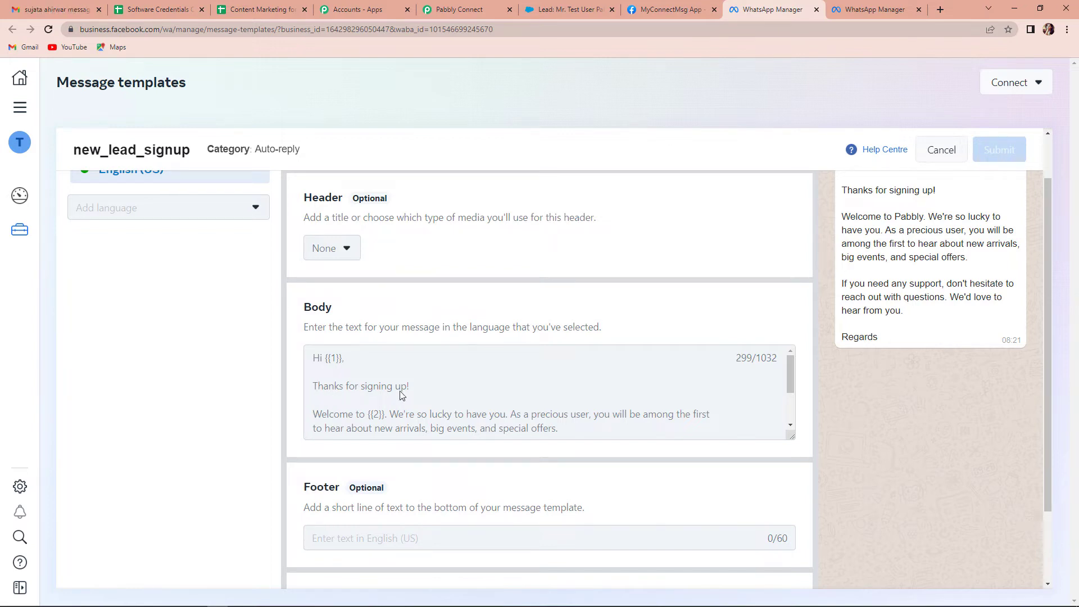
{"action": "scroll", "coordinate": [403, 395], "scroll_direction": "down", "scroll_amount": 3}
{"action": "scroll", "coordinate": [373, 378], "scroll_direction": "up", "scroll_amount": 3}
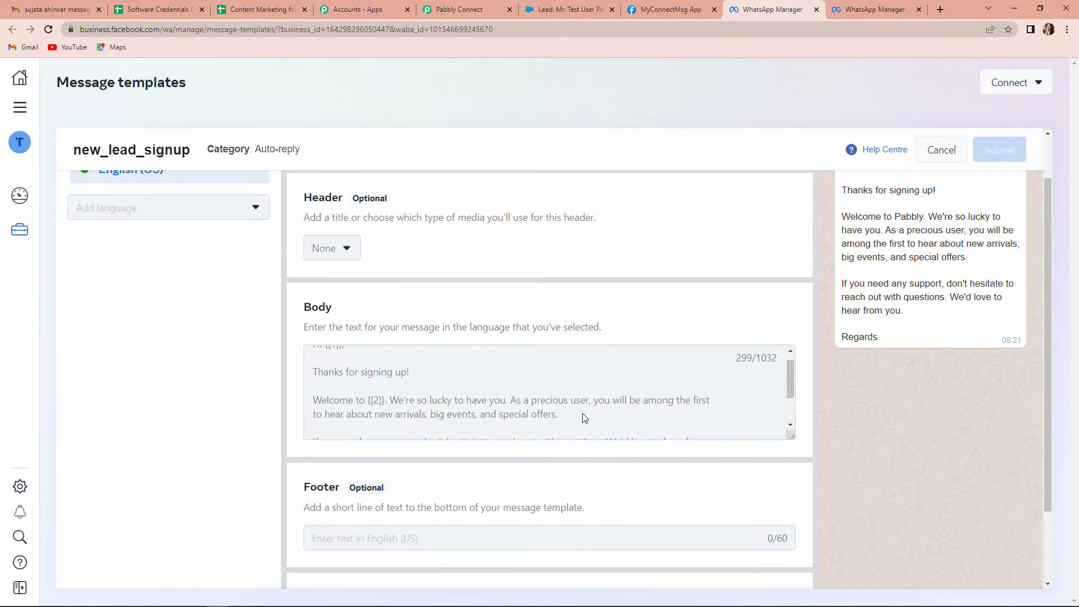
{"action": "scroll", "coordinate": [584, 418], "scroll_direction": "down", "scroll_amount": 2}
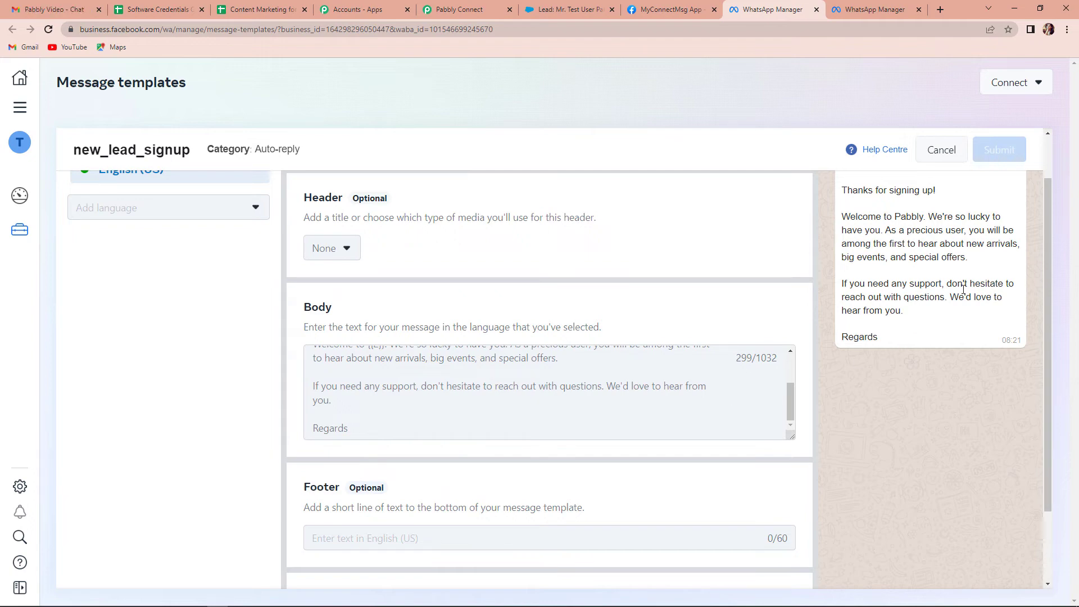
{"action": "scroll", "coordinate": [856, 253], "scroll_direction": "up", "scroll_amount": 1}
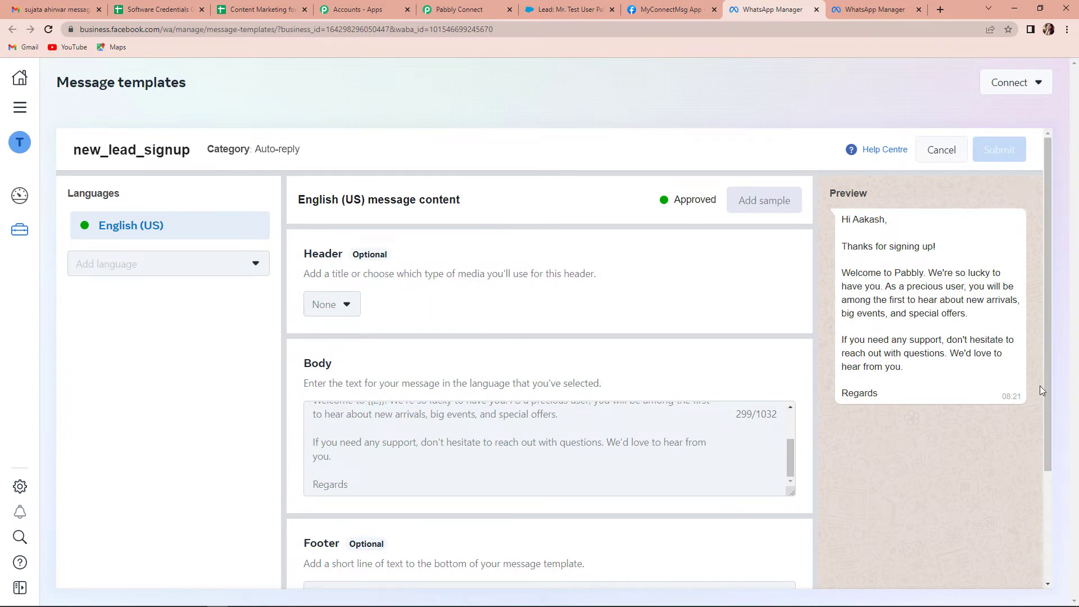
{"action": "left_click", "coordinate": [458, 9]}
Pick the new_lead_signup template (en_US) by searching 'new' in the Template Name list
{"action": "left_click", "coordinate": [360, 252]}
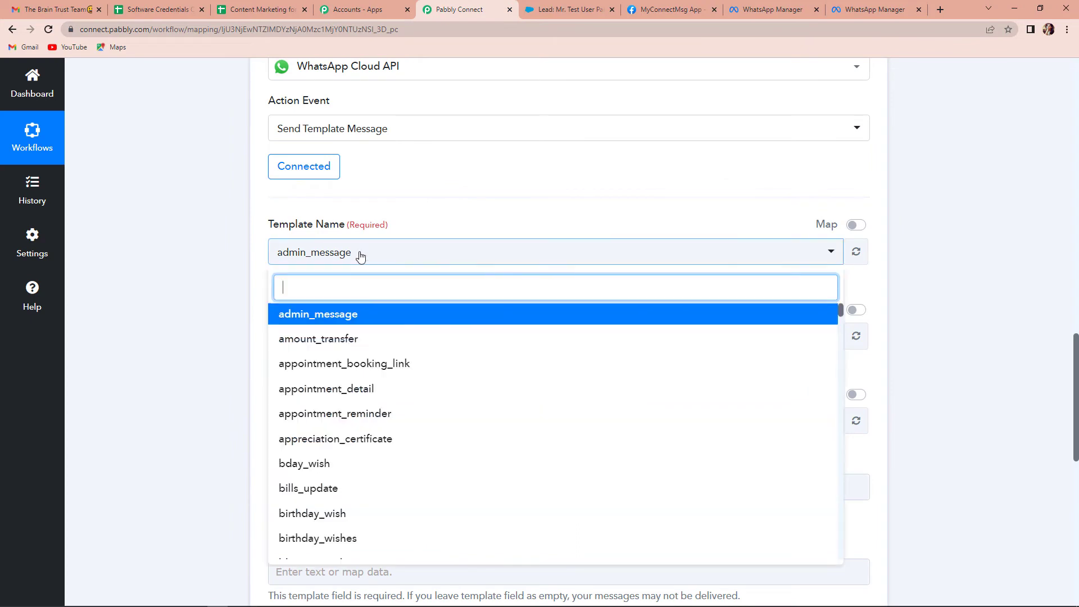
{"action": "type", "text": "new"}
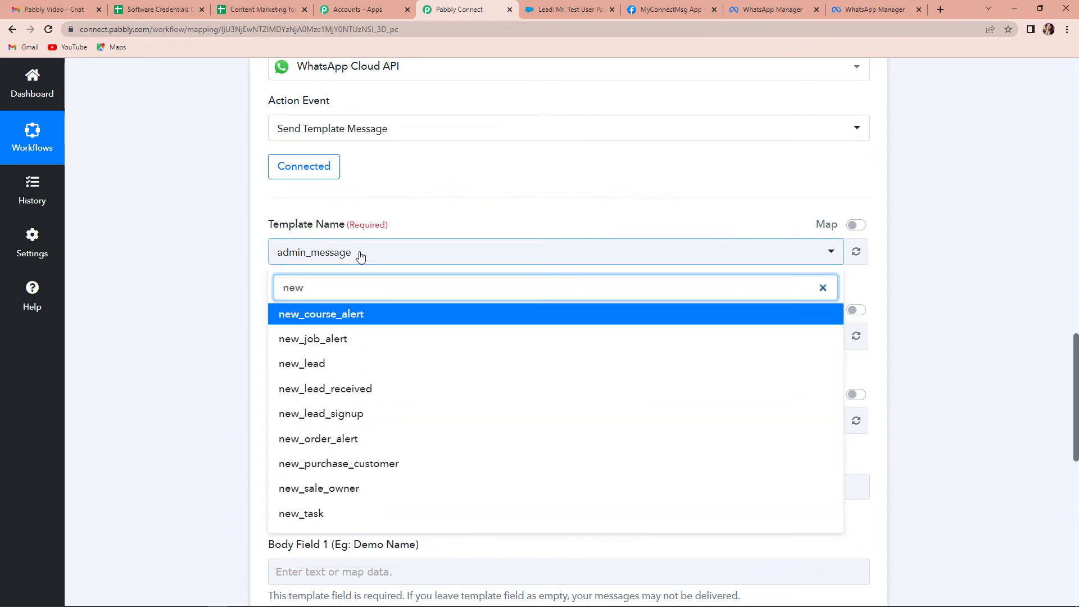
{"action": "left_click", "coordinate": [339, 414]}
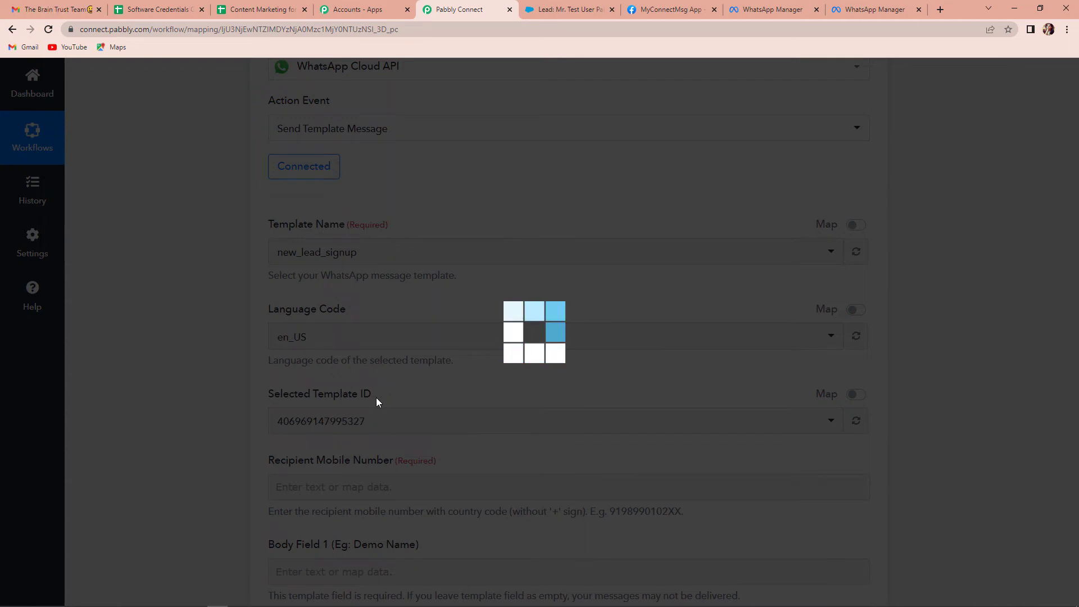
{"action": "scroll", "coordinate": [376, 400], "scroll_direction": "down", "scroll_amount": 1}
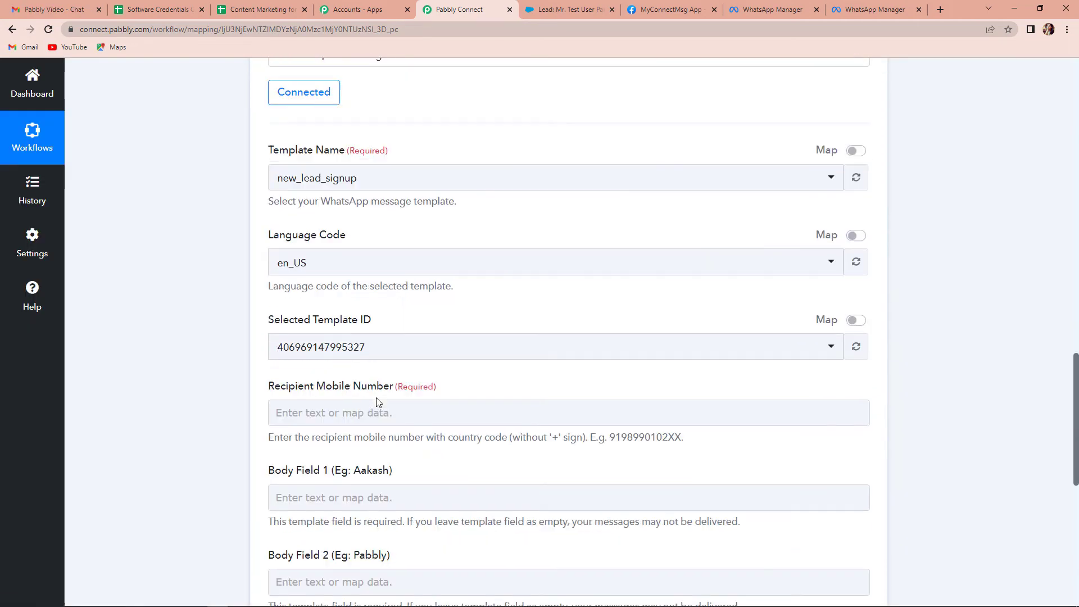
{"action": "scroll", "coordinate": [377, 402], "scroll_direction": "down", "scroll_amount": 2}
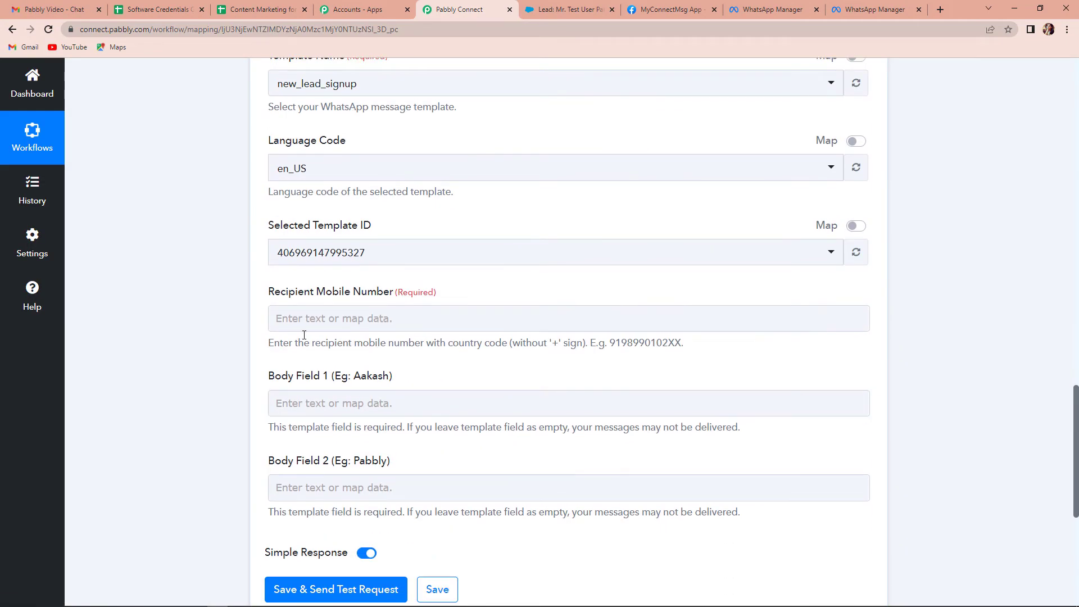
{"action": "left_click", "coordinate": [369, 315]}
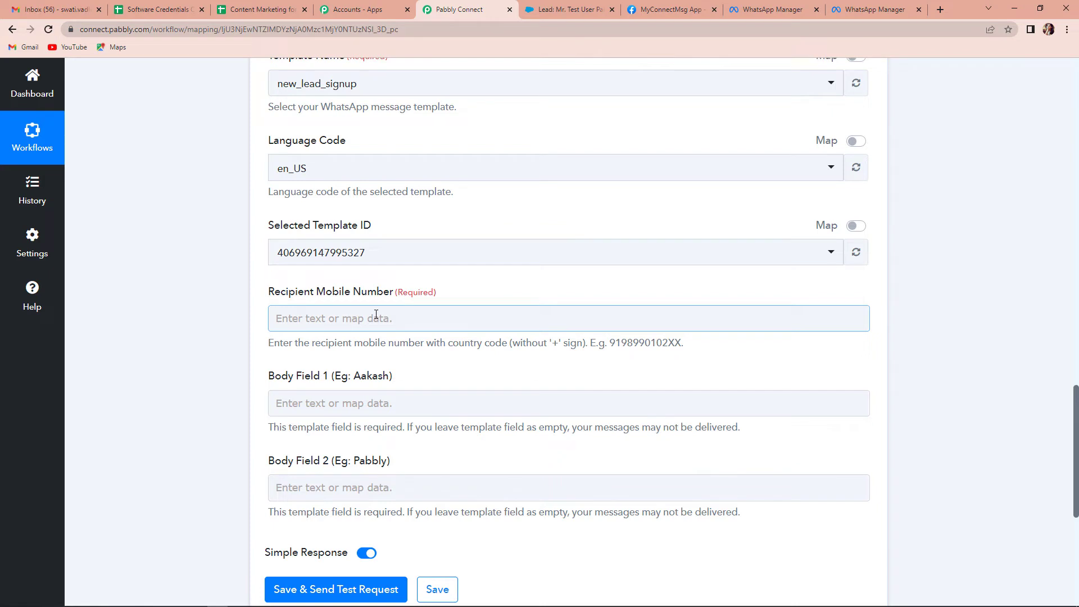
Map the Salesforce New Lead's MobilePhone into Recipient Mobile Number
{"action": "left_click", "coordinate": [376, 316]}
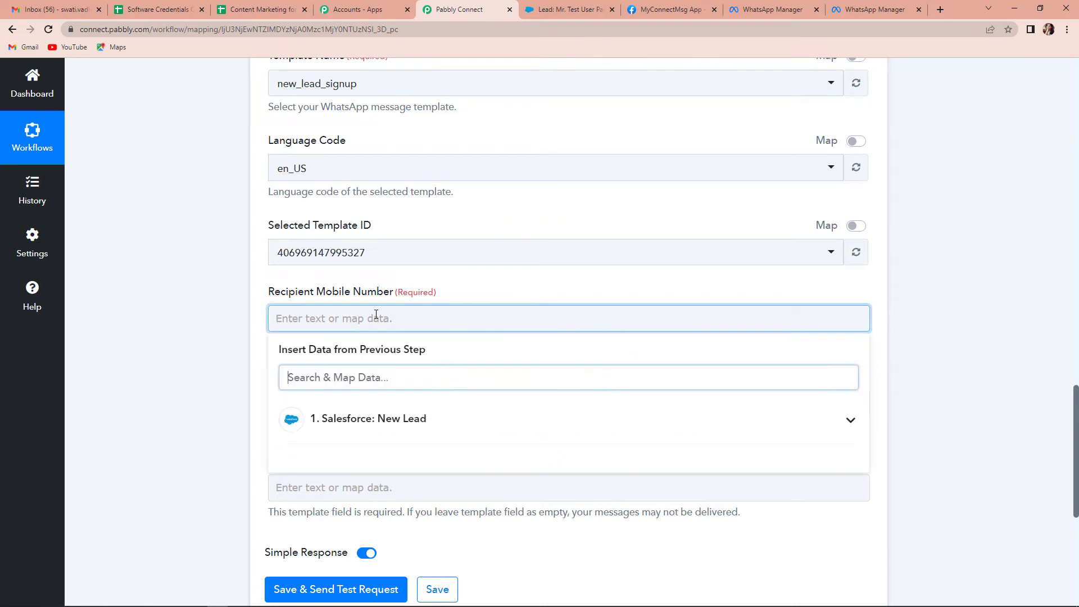
{"action": "left_click", "coordinate": [378, 426]}
{"action": "scroll", "coordinate": [399, 480], "scroll_direction": "down", "scroll_amount": 5}
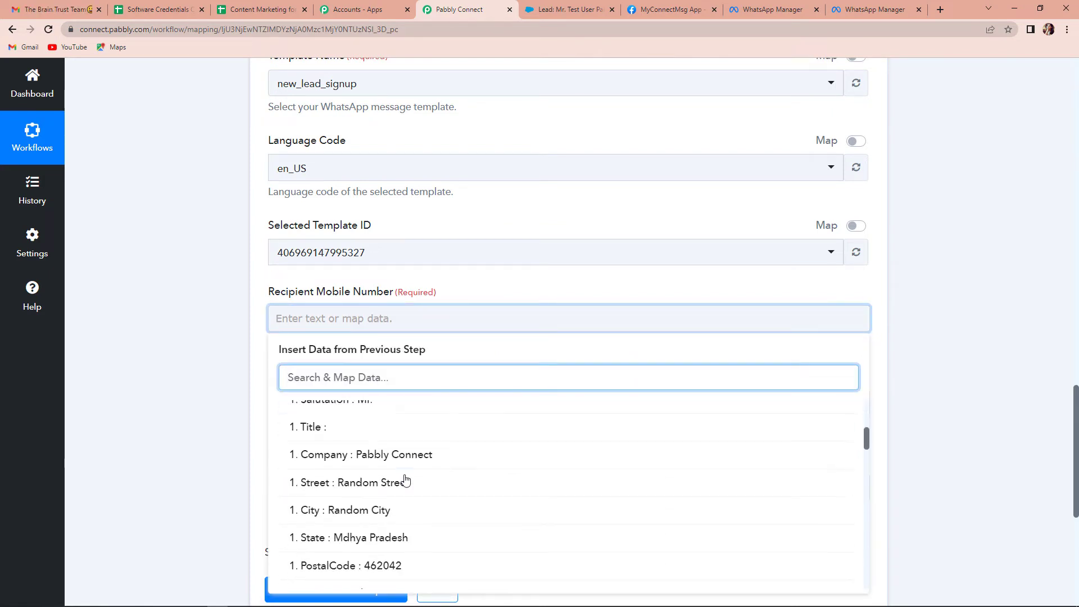
{"action": "scroll", "coordinate": [405, 480], "scroll_direction": "down", "scroll_amount": 2}
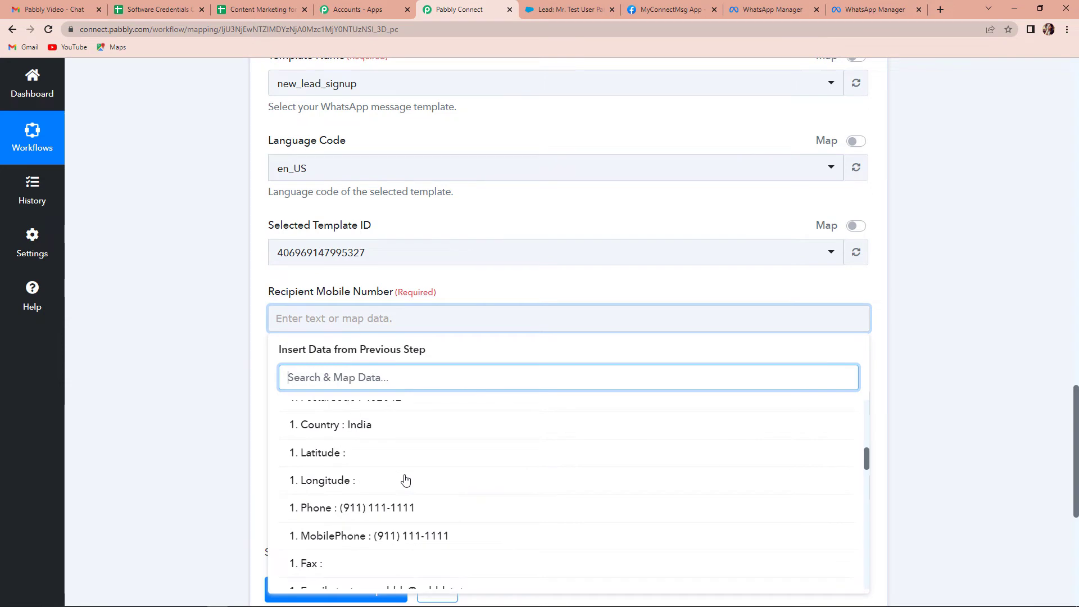
{"action": "left_click", "coordinate": [336, 537]}
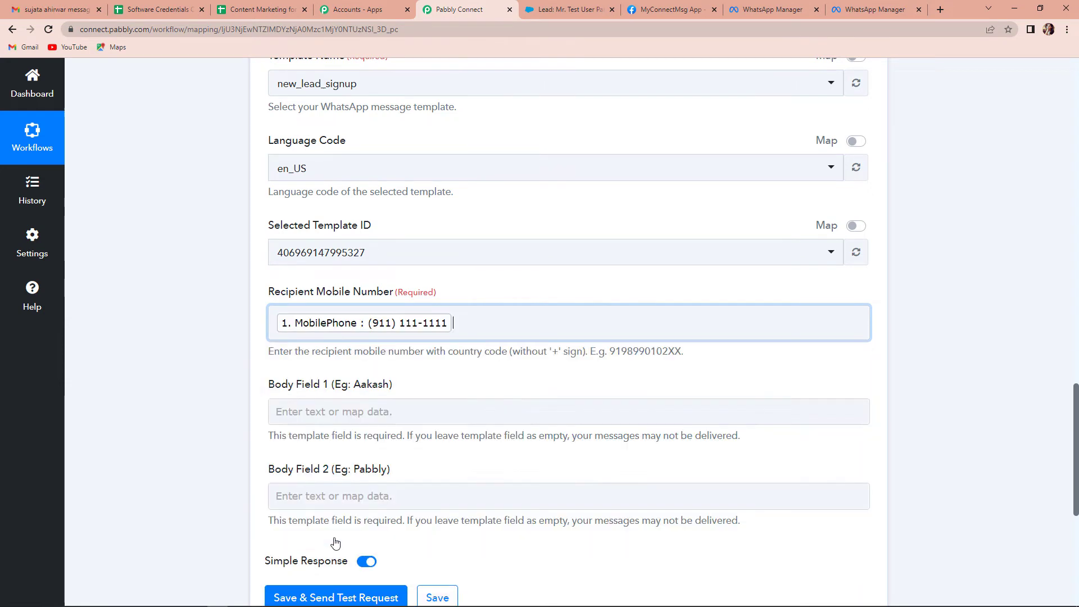
{"action": "left_click", "coordinate": [135, 377]}
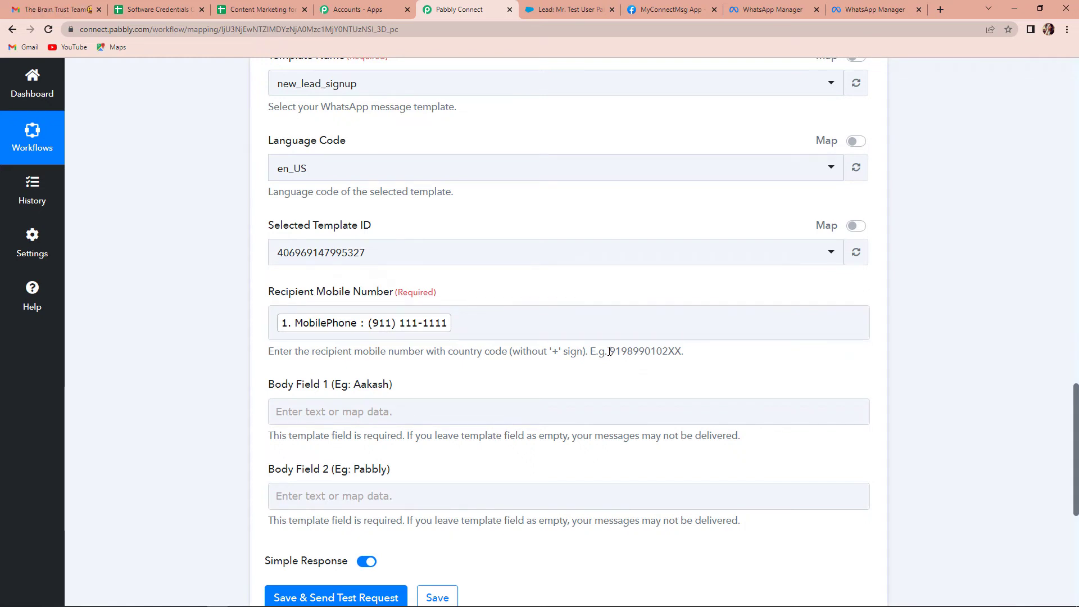
Prefix the recipient's MobilePhone value with the 91 country code
{"action": "left_click_drag", "start_coordinate": [608, 352], "coordinate": [620, 356]}
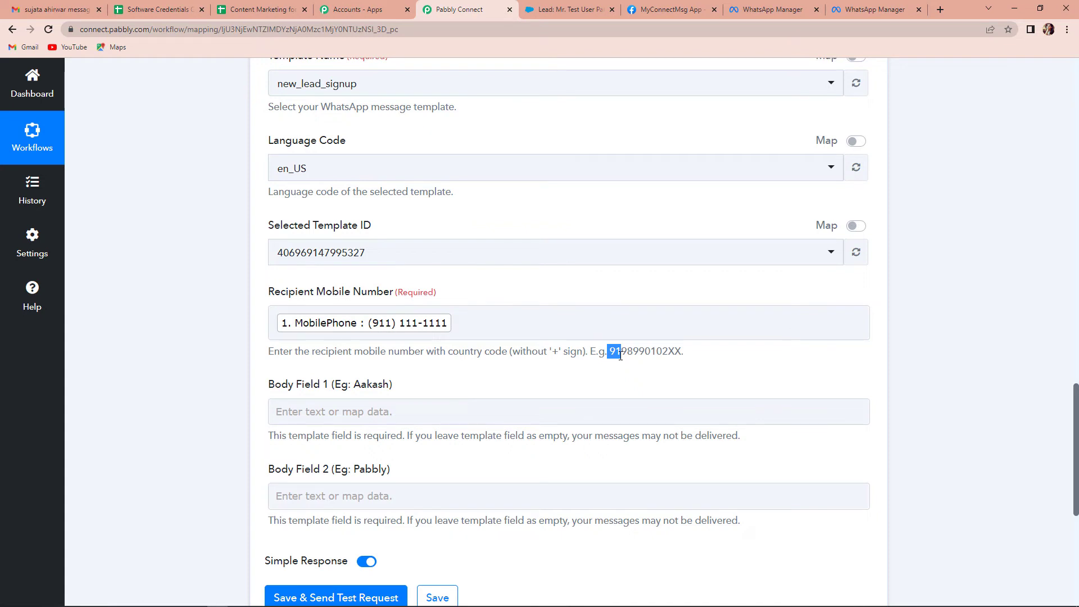
{"action": "left_click", "coordinate": [274, 321]}
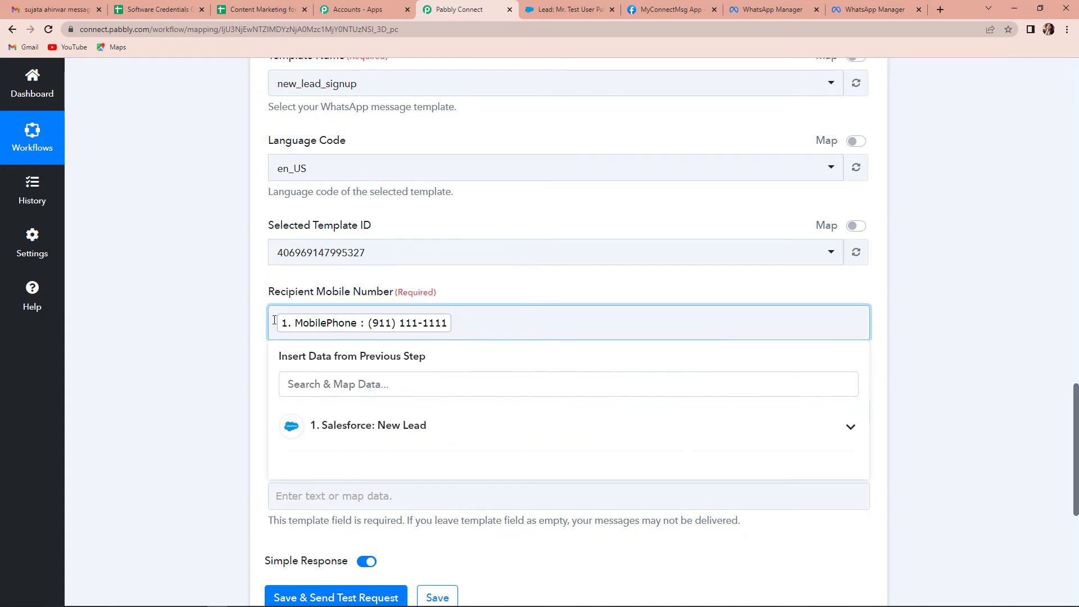
{"action": "type", "text": "91"}
{"action": "left_click", "coordinate": [228, 327]}
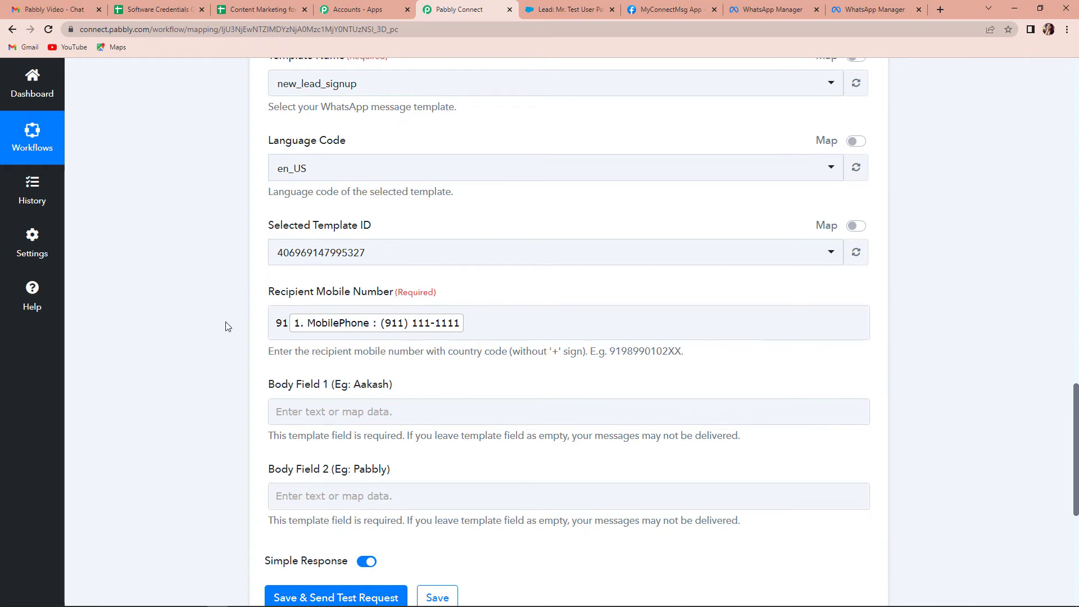
{"action": "left_click", "coordinate": [373, 323]}
{"action": "scroll", "coordinate": [368, 322], "scroll_direction": "down", "scroll_amount": 3}
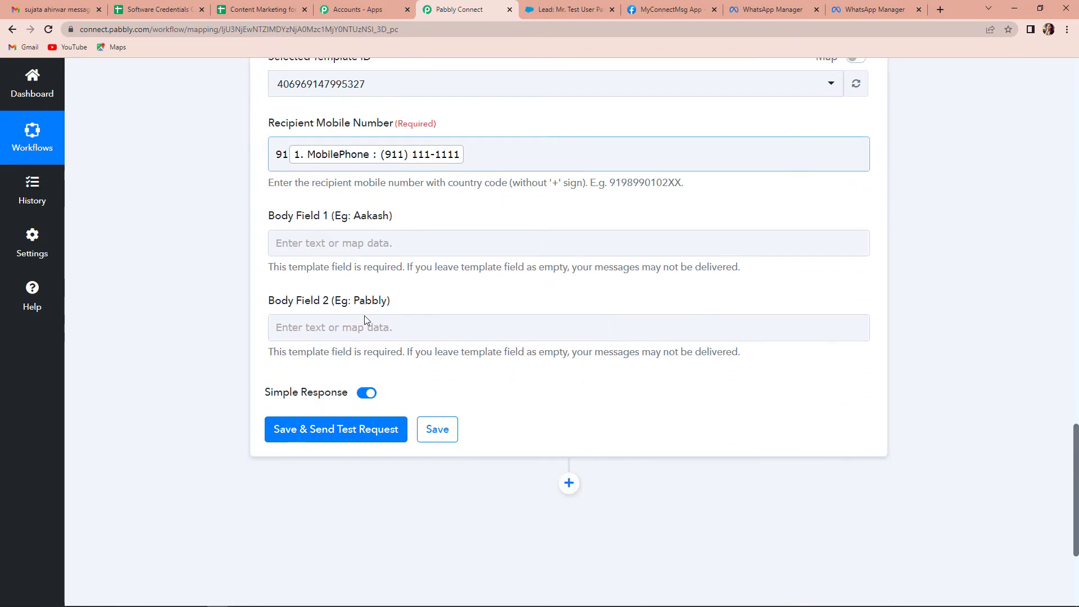
Map the Salesforce lead's Name into Body Field 1
{"action": "left_click", "coordinate": [308, 243]}
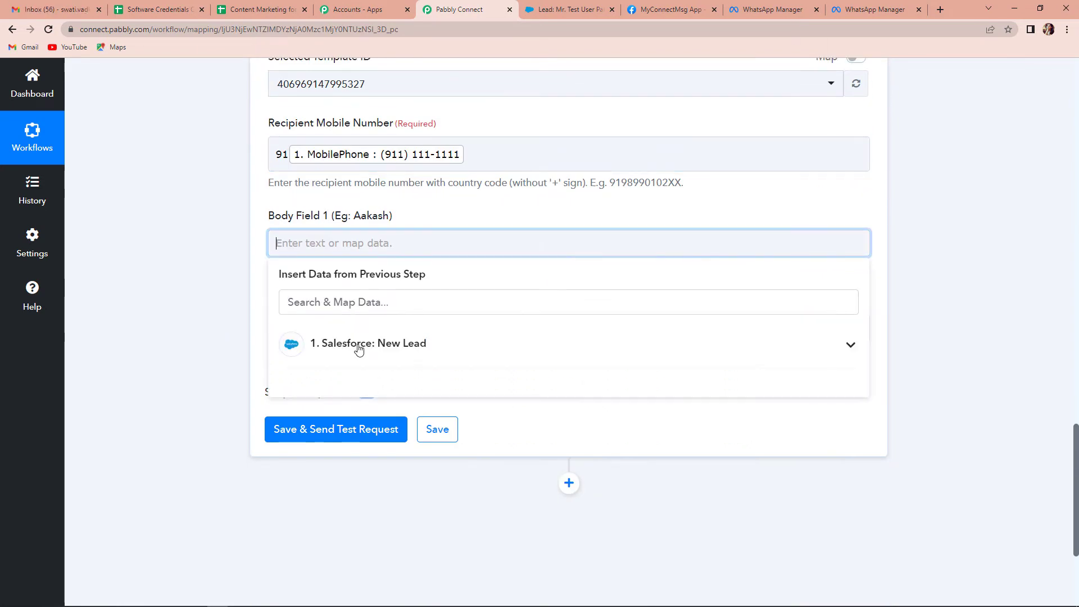
{"action": "left_click", "coordinate": [358, 349]}
{"action": "left_click", "coordinate": [345, 466]}
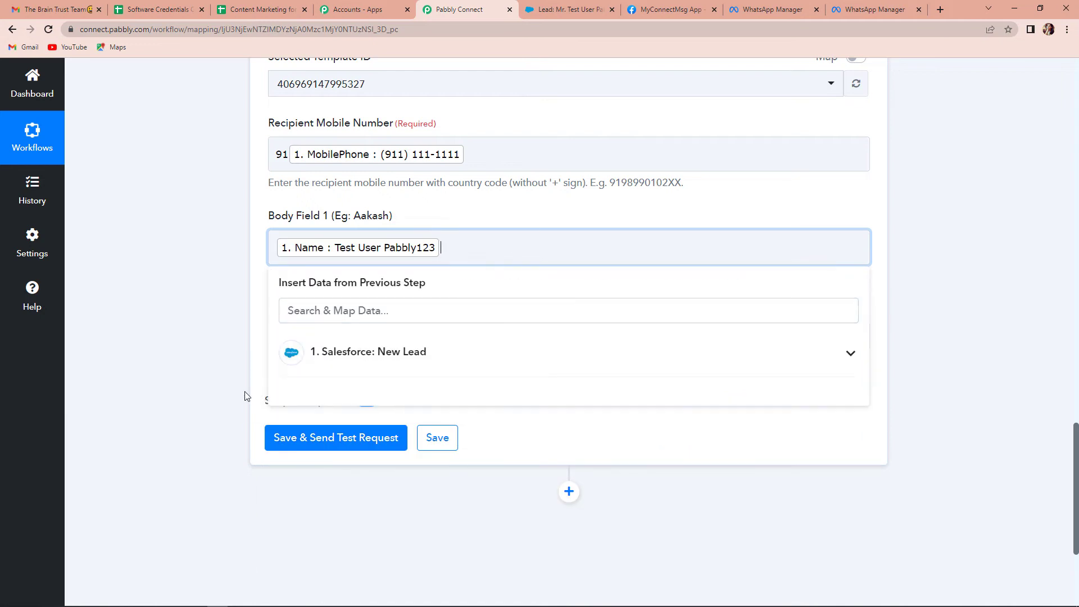
{"action": "left_click", "coordinate": [245, 391]}
Leave Body Field 2 empty after searching 'Pabbly Connect', then send a test, getting error 131009
{"action": "left_click", "coordinate": [333, 338]}
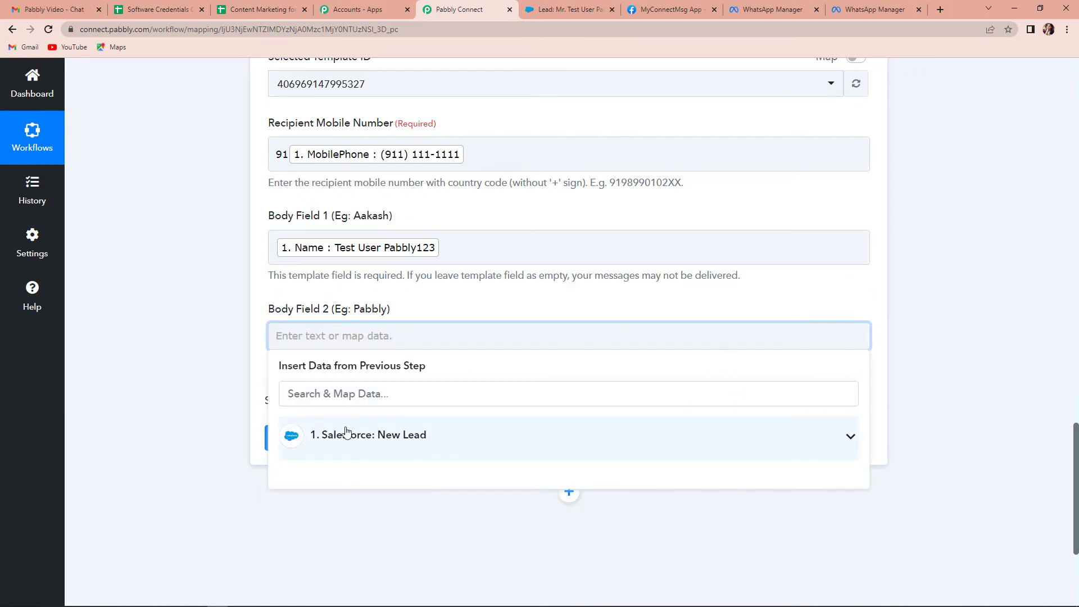
{"action": "left_click", "coordinate": [346, 433]}
{"action": "scroll", "coordinate": [450, 564], "scroll_direction": "down", "scroll_amount": 4}
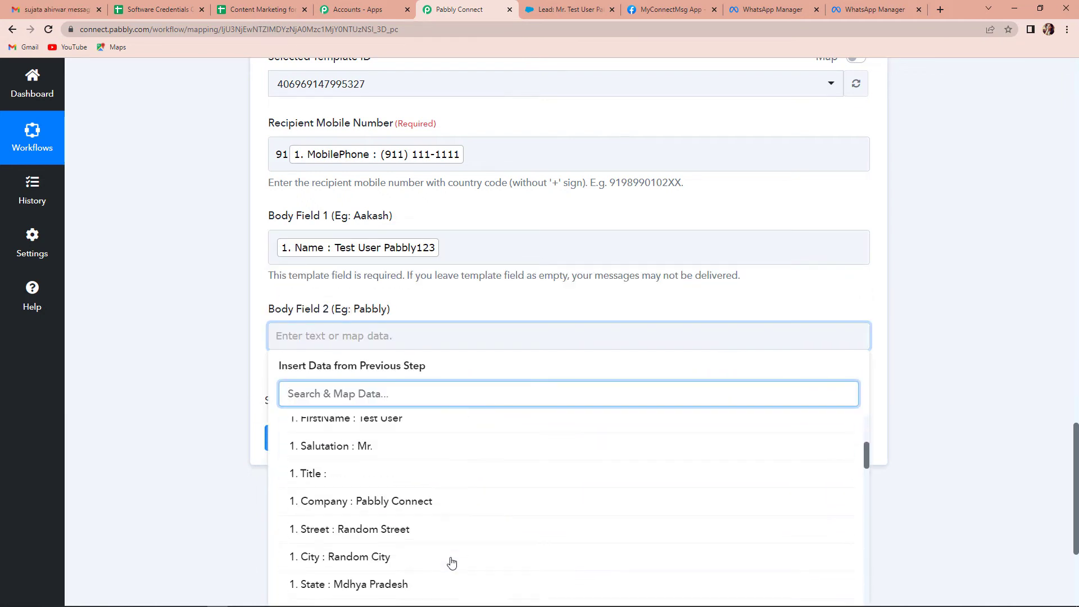
{"action": "scroll", "coordinate": [444, 556], "scroll_direction": "down", "scroll_amount": 1}
{"action": "scroll", "coordinate": [494, 536], "scroll_direction": "down", "scroll_amount": 3}
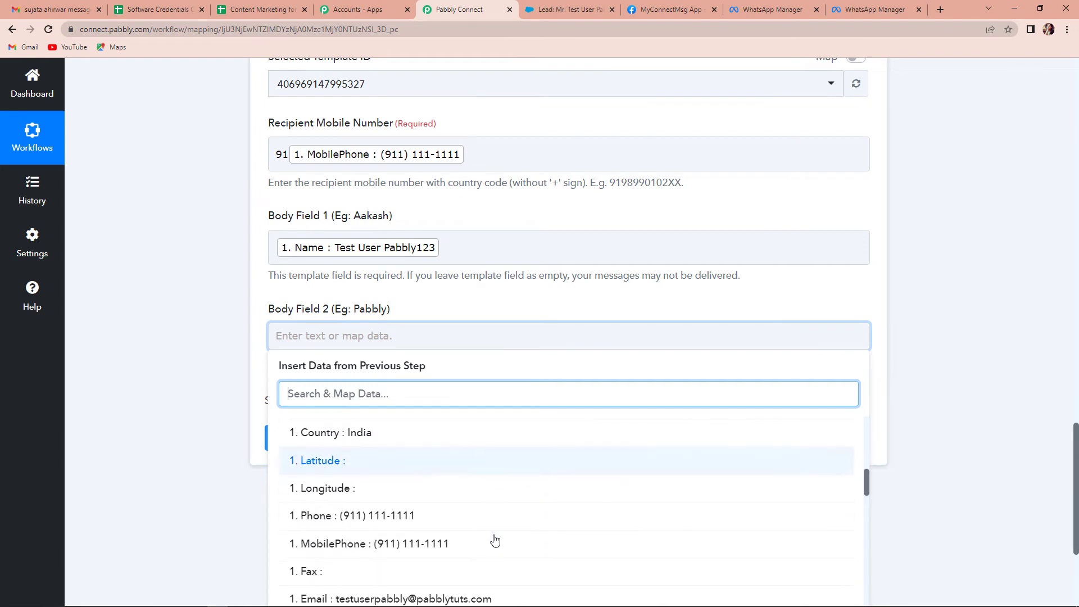
{"action": "scroll", "coordinate": [495, 539], "scroll_direction": "down", "scroll_amount": 10}
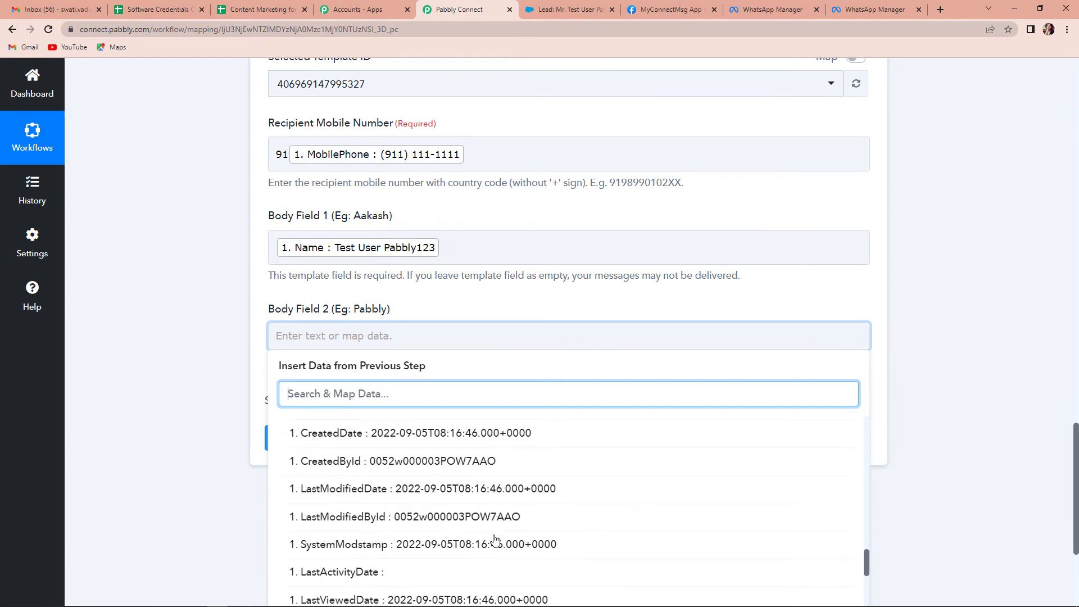
{"action": "scroll", "coordinate": [494, 540], "scroll_direction": "up", "scroll_amount": 2}
{"action": "scroll", "coordinate": [494, 540], "scroll_direction": "down", "scroll_amount": 5}
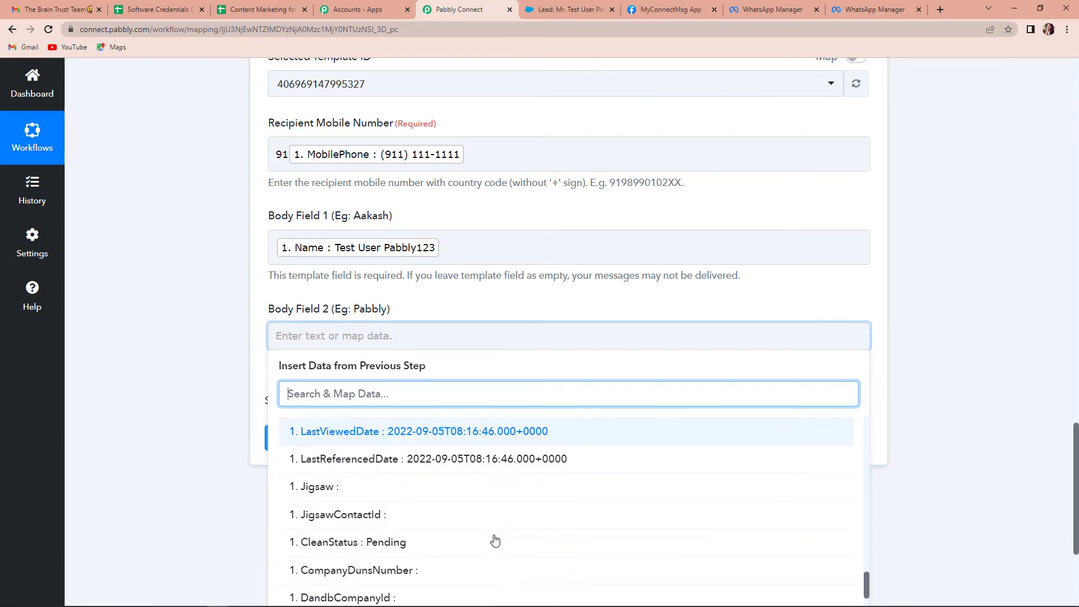
{"action": "scroll", "coordinate": [494, 539], "scroll_direction": "down", "scroll_amount": 4}
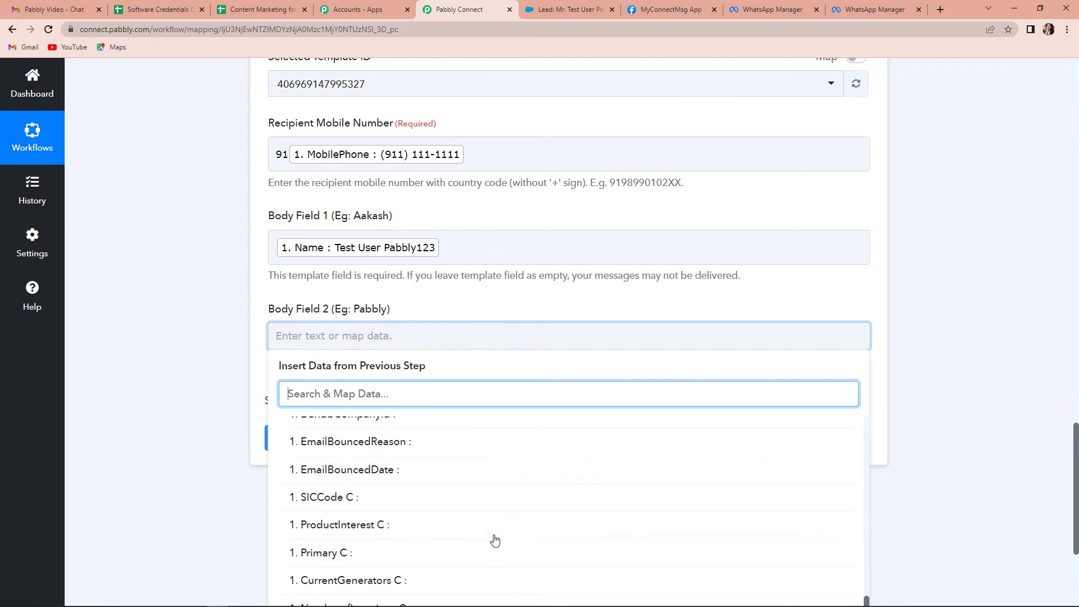
{"action": "scroll", "coordinate": [495, 539], "scroll_direction": "up", "scroll_amount": 4}
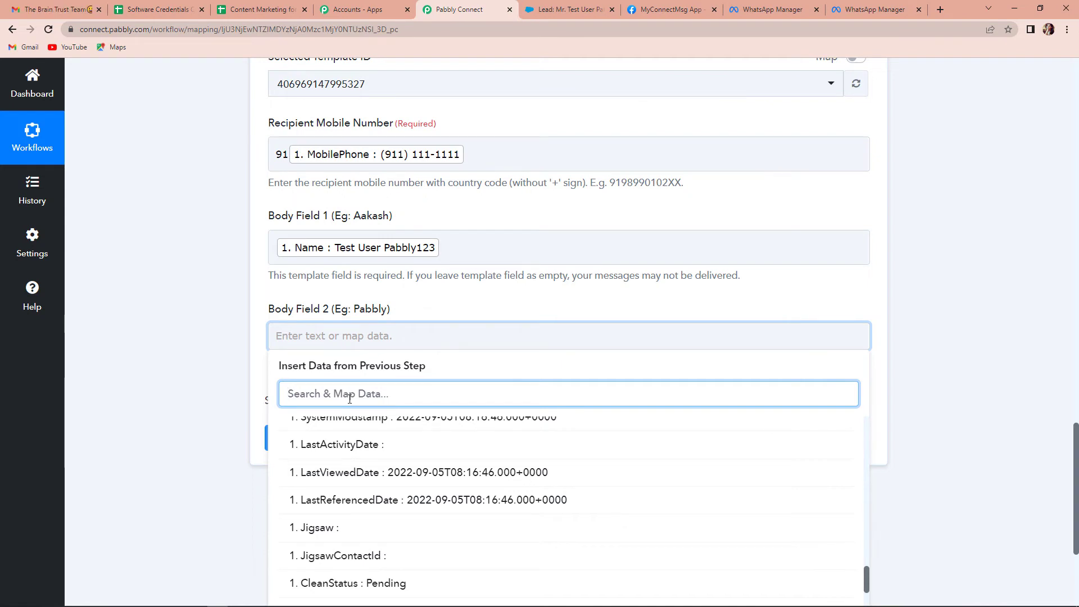
{"action": "type", "text": "Pa"}
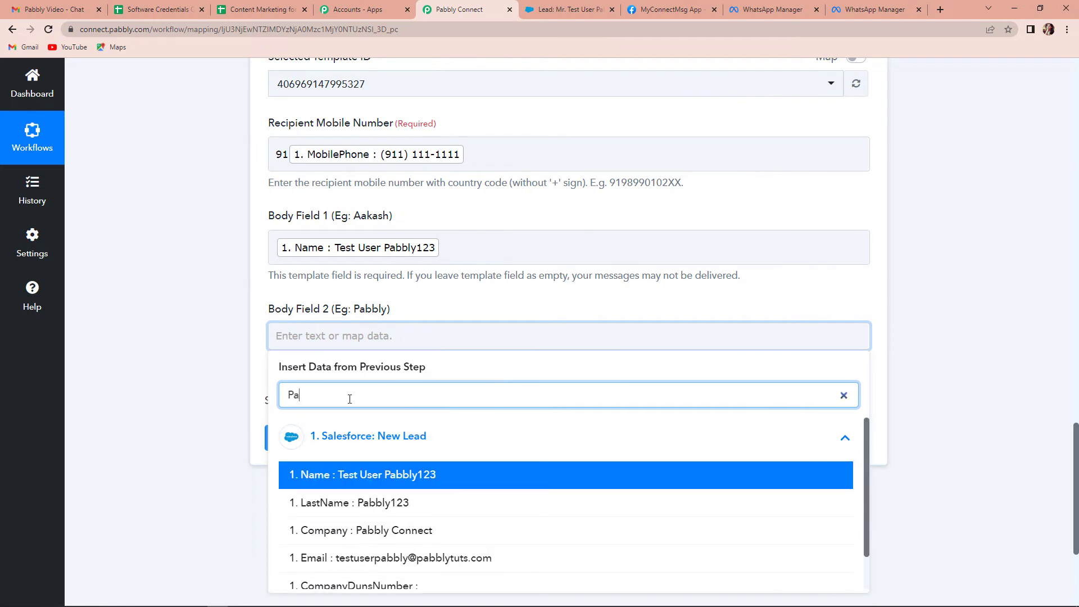
{"action": "type", "text": "bbly "}
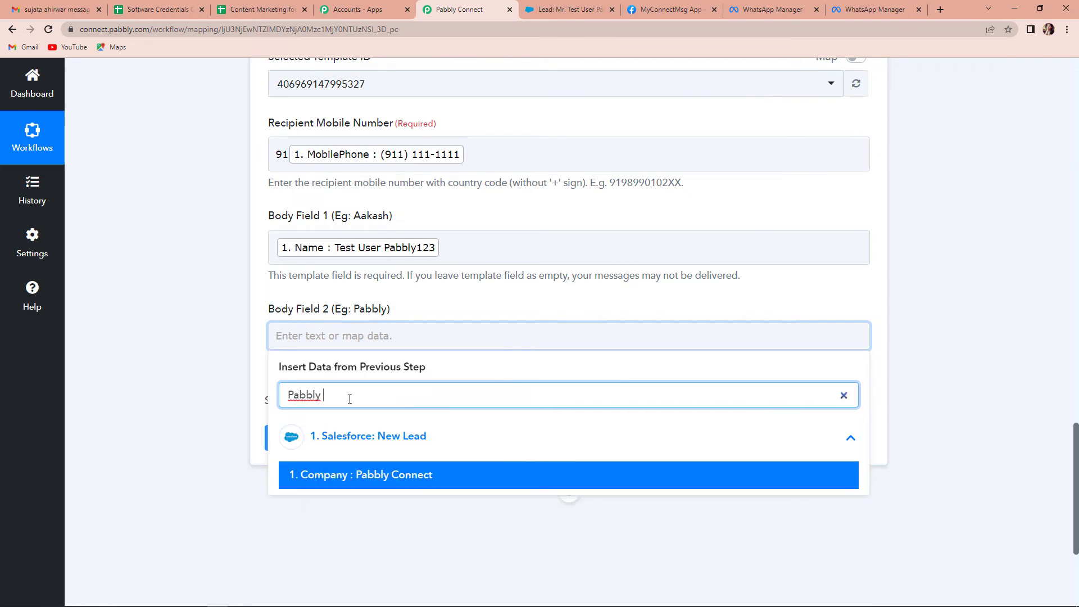
{"action": "type", "text": "Connect"}
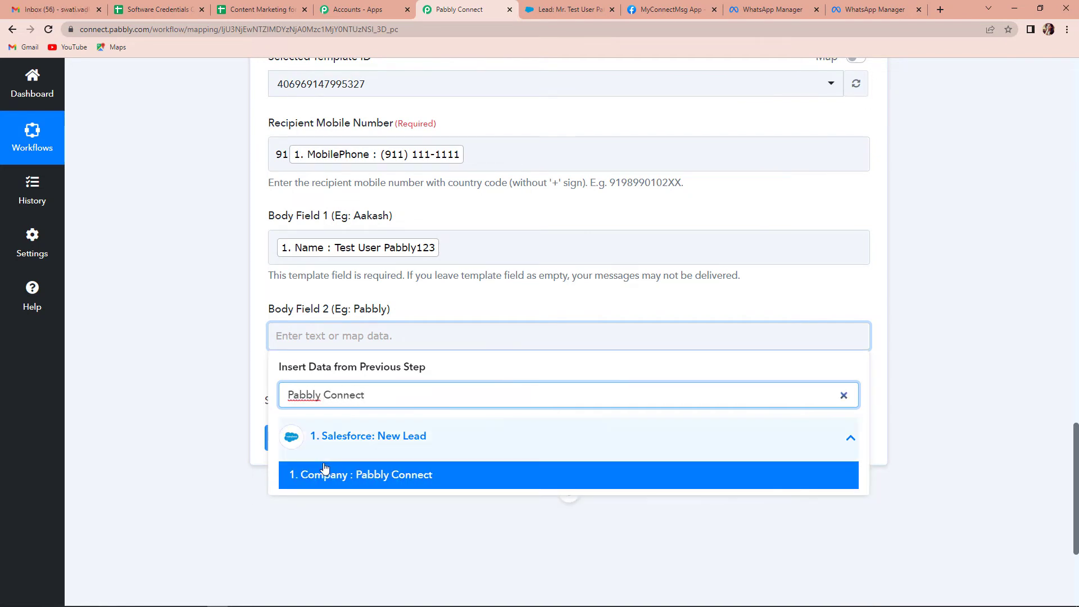
{"action": "left_click", "coordinate": [224, 412]}
{"action": "left_click", "coordinate": [358, 445]}
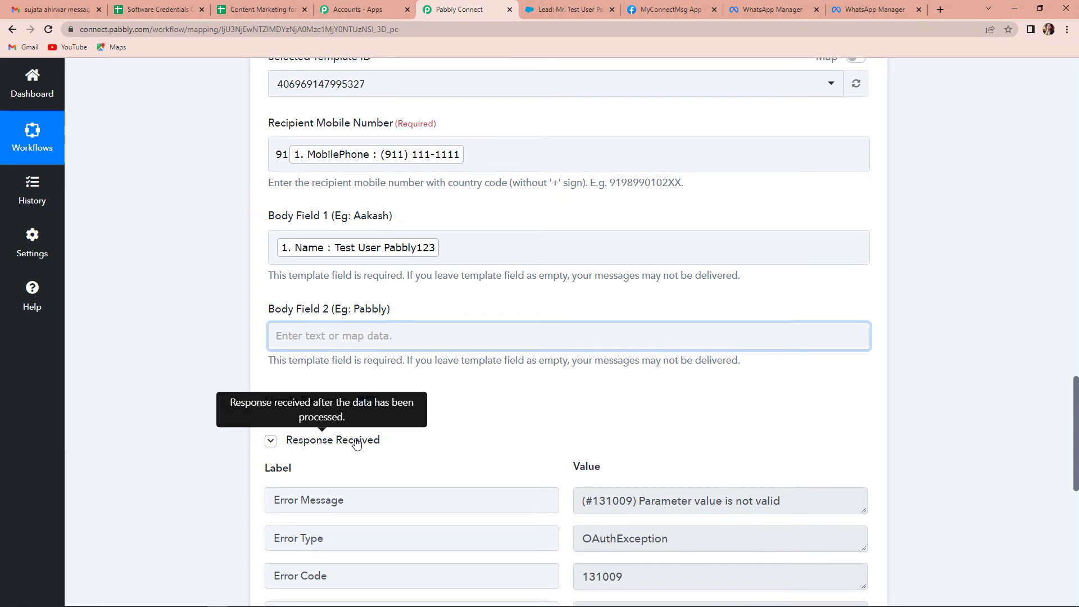
{"action": "scroll", "coordinate": [939, 444], "scroll_direction": "down", "scroll_amount": 3}
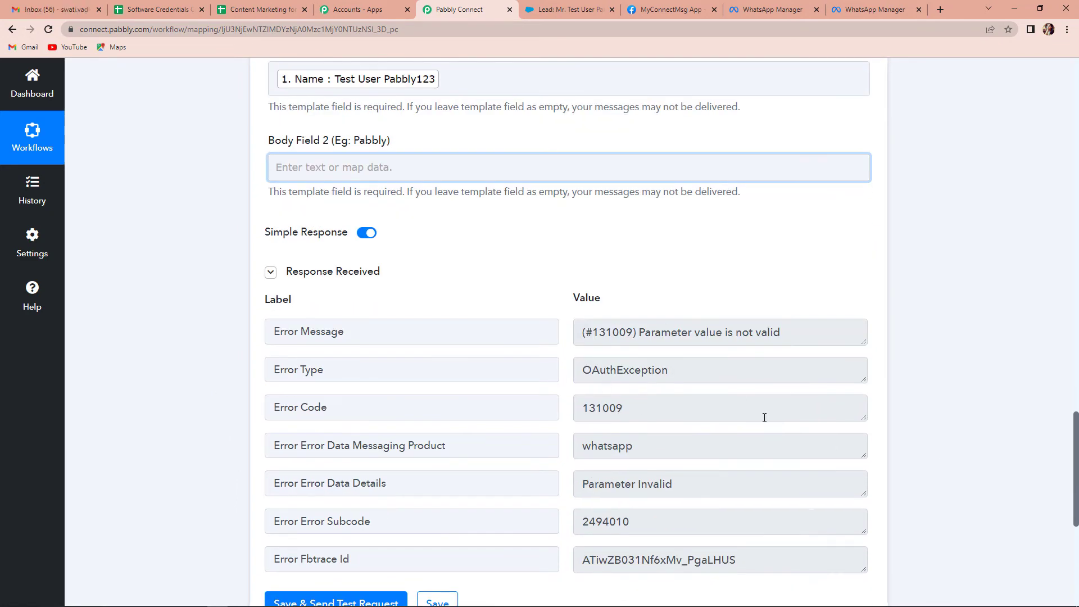
Remove the mapped MobilePhone value from Recipient Mobile Number, then go to the Salesforce lead
{"action": "scroll", "coordinate": [982, 420], "scroll_direction": "up", "scroll_amount": 5}
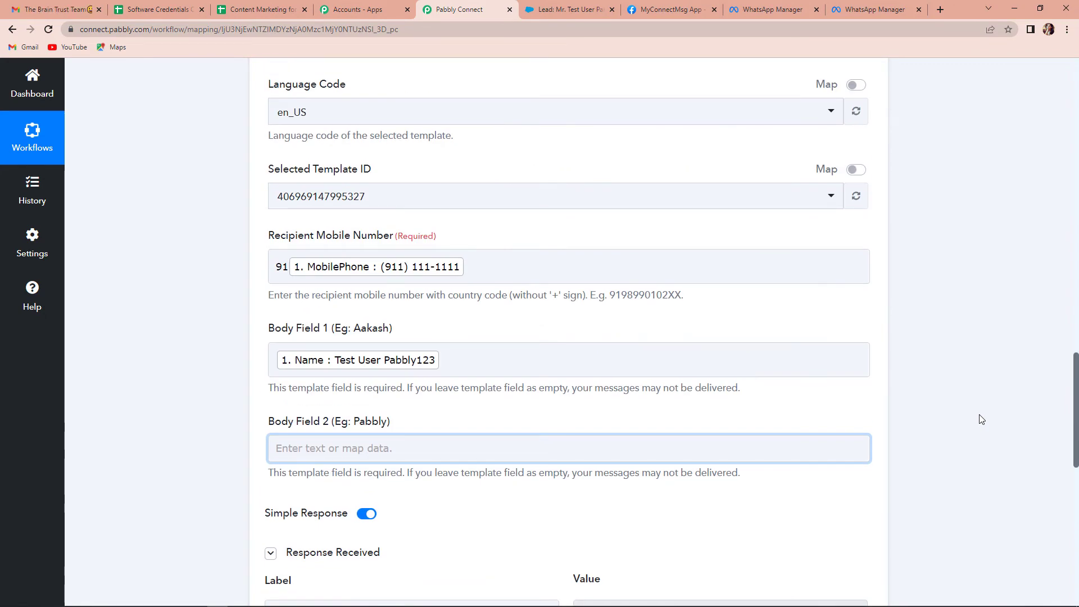
{"action": "left_click", "coordinate": [422, 274]}
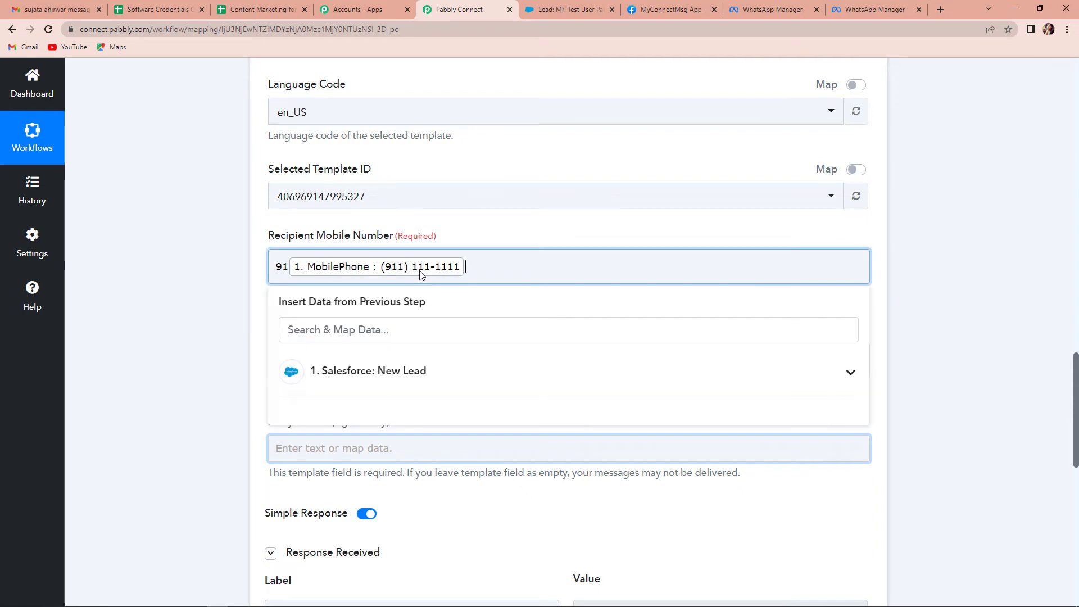
{"action": "key", "text": "BackSpace"}
{"action": "key", "text": "BackSpace"}
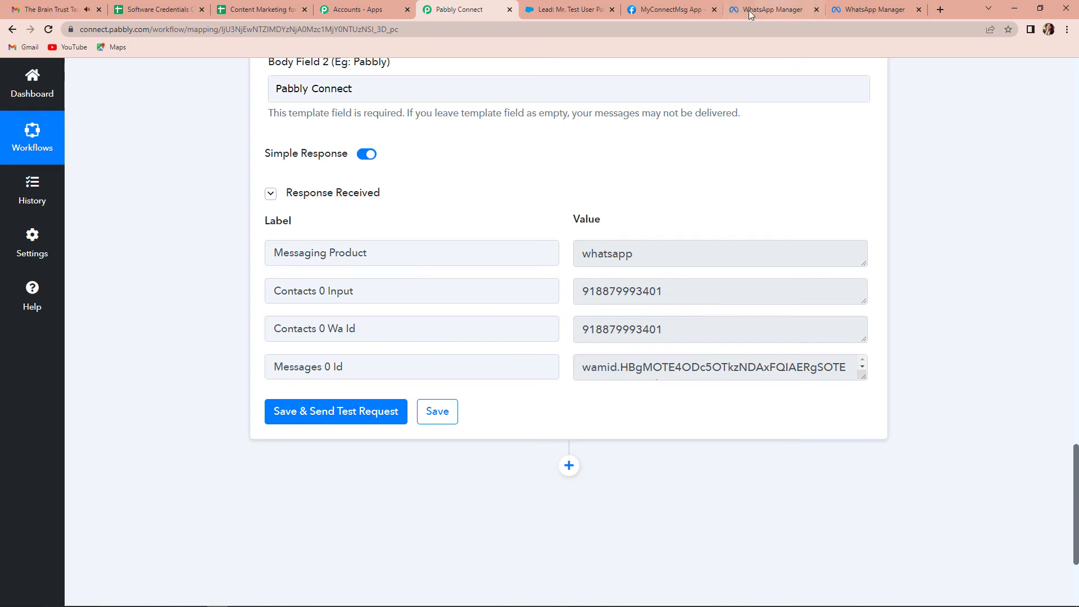
{"action": "left_click", "coordinate": [565, 10]}
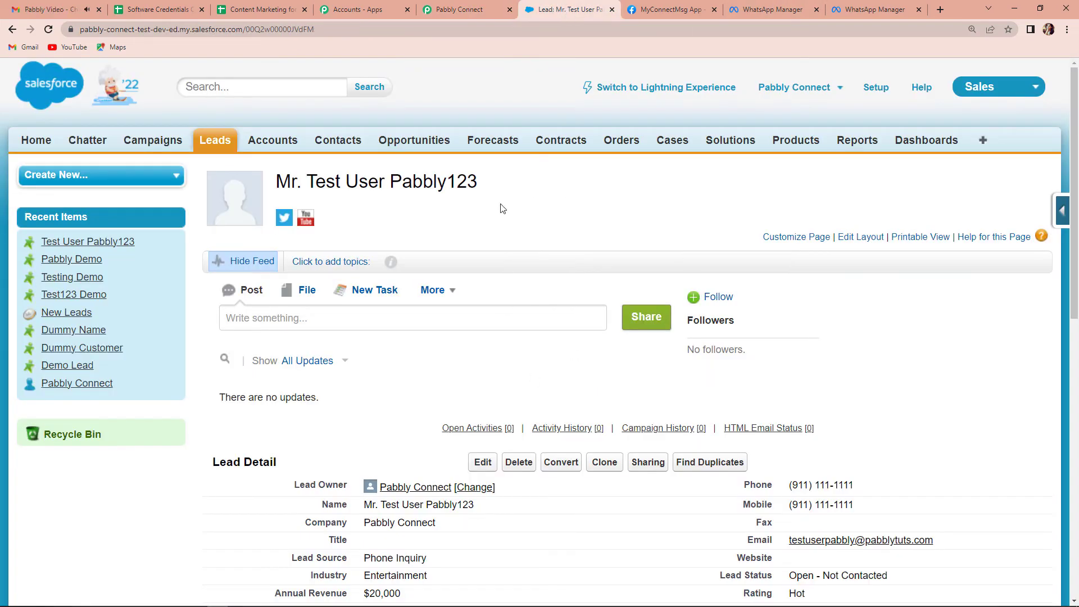
Start a new Salesforce lead with first and last name, and company and e-mail from a suggestion
{"action": "left_click", "coordinate": [217, 141]}
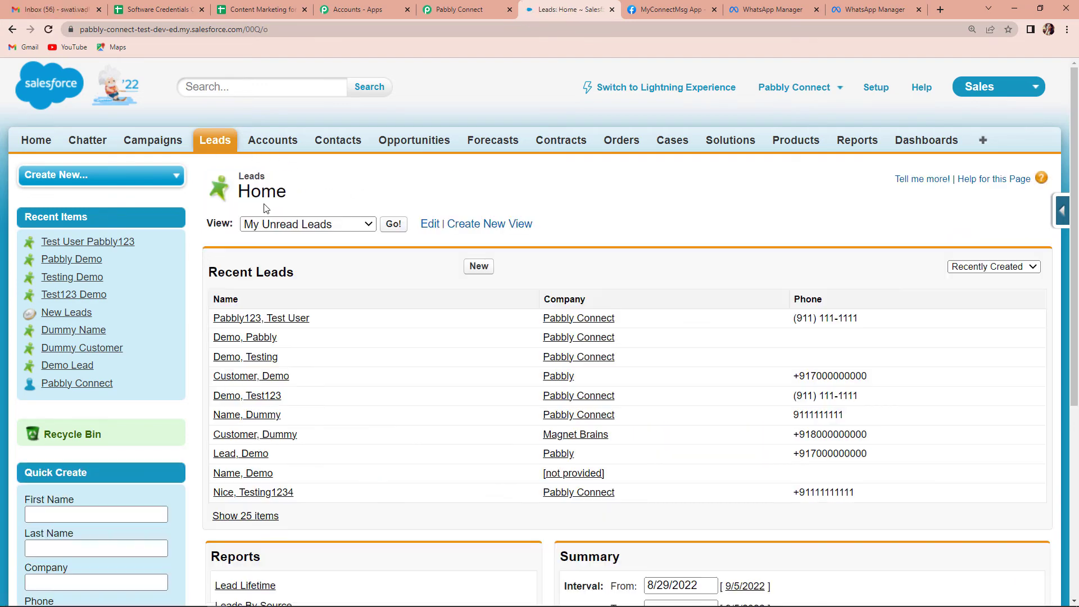
{"action": "left_click", "coordinate": [479, 266]}
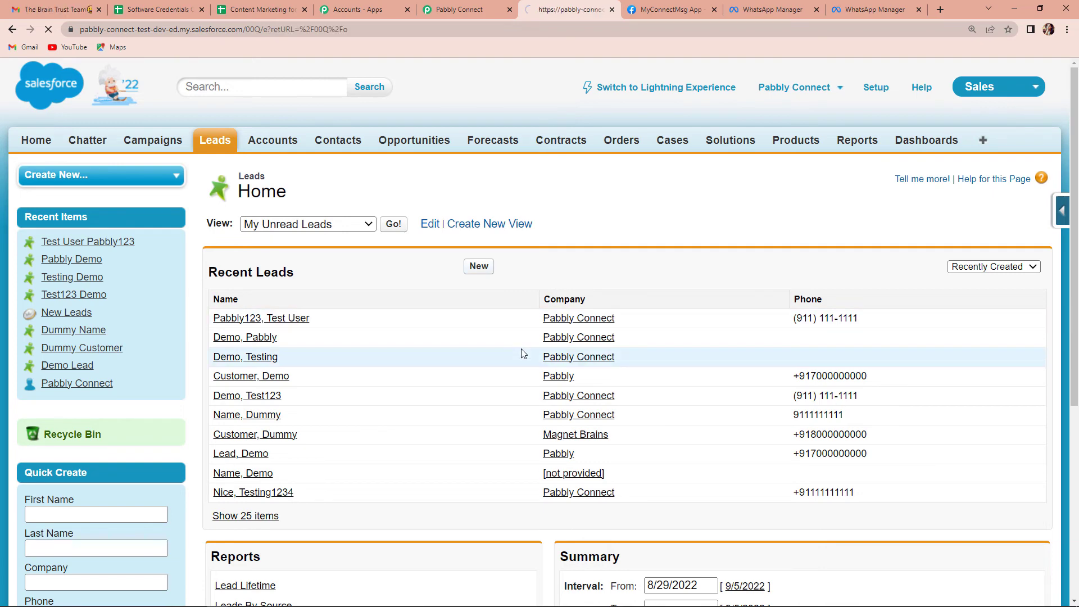
{"action": "left_click", "coordinate": [395, 341]}
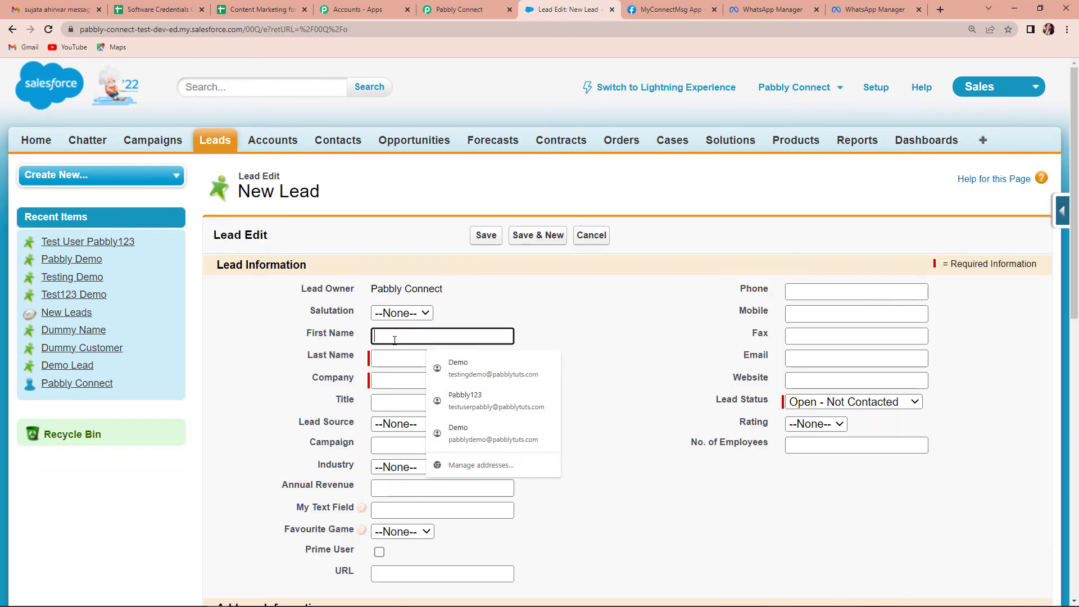
{"action": "type", "text": "TestingLead"}
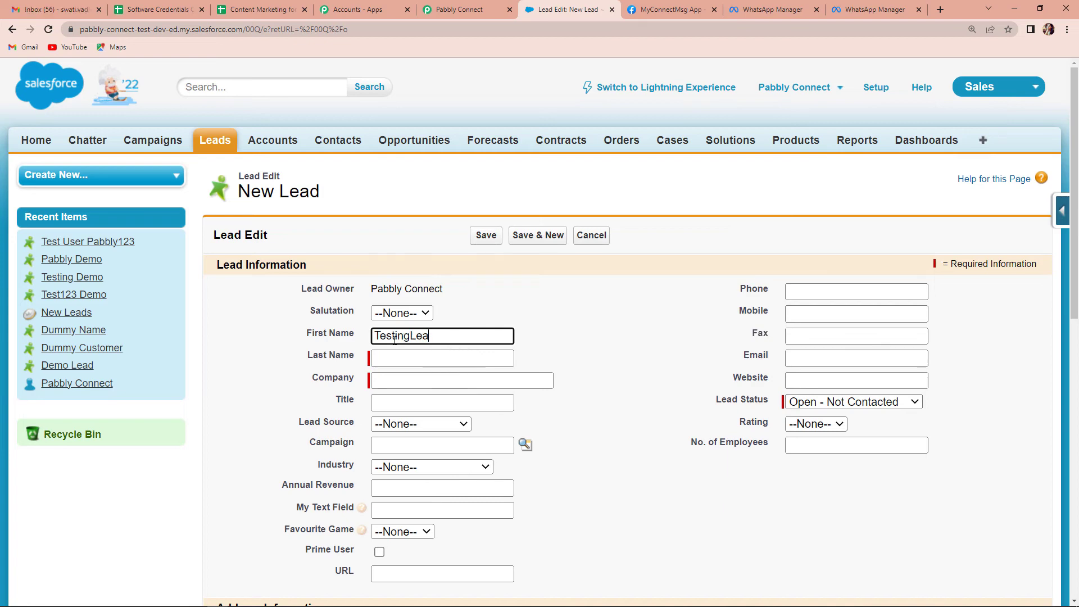
{"action": "left_click", "coordinate": [389, 354]}
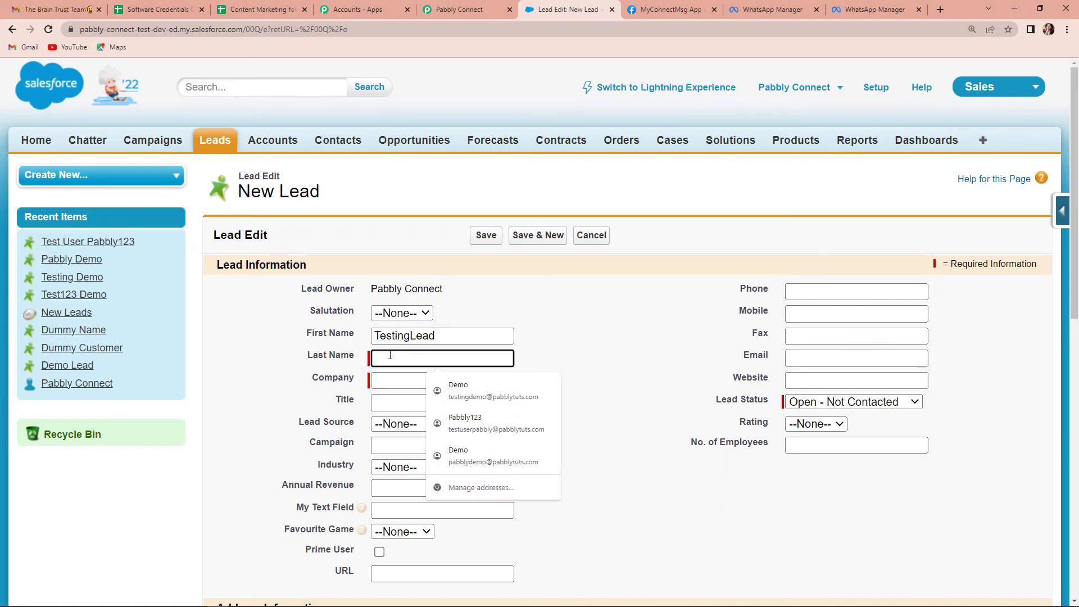
{"action": "type", "text": "Dummy"}
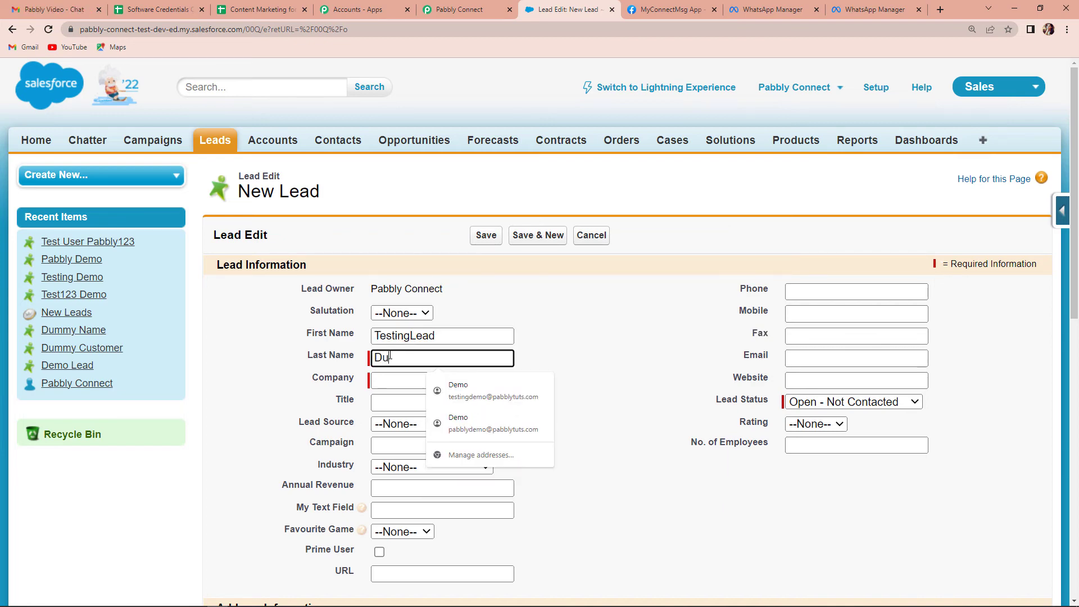
{"action": "left_click", "coordinate": [398, 382]}
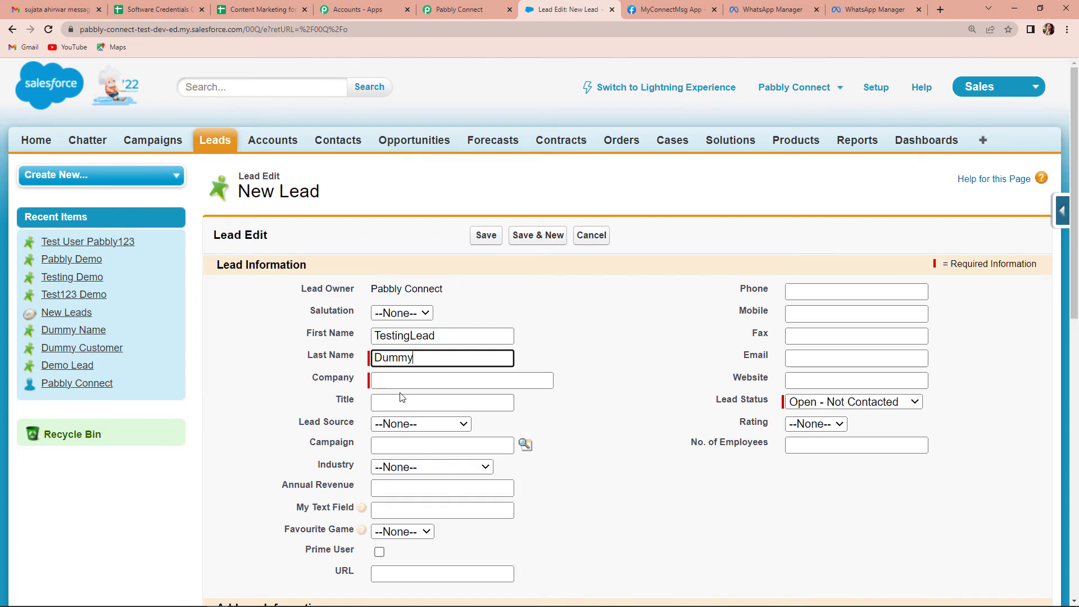
{"action": "left_click", "coordinate": [460, 410]}
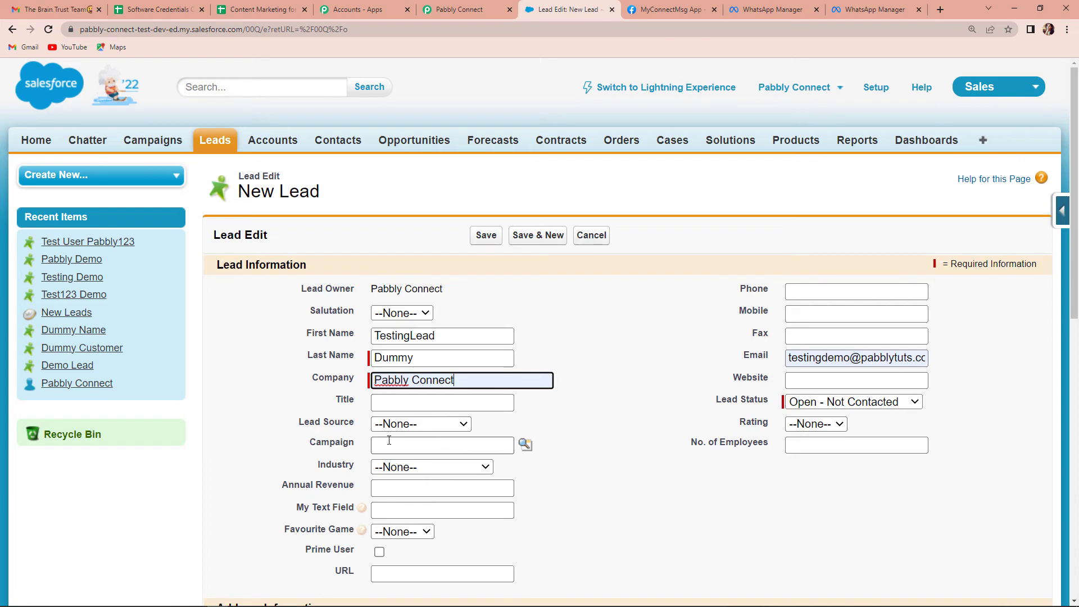
Set Lead Source to Purchased List, Industry to Engineering, and Annual Revenue to 50000000
{"action": "left_click", "coordinate": [459, 428]}
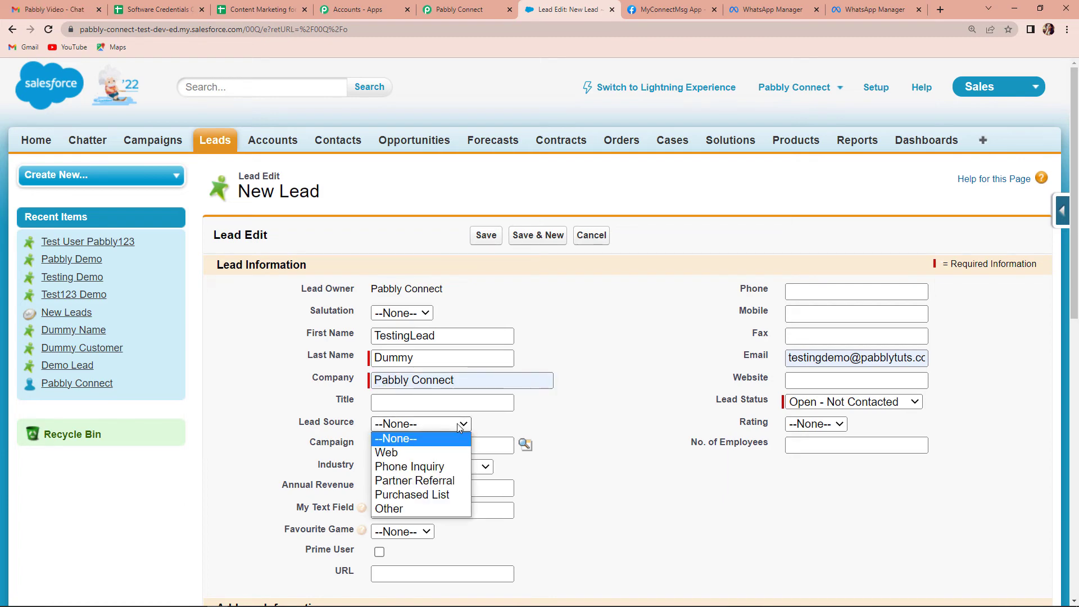
{"action": "left_click", "coordinate": [416, 495]}
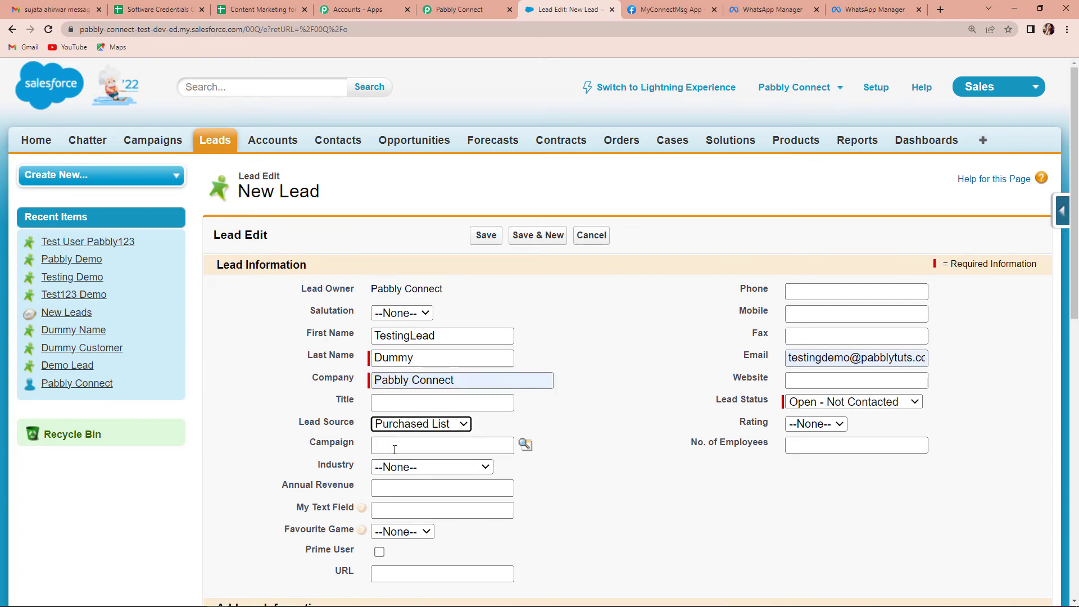
{"action": "left_click", "coordinate": [445, 467]}
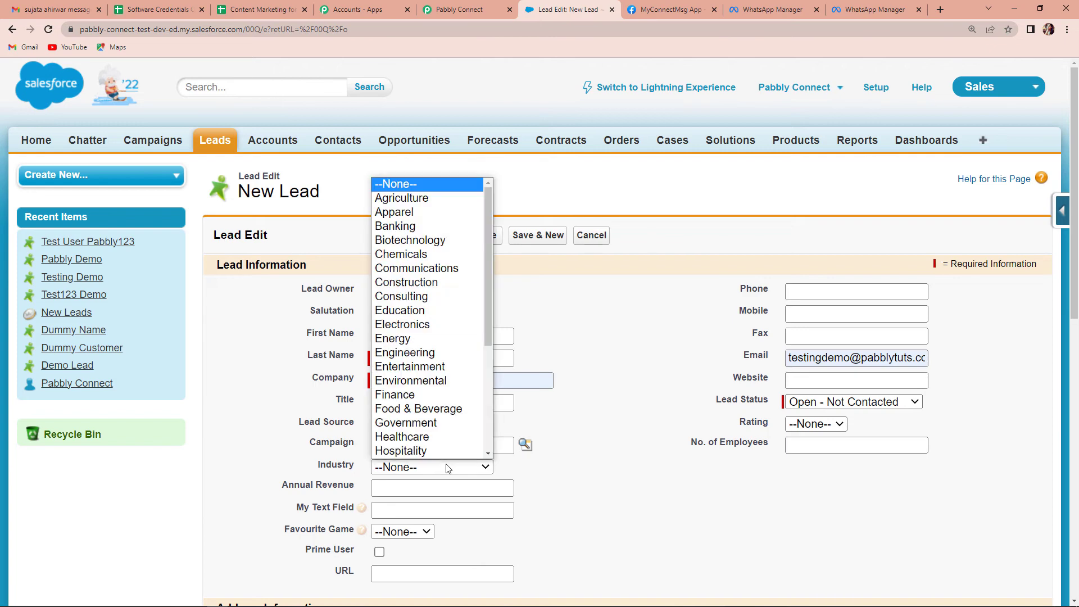
{"action": "left_click", "coordinate": [424, 352]}
{"action": "left_click", "coordinate": [394, 485]}
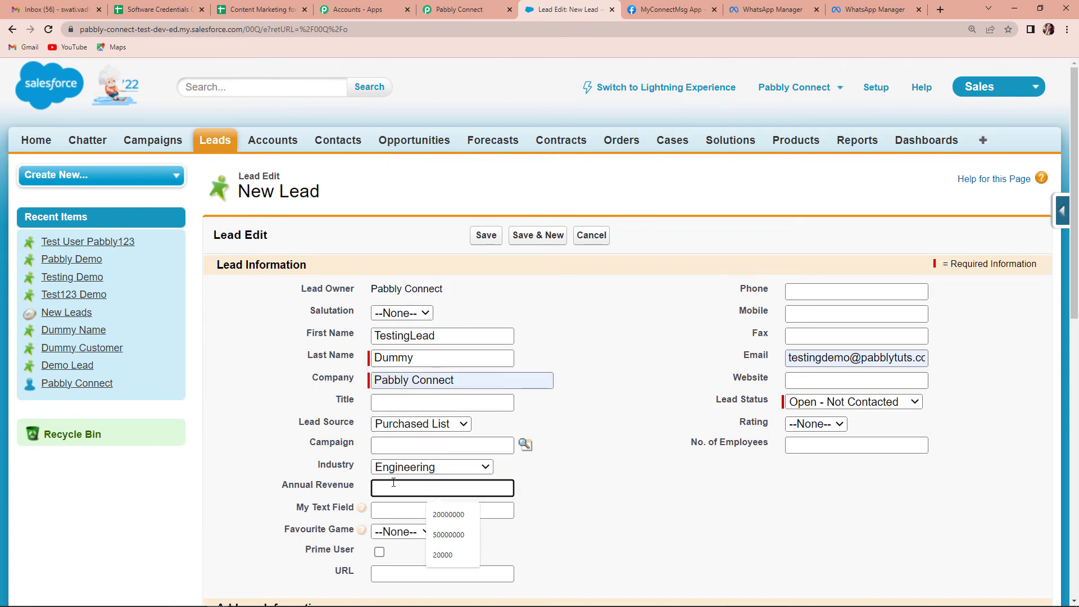
{"action": "left_click", "coordinate": [447, 535]}
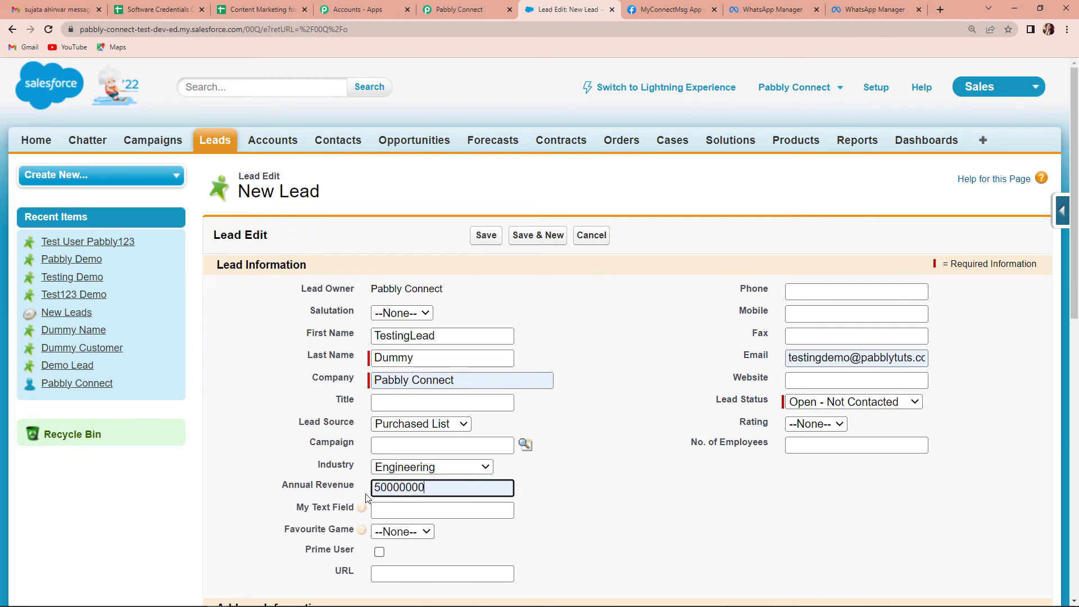
{"action": "scroll", "coordinate": [459, 492], "scroll_direction": "down", "scroll_amount": 2}
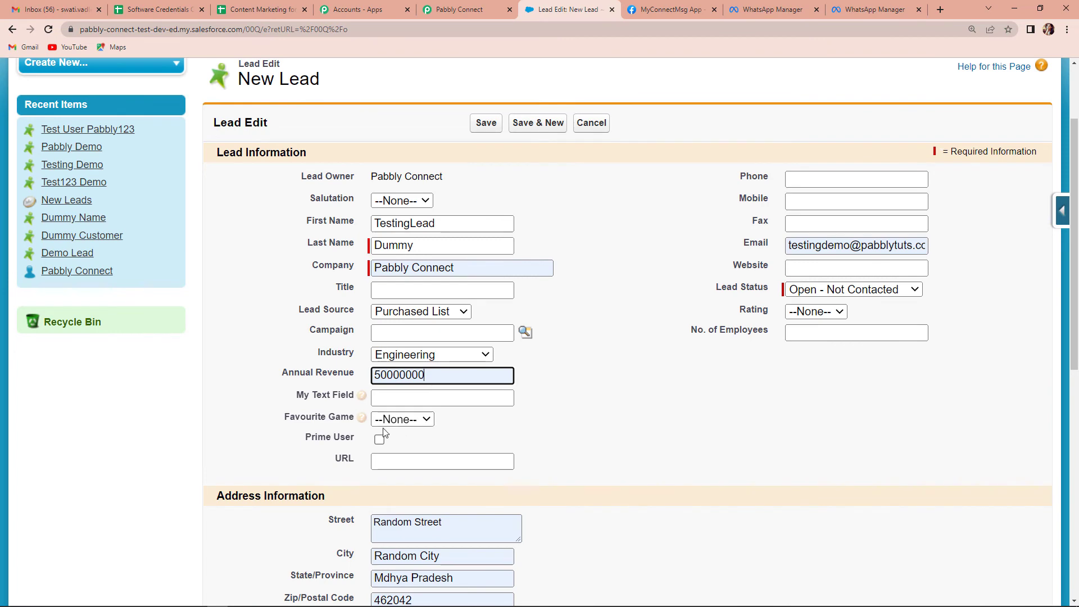
{"action": "scroll", "coordinate": [657, 393], "scroll_direction": "up", "scroll_amount": 2}
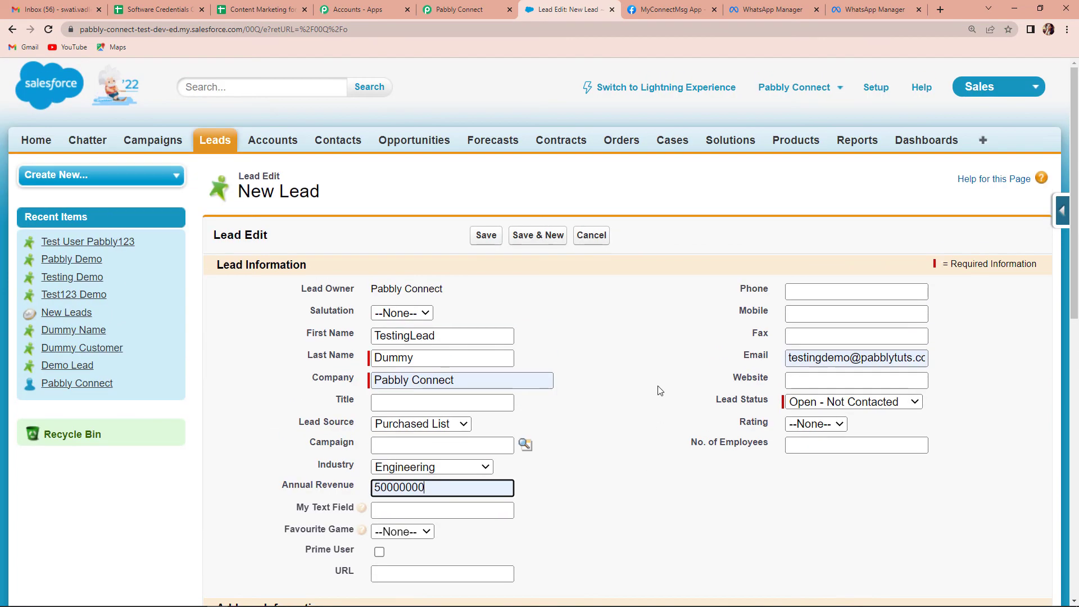
Fill Phone and Mobile with the suggested number and replace the e-mail with a new address
{"action": "left_click", "coordinate": [844, 292]}
{"action": "left_click", "coordinate": [849, 315]}
{"action": "left_click", "coordinate": [849, 313]}
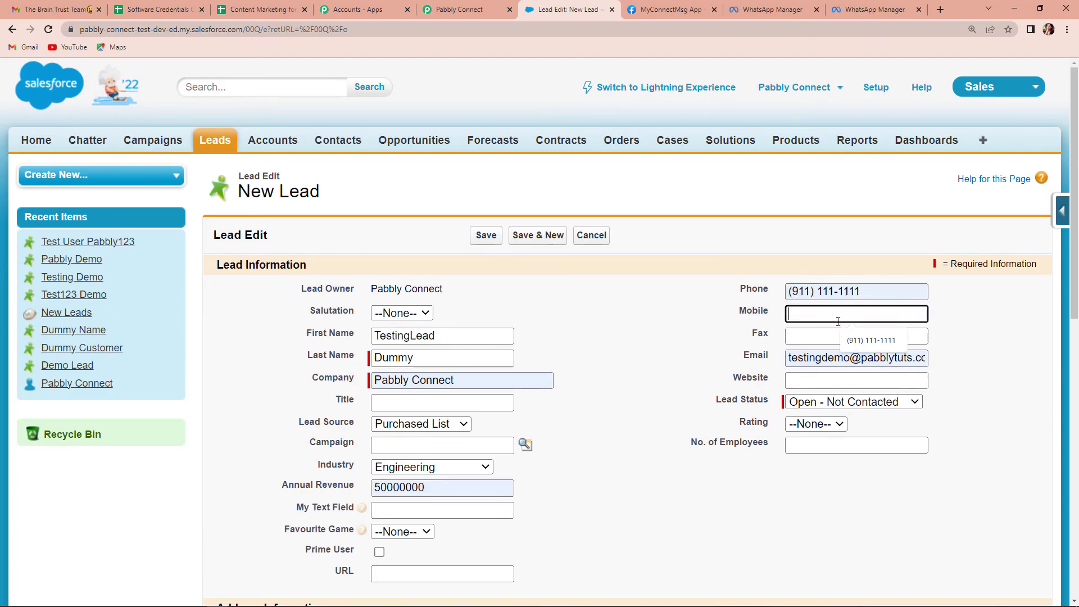
{"action": "left_click", "coordinate": [866, 340]}
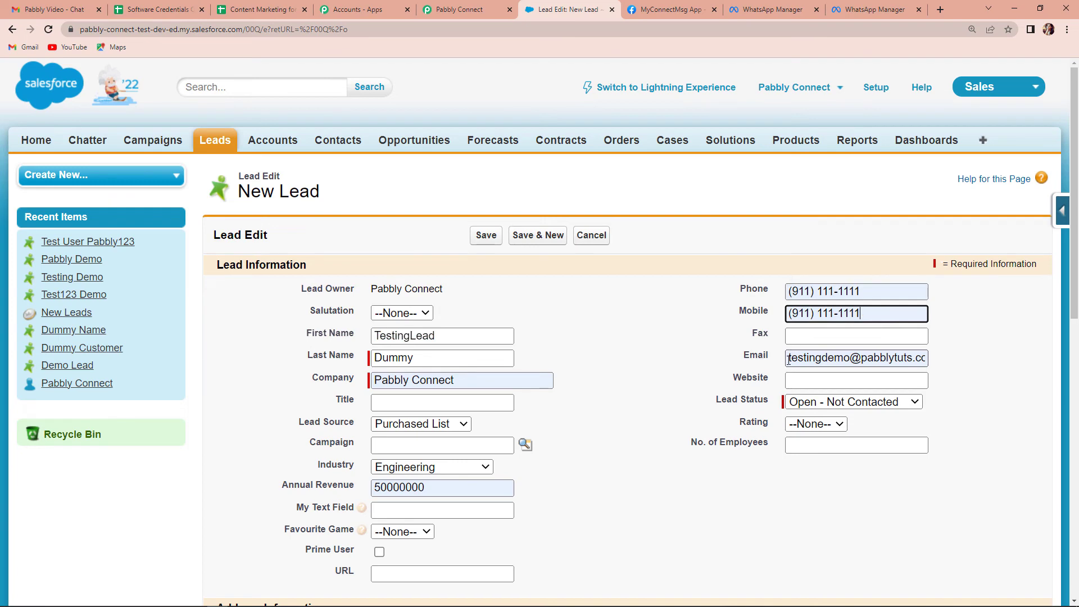
{"action": "left_click_drag", "start_coordinate": [788, 360], "coordinate": [975, 372]}
{"action": "key", "text": "BackSpace"}
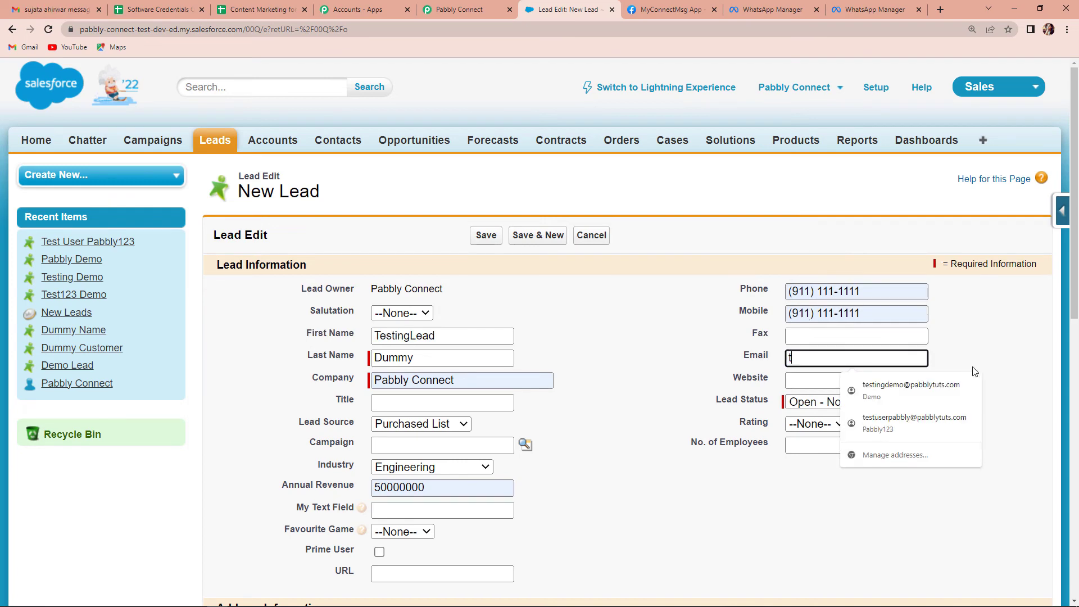
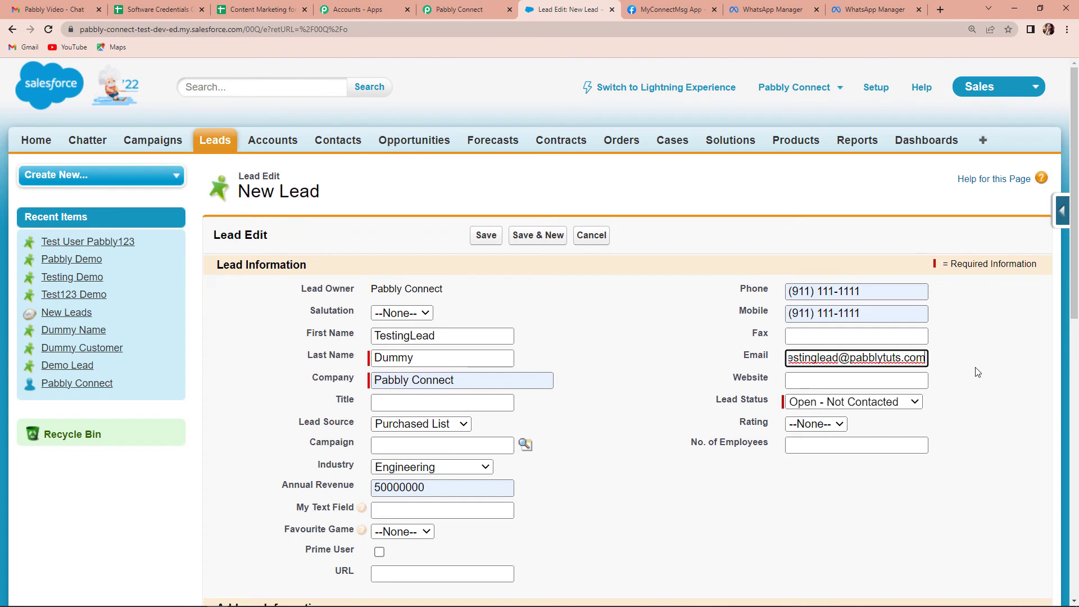
{"action": "scroll", "coordinate": [979, 376], "scroll_direction": "down", "scroll_amount": 1}
{"action": "left_click", "coordinate": [980, 395]}
Set Lead Status to Working - Contacted, No. of Employees 30, Rating Warm, and save
{"action": "left_click", "coordinate": [907, 352]}
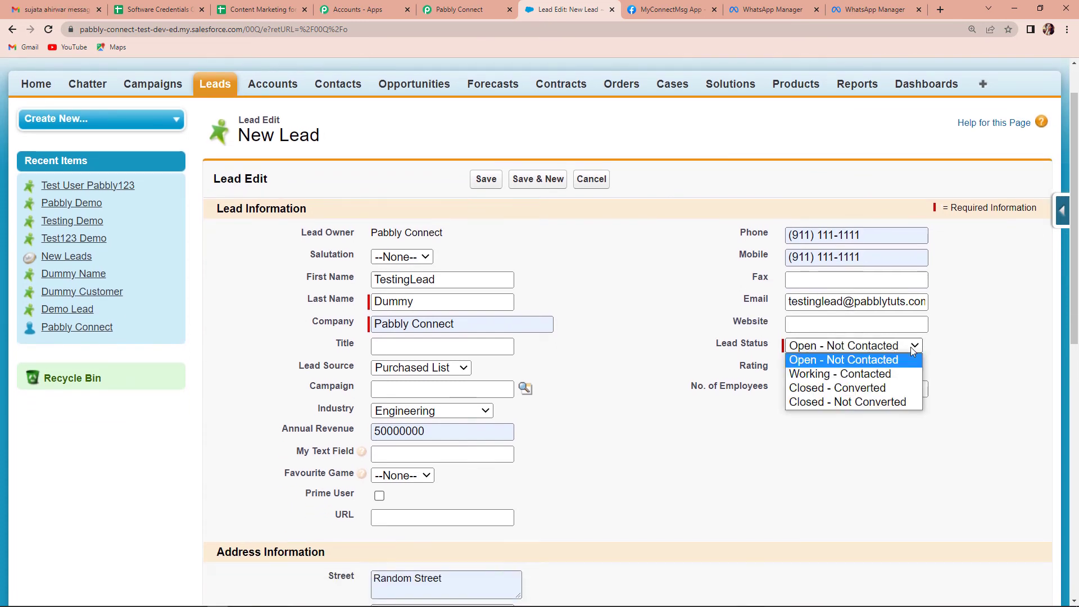
{"action": "left_click", "coordinate": [888, 402]}
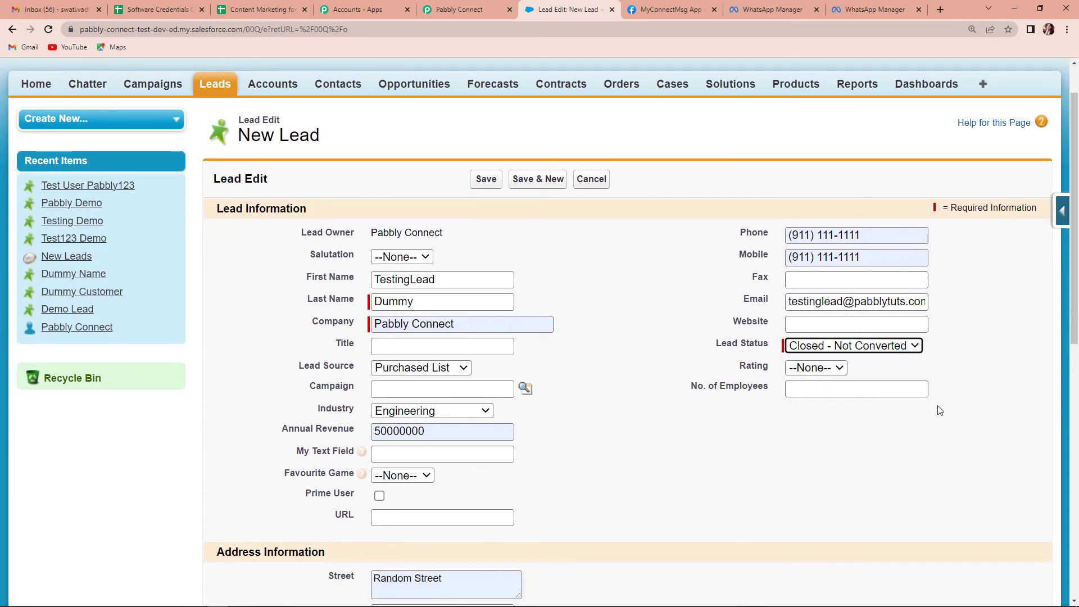
{"action": "left_click", "coordinate": [918, 347]}
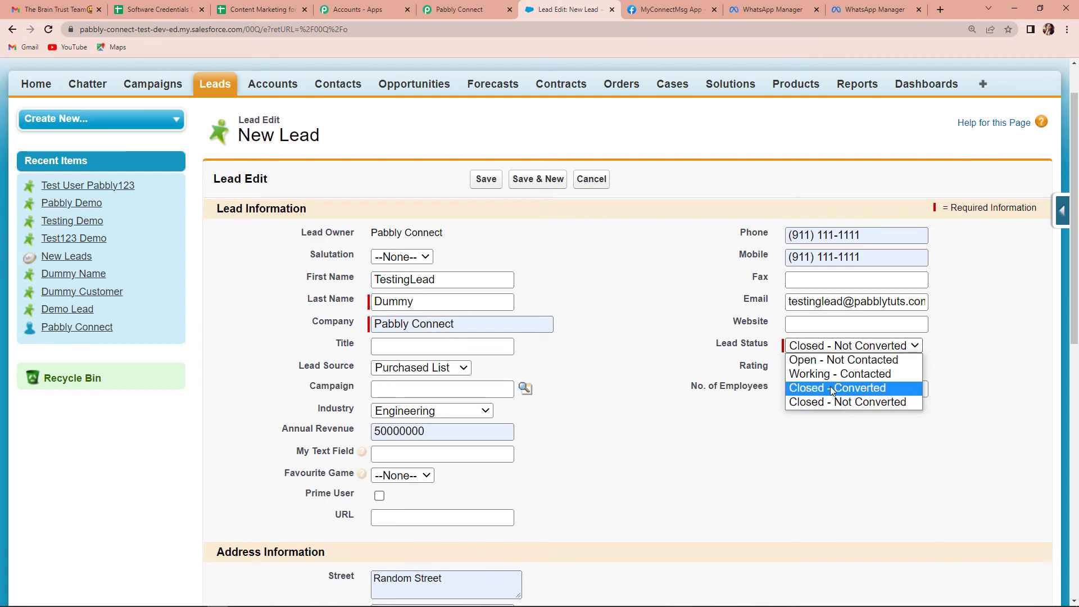
{"action": "left_click", "coordinate": [843, 373]}
{"action": "left_click", "coordinate": [796, 391]}
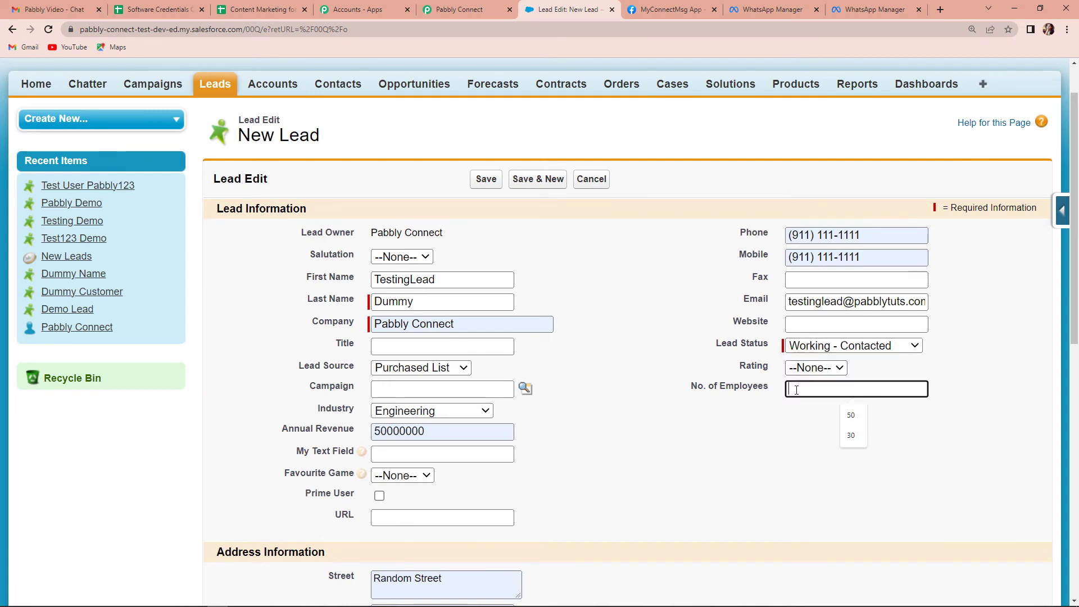
{"action": "type", "text": "30"}
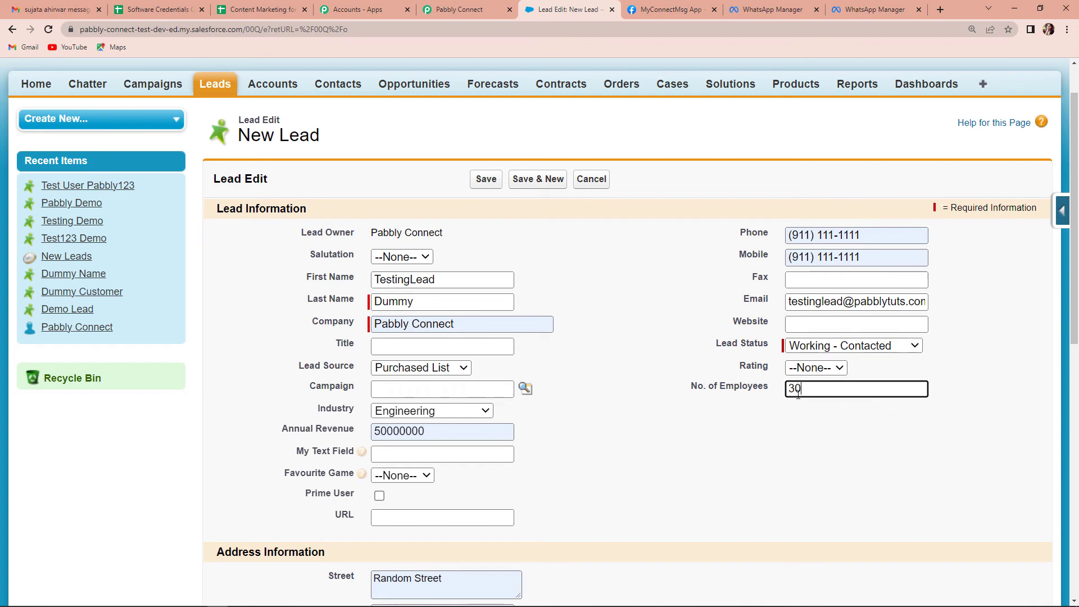
{"action": "left_click", "coordinate": [832, 369]}
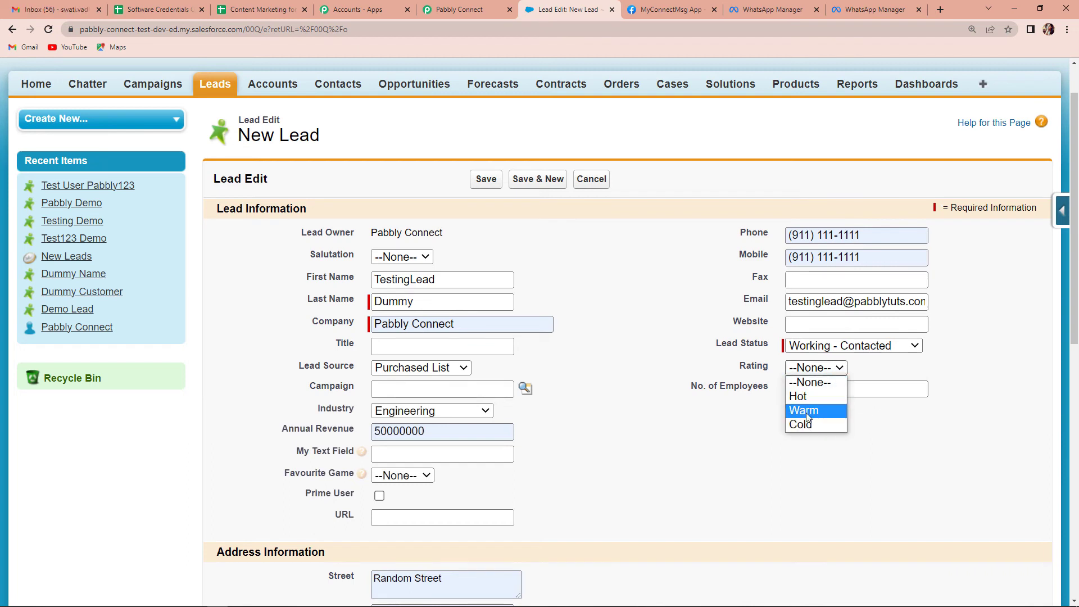
{"action": "left_click", "coordinate": [806, 413]}
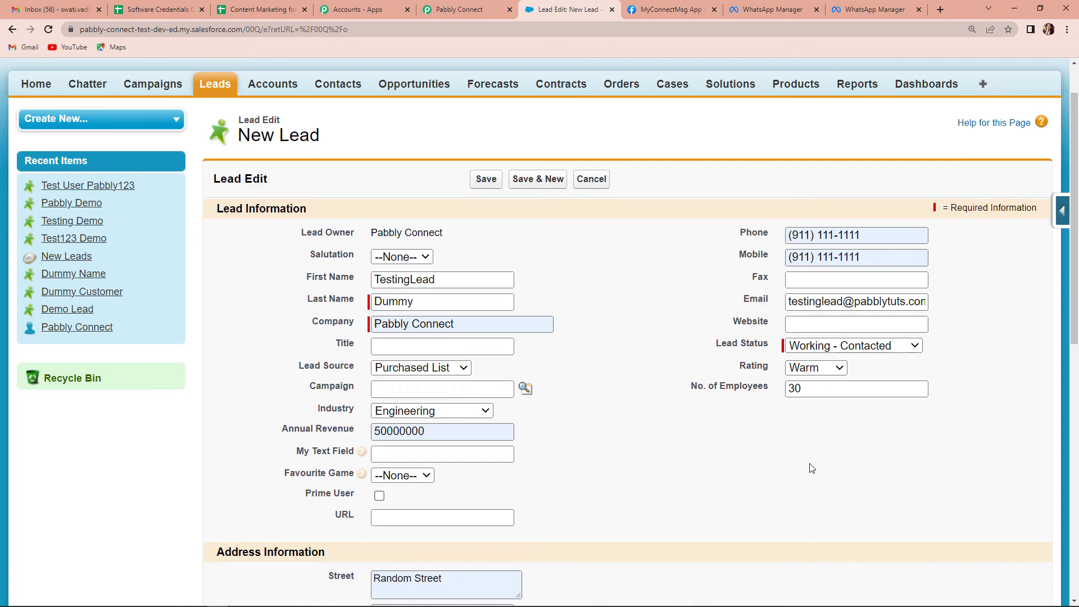
{"action": "left_click", "coordinate": [486, 180]}
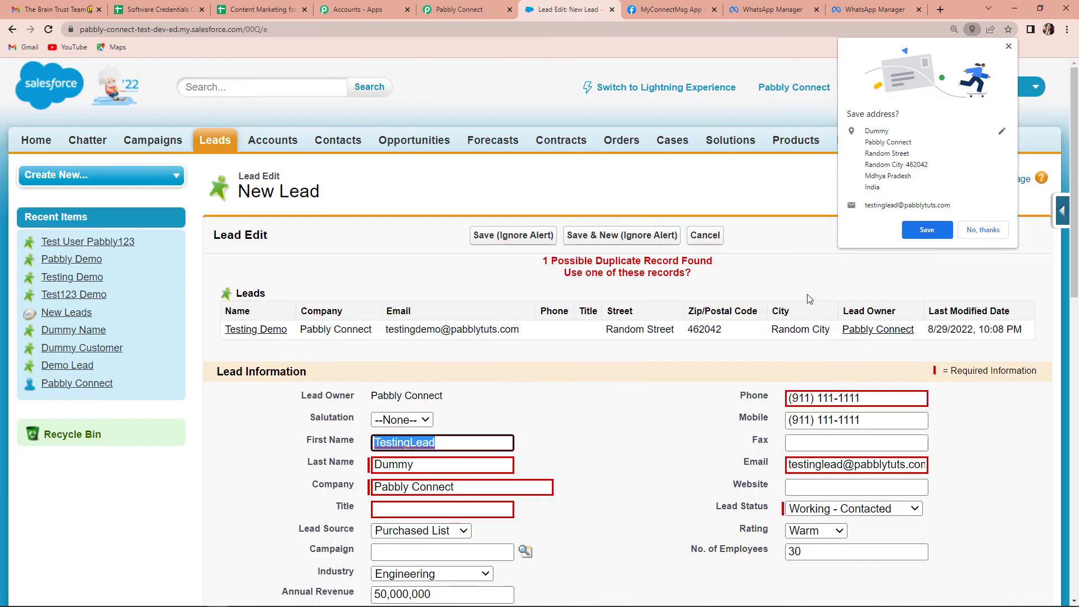
Change the lead's first and last name to new values, fixing a typo in the last name
{"action": "left_click", "coordinate": [922, 229]}
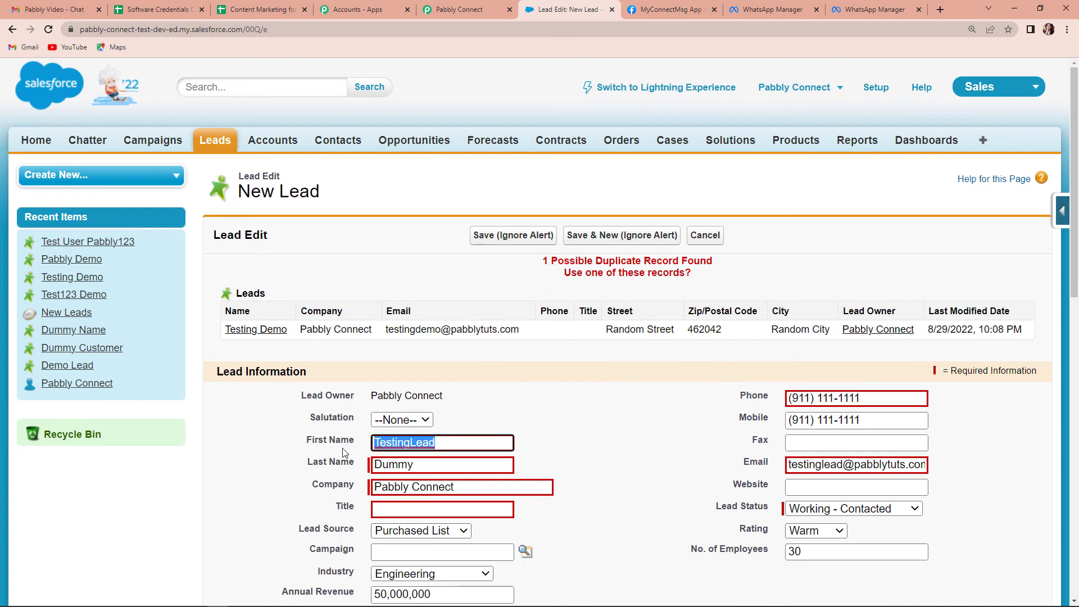
{"action": "type", "text": "New"}
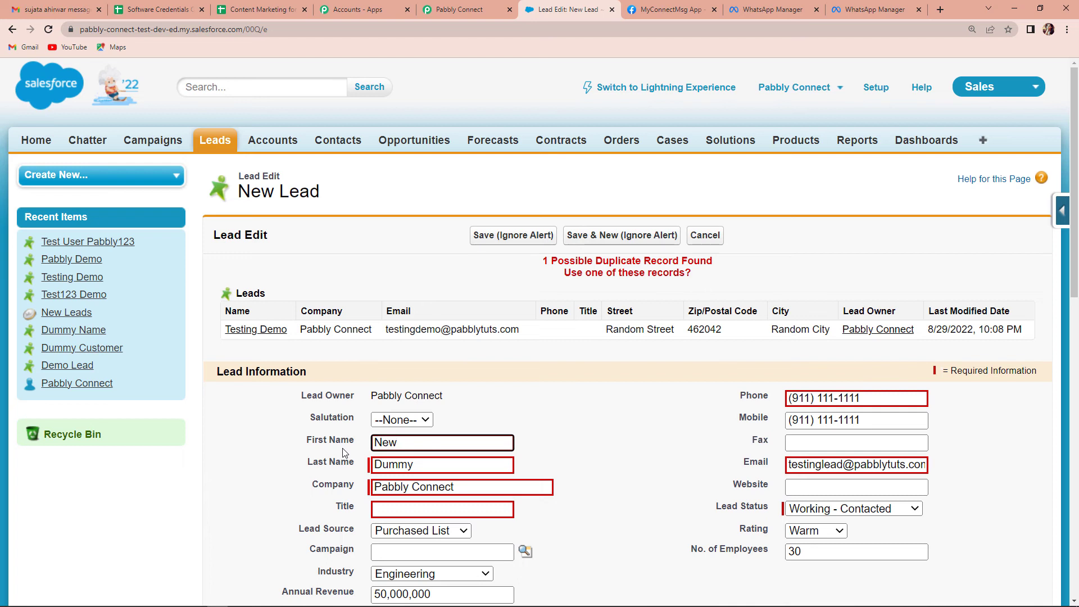
{"action": "type", "text": "name"}
{"action": "left_click", "coordinate": [352, 469]}
{"action": "left_click", "coordinate": [332, 471]}
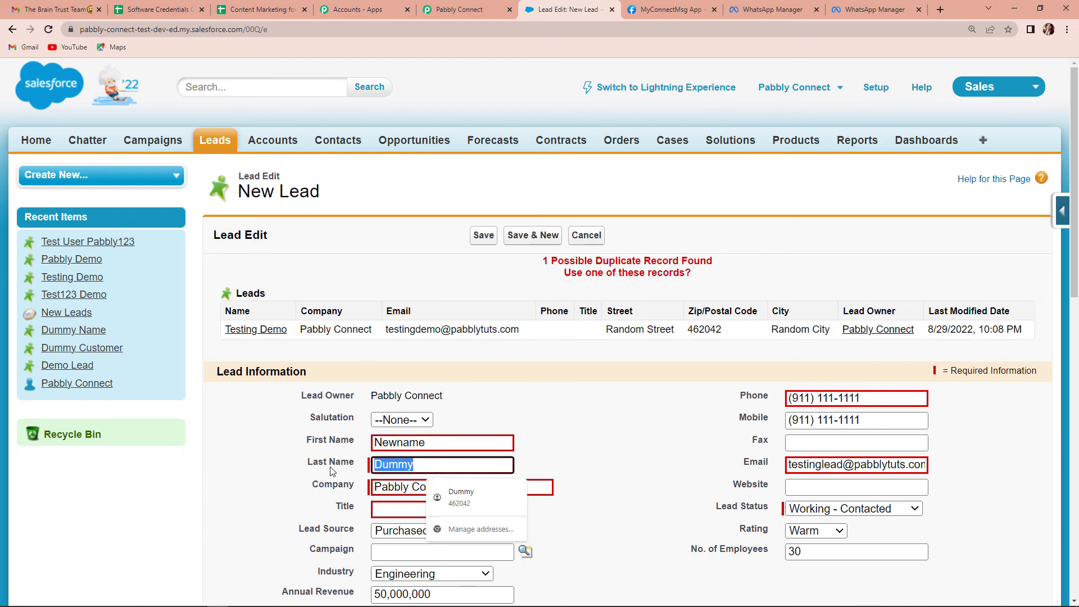
{"action": "type", "text": "Ols Name"}
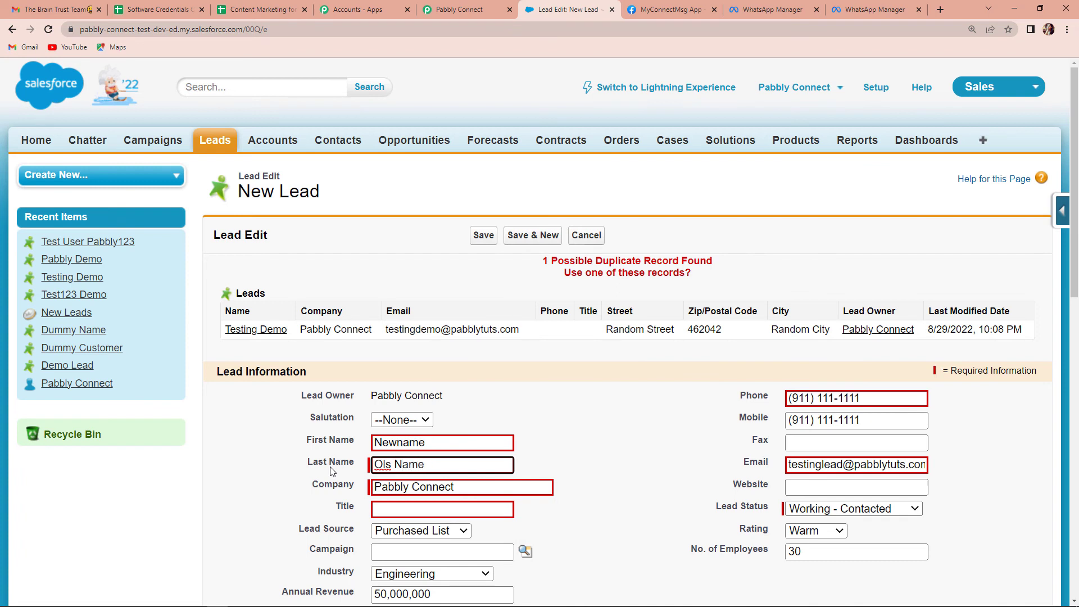
{"action": "left_click", "coordinate": [393, 464]}
{"action": "key", "text": "BackSpace"}
{"action": "type", "text": "d"}
{"action": "left_click", "coordinate": [279, 487]}
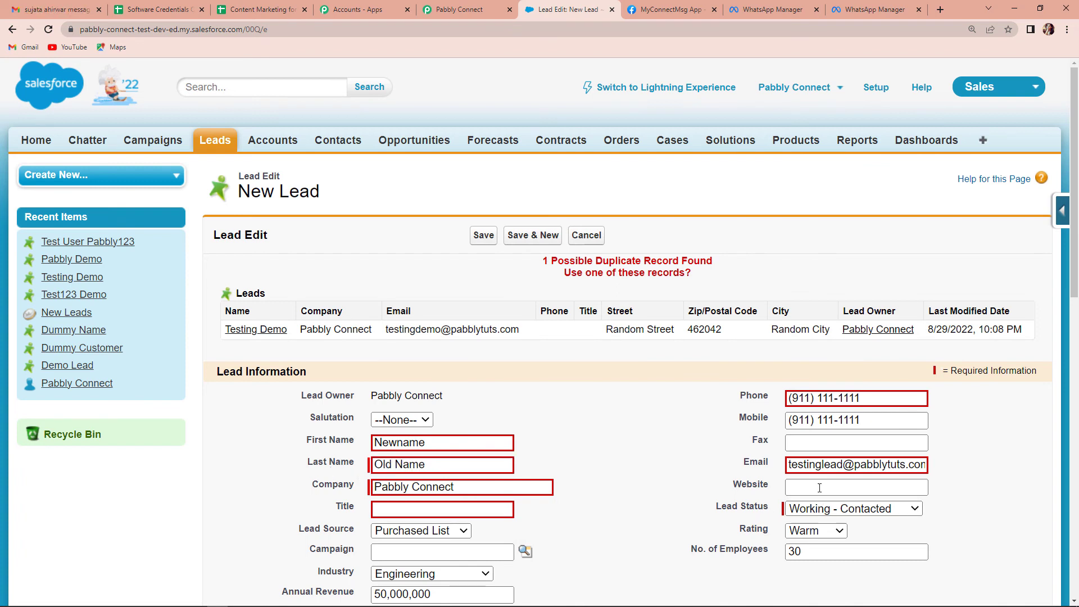
Replace the name part of the lead's e-mail address and save the lead
{"action": "double_click", "coordinate": [847, 464]}
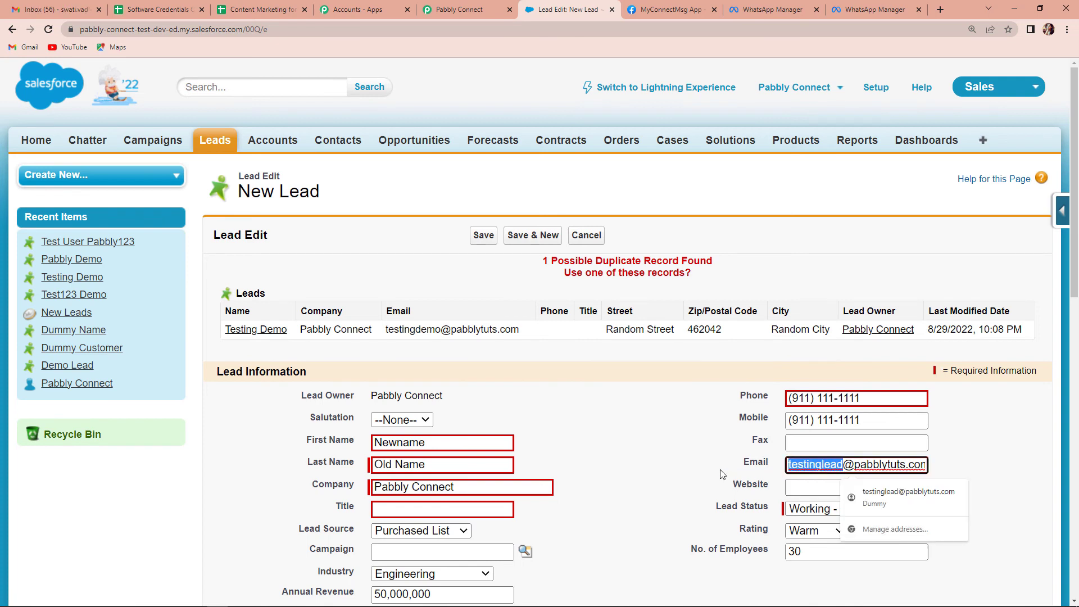
{"action": "type", "text": "newname"}
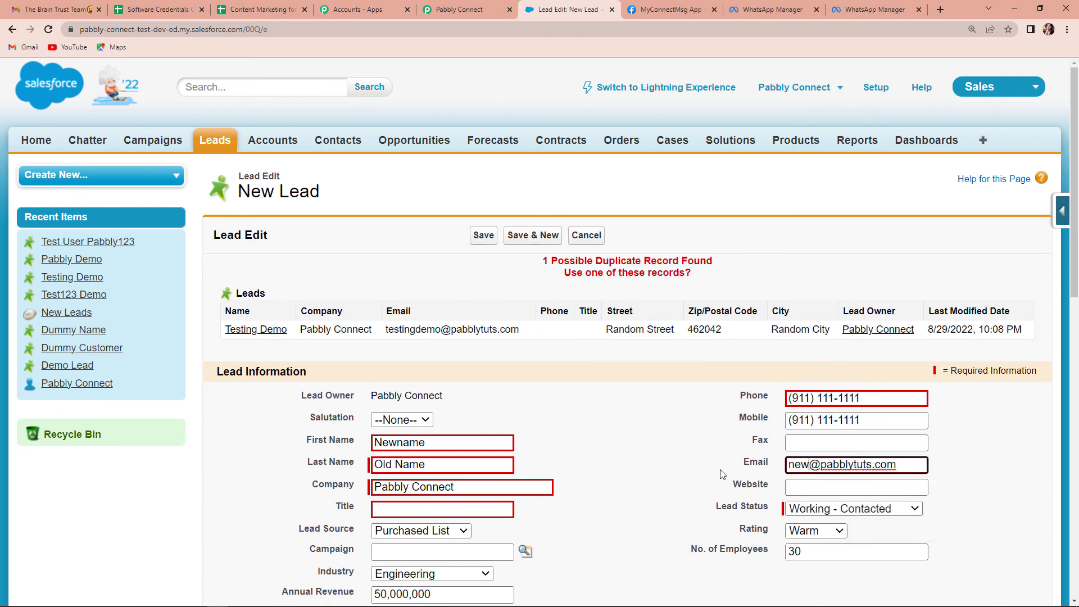
{"action": "type", "text": "@"}
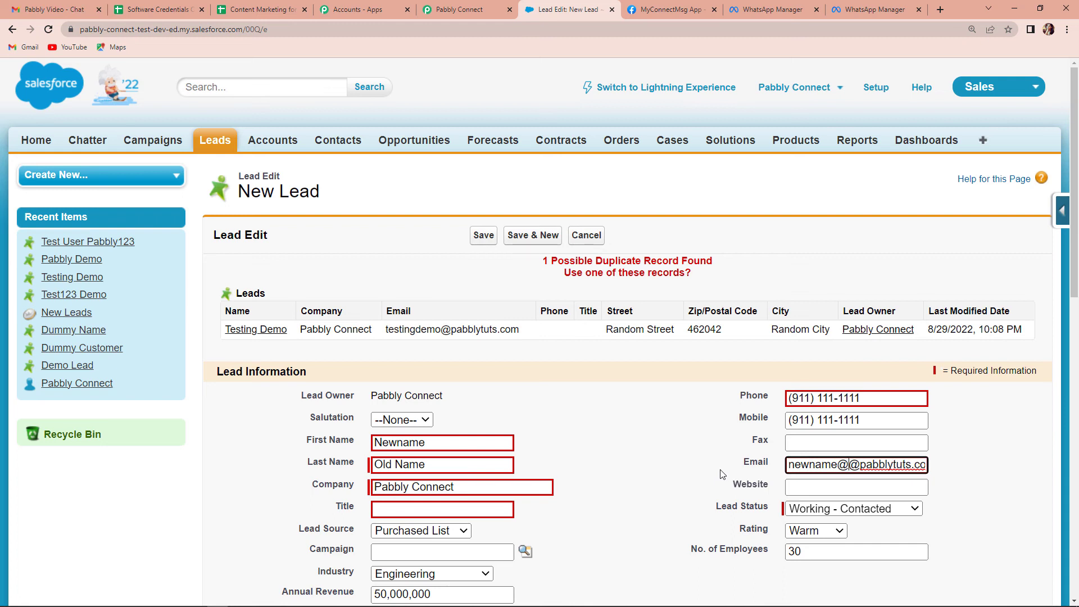
{"action": "key", "text": "BackSpace"}
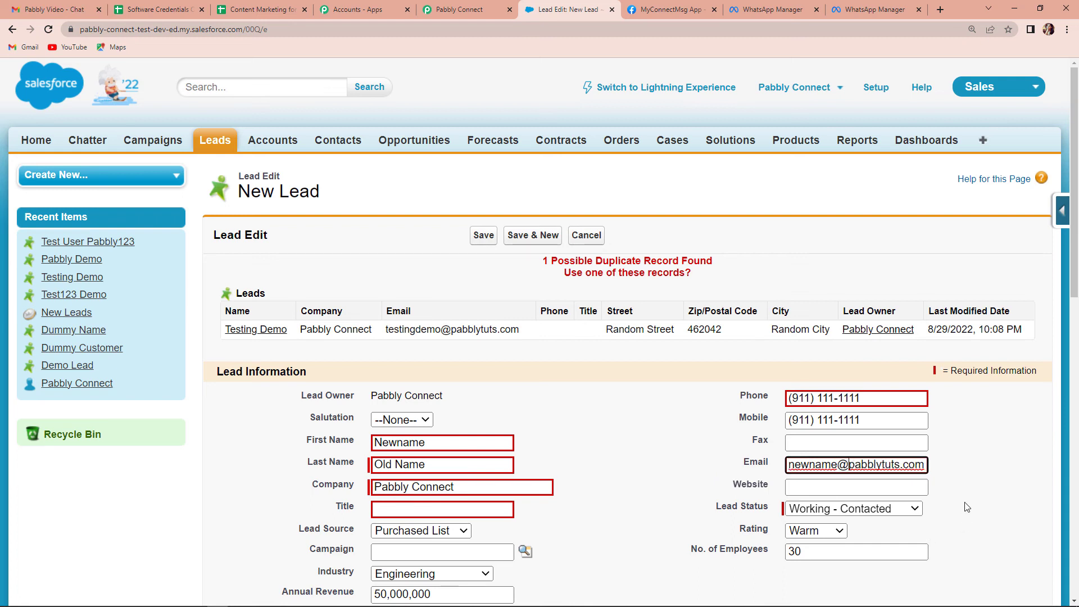
{"action": "scroll", "coordinate": [955, 506], "scroll_direction": "down", "scroll_amount": 2}
{"action": "left_click", "coordinate": [484, 123]}
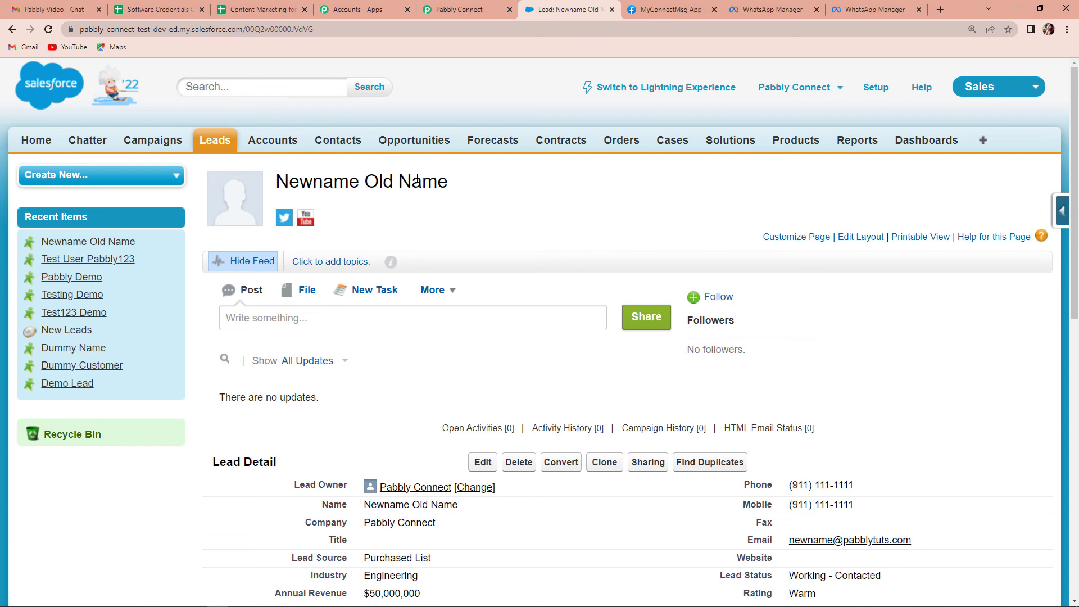
Return to the Salesforce to WhatsApp workflow and collapse the New Lead and Send Template Message cards
{"action": "left_click", "coordinate": [460, 10]}
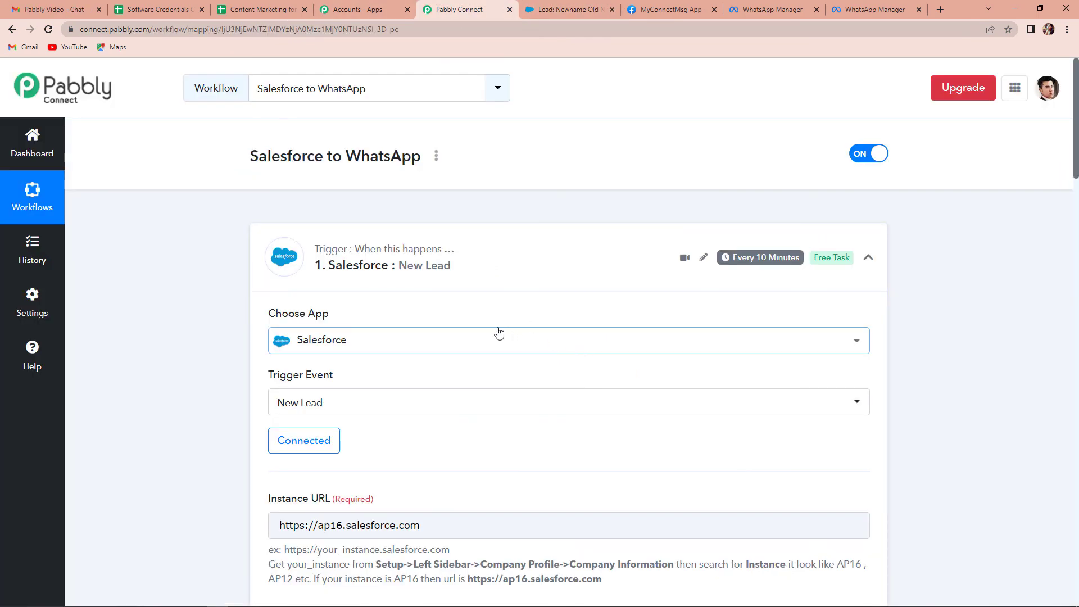
{"action": "mouse_move", "coordinate": [760, 256]}
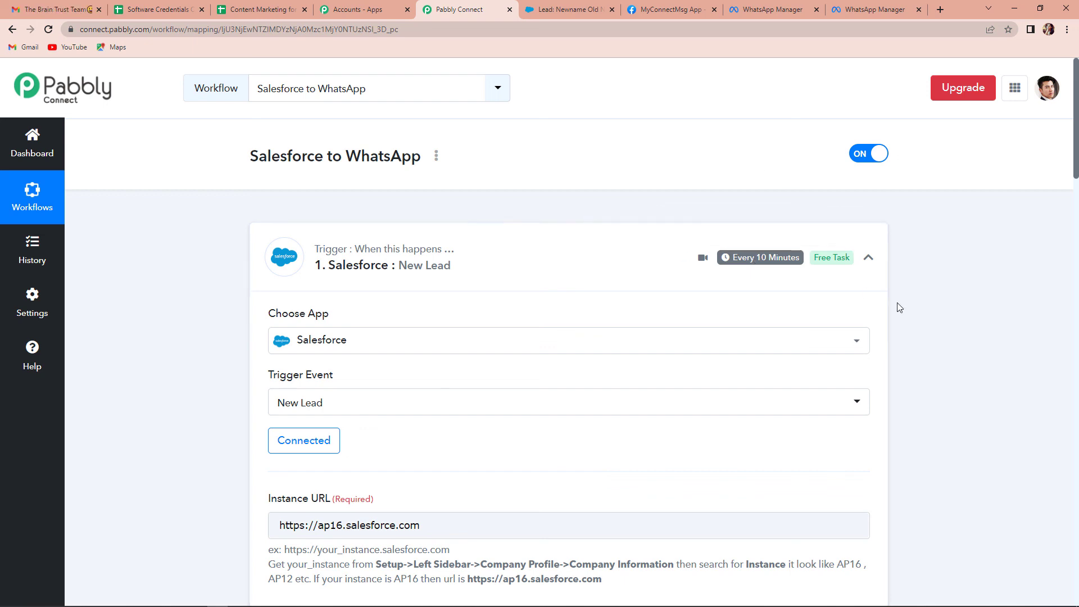
{"action": "left_click", "coordinate": [869, 257]}
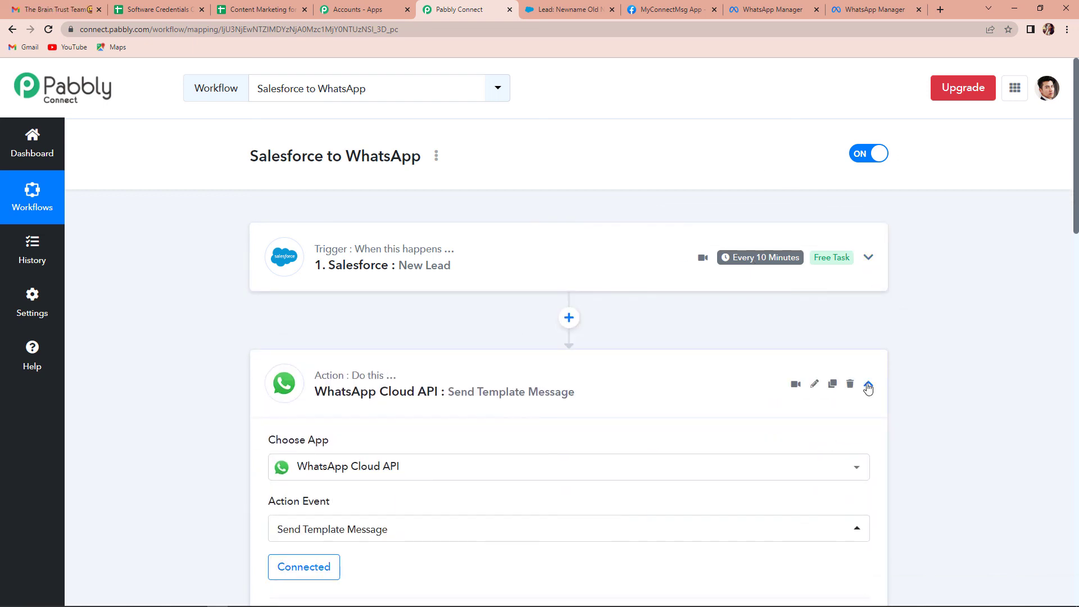
{"action": "left_click", "coordinate": [868, 384]}
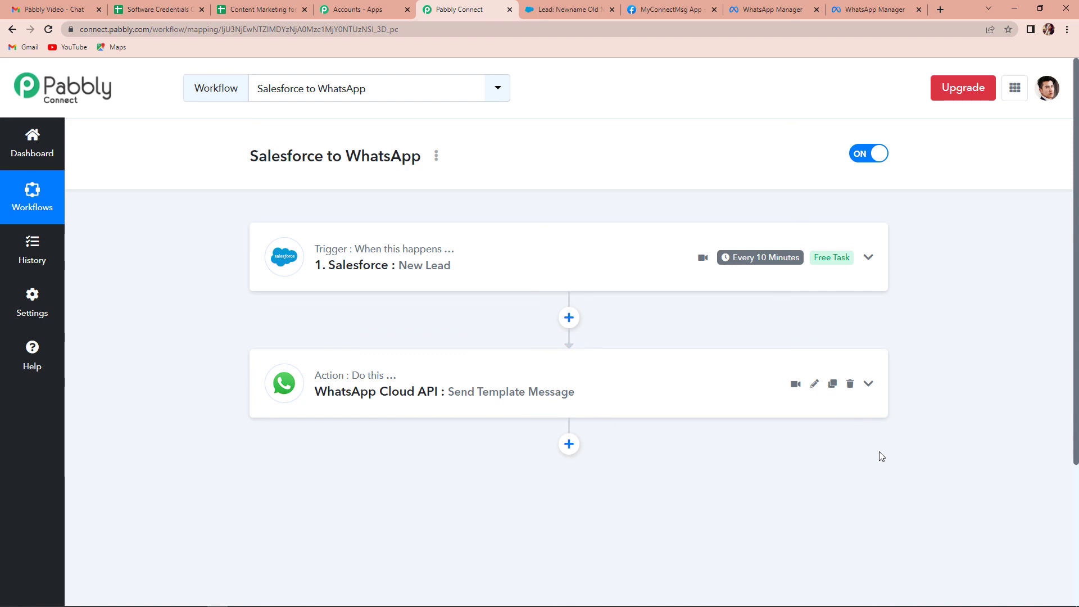